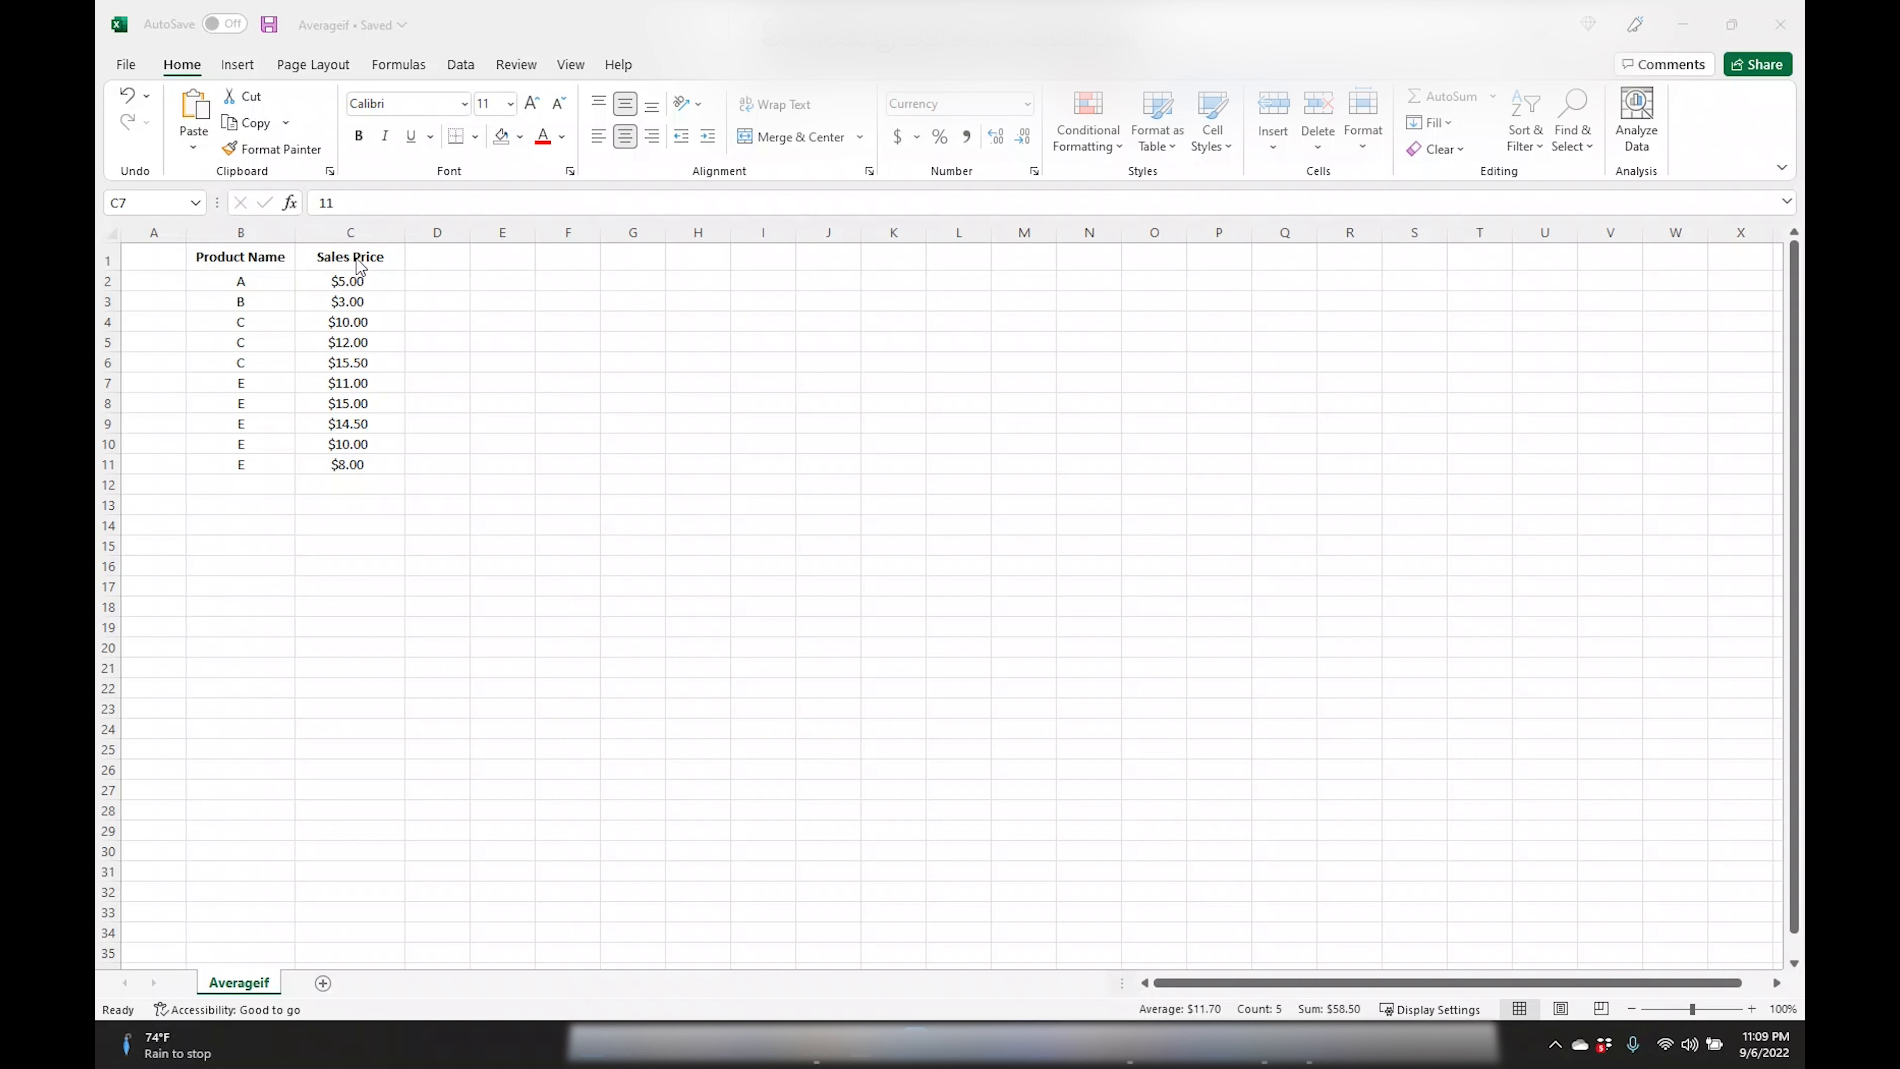
- Examine the product names and sales prices in B2:C11, including the product C and product E rows
{"action": "left_click", "coordinate": [284, 280]}
{"action": "mouse_move", "coordinate": [284, 280]}
{"action": "left_mouse_down"}
{"action": "mouse_move", "coordinate": [310, 282]}
{"action": "mouse_move", "coordinate": [261, 305]}
{"action": "mouse_move", "coordinate": [303, 303]}
{"action": "left_mouse_up"}
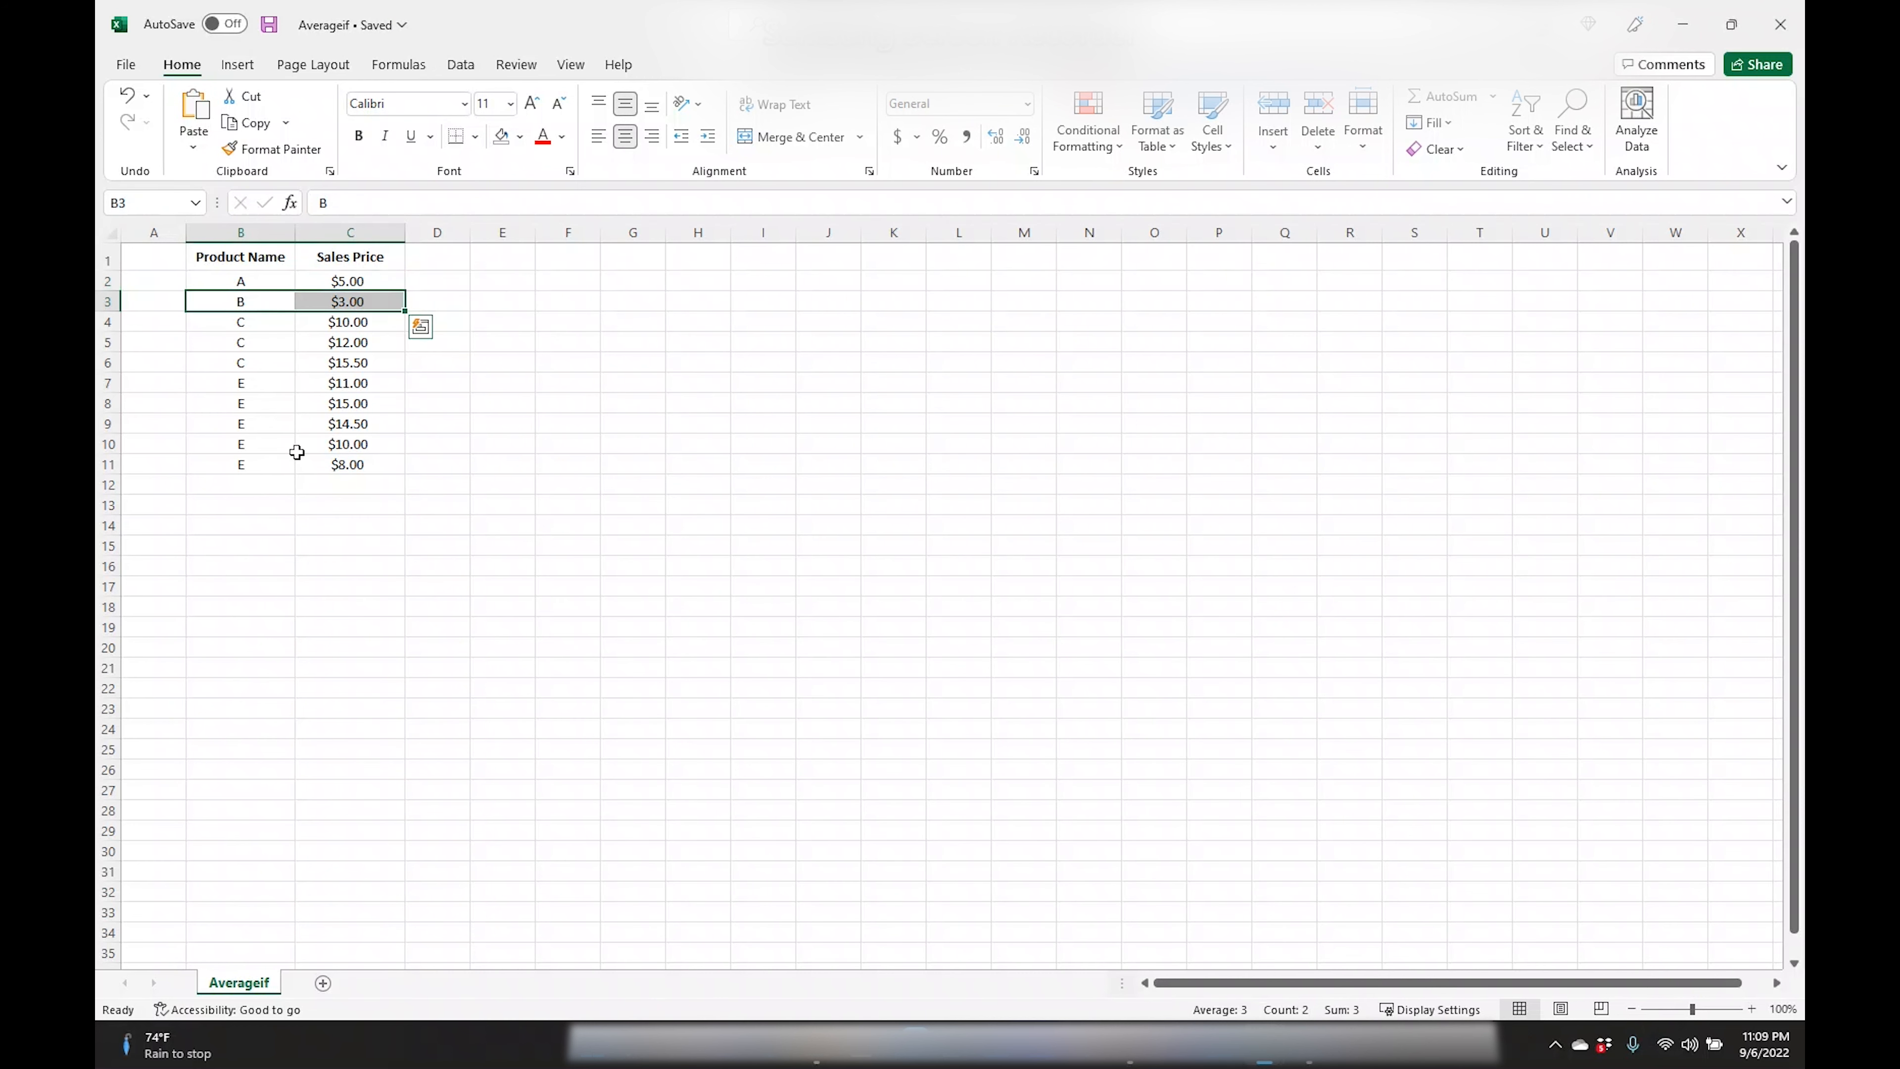
{"action": "left_click", "coordinate": [250, 321]}
{"action": "left_click_drag", "start_coordinate": [250, 322], "coordinate": [334, 461]}
{"action": "left_click", "coordinate": [355, 321]}
{"action": "left_click_drag", "start_coordinate": [352, 394], "coordinate": [351, 463]}
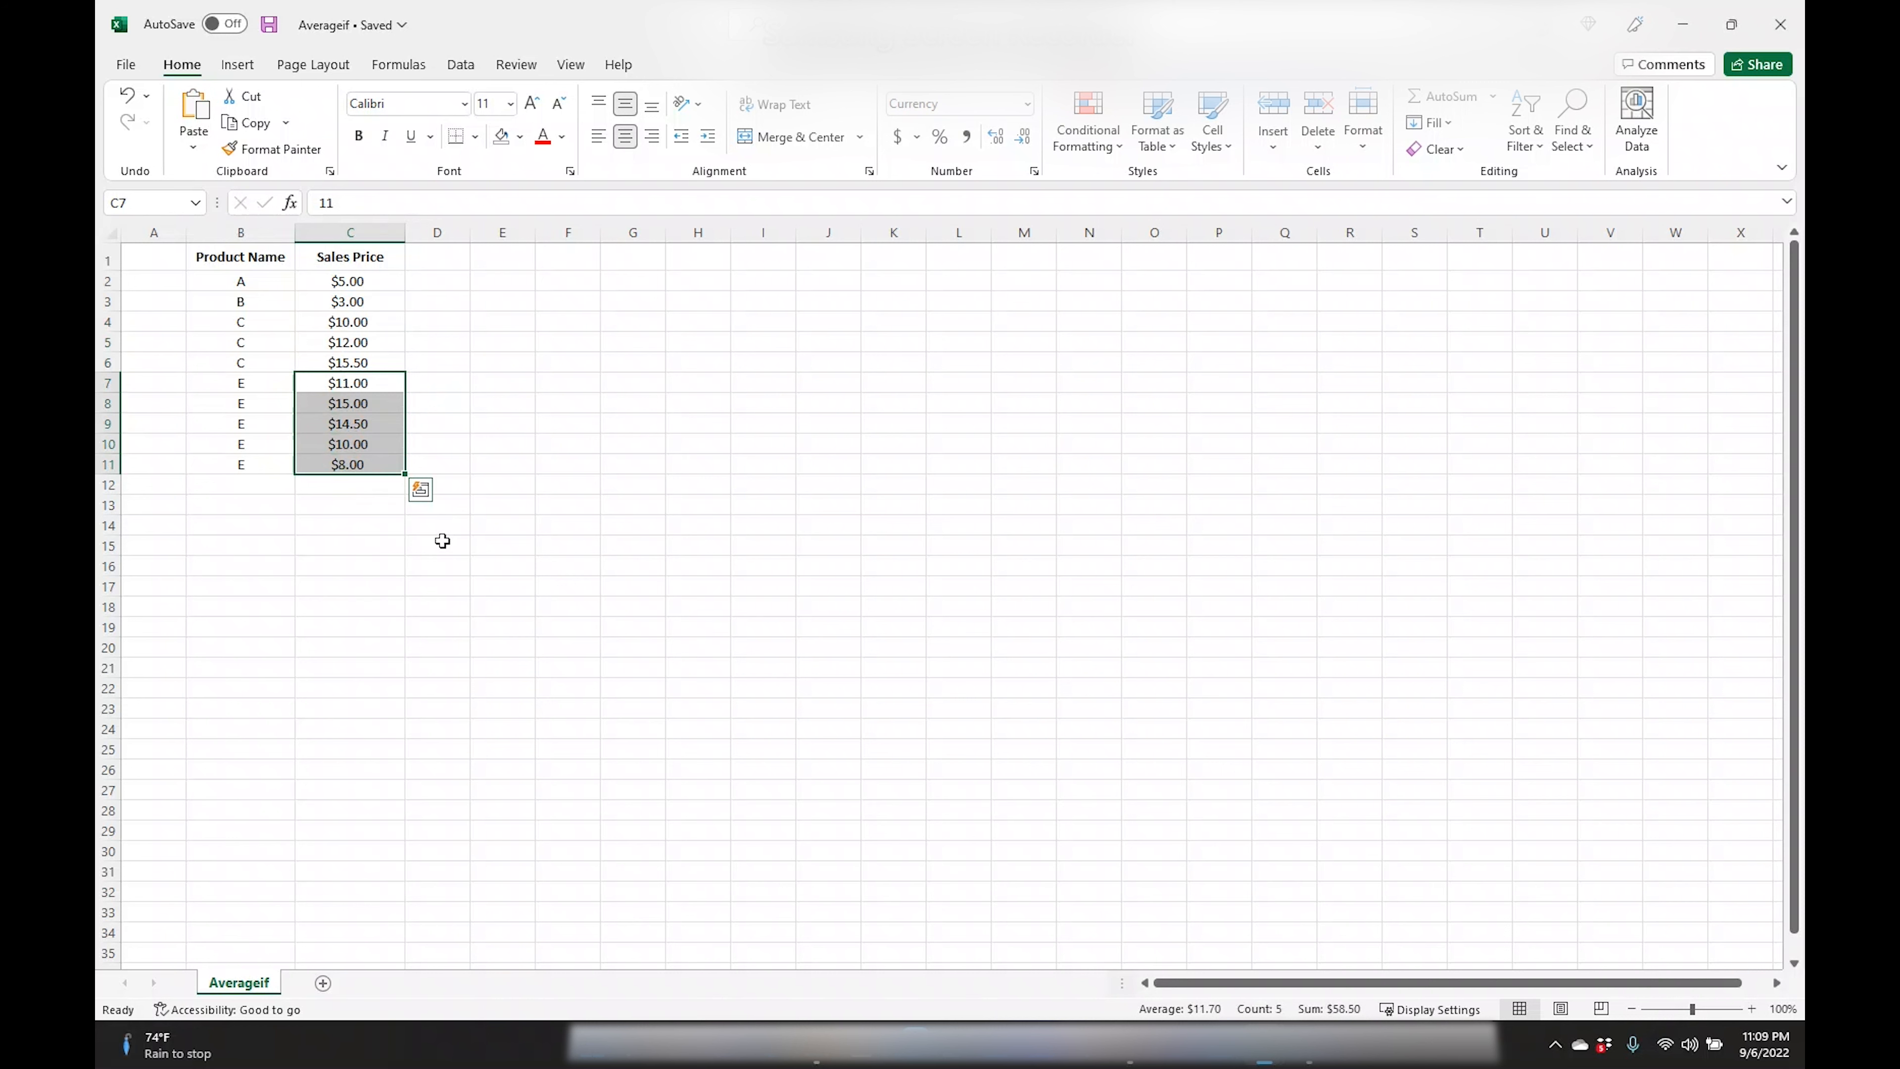
{"action": "left_click_drag", "start_coordinate": [348, 283], "coordinate": [353, 463]}
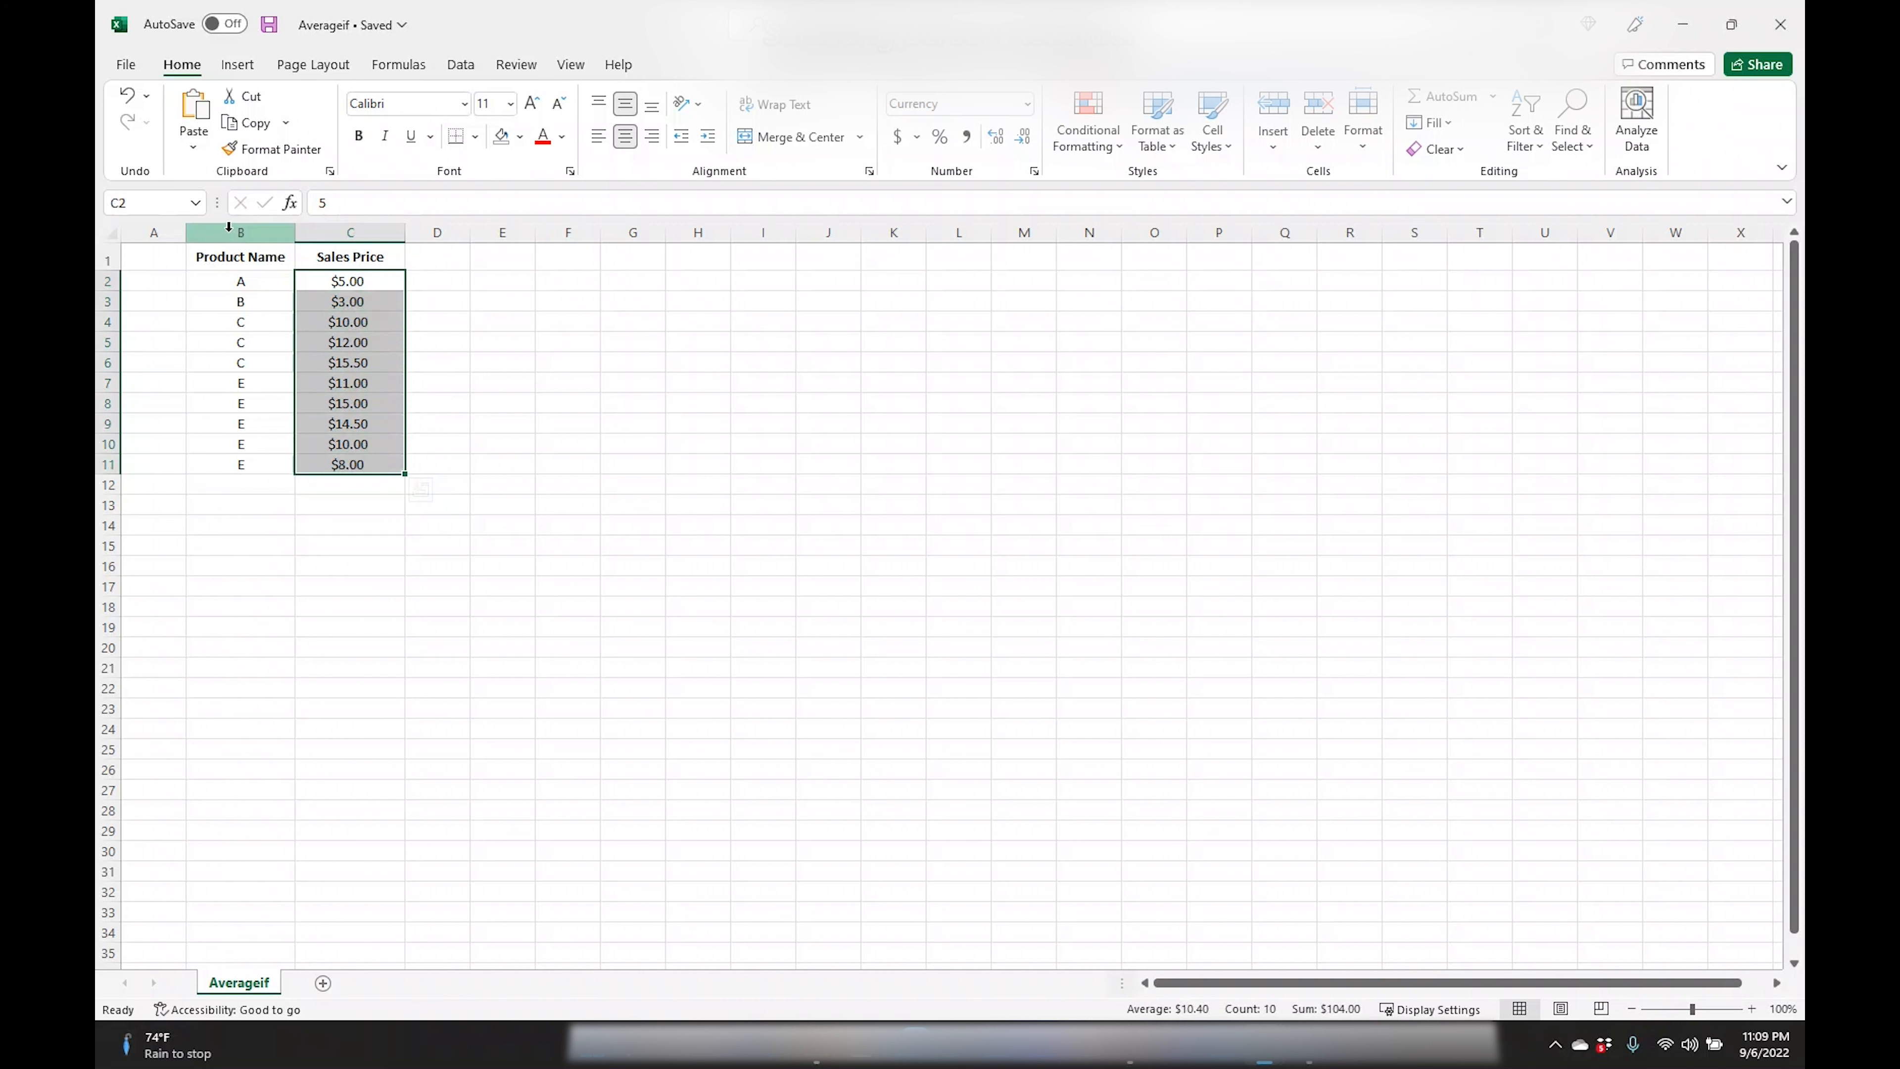
{"action": "left_click", "coordinate": [349, 259]}
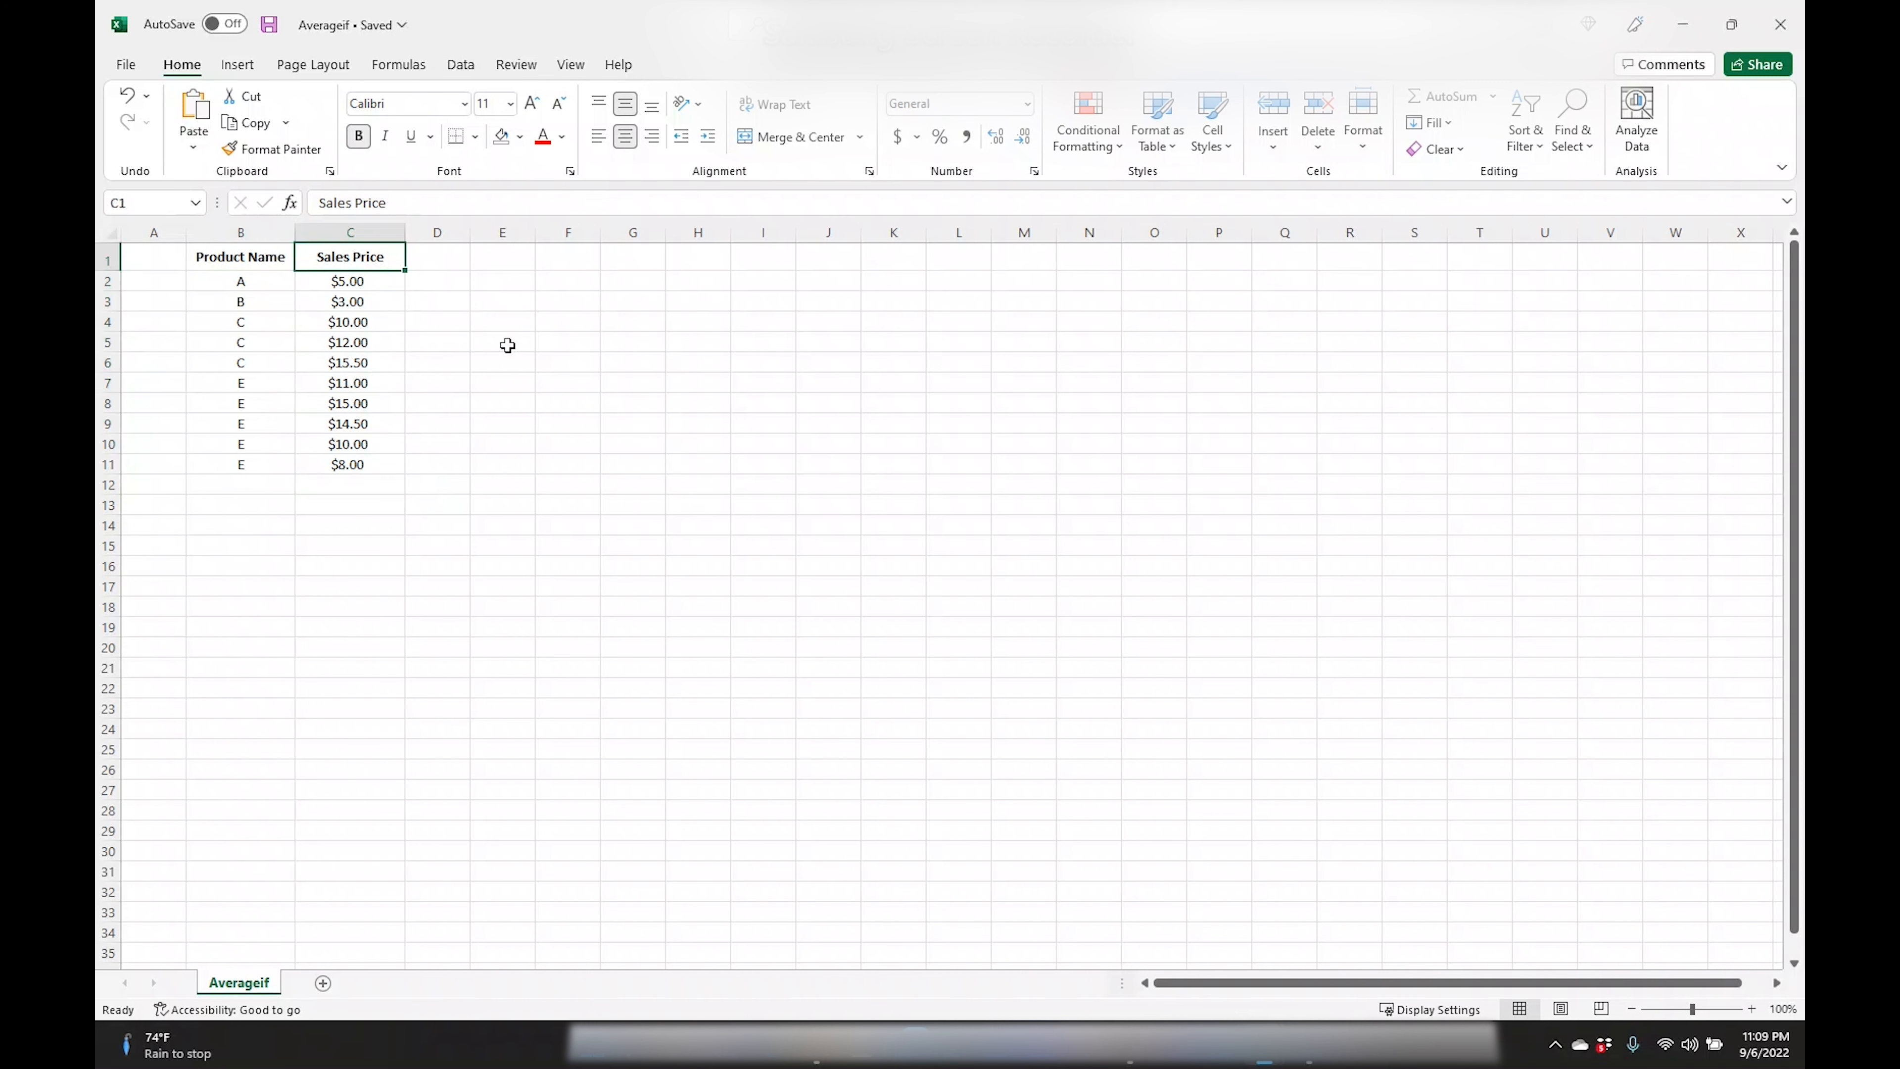
{"action": "left_click", "coordinate": [494, 321]}
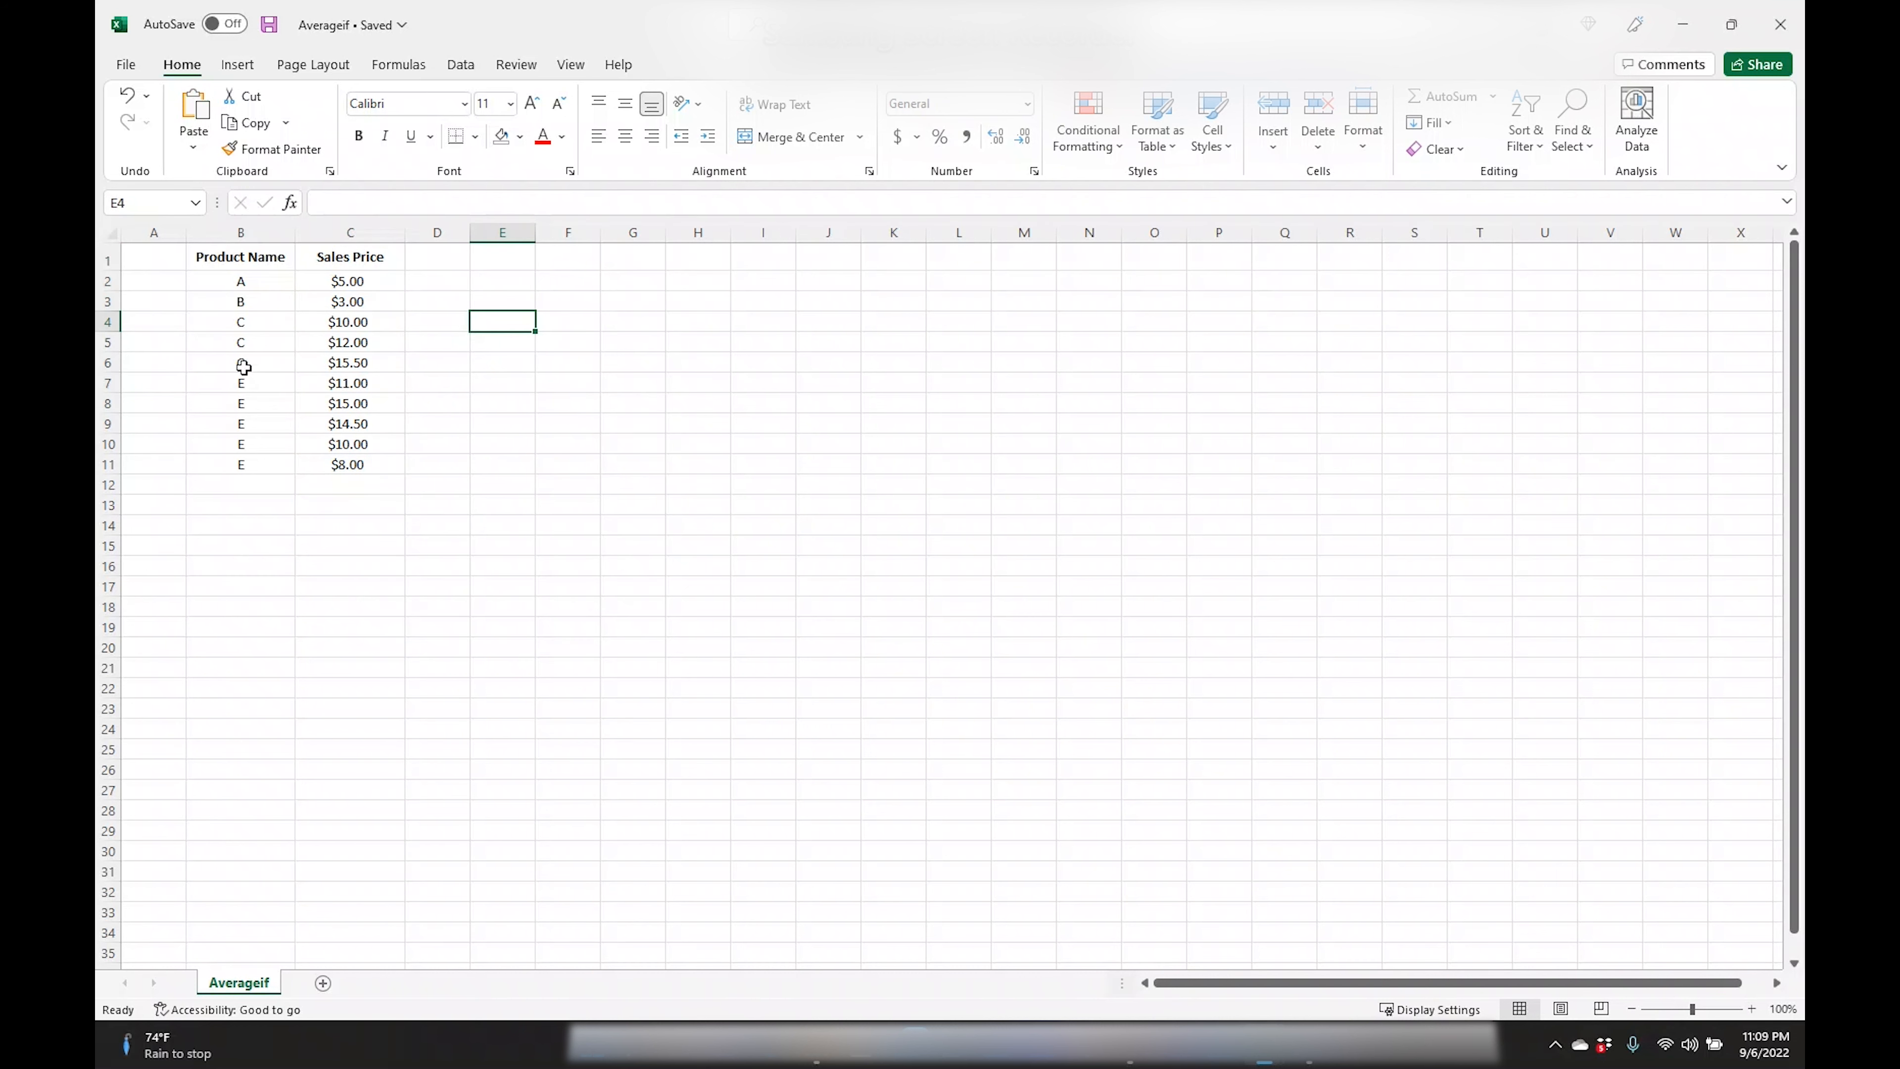
{"action": "left_click", "coordinate": [246, 324]}
{"action": "left_click_drag", "start_coordinate": [246, 324], "coordinate": [319, 357]}
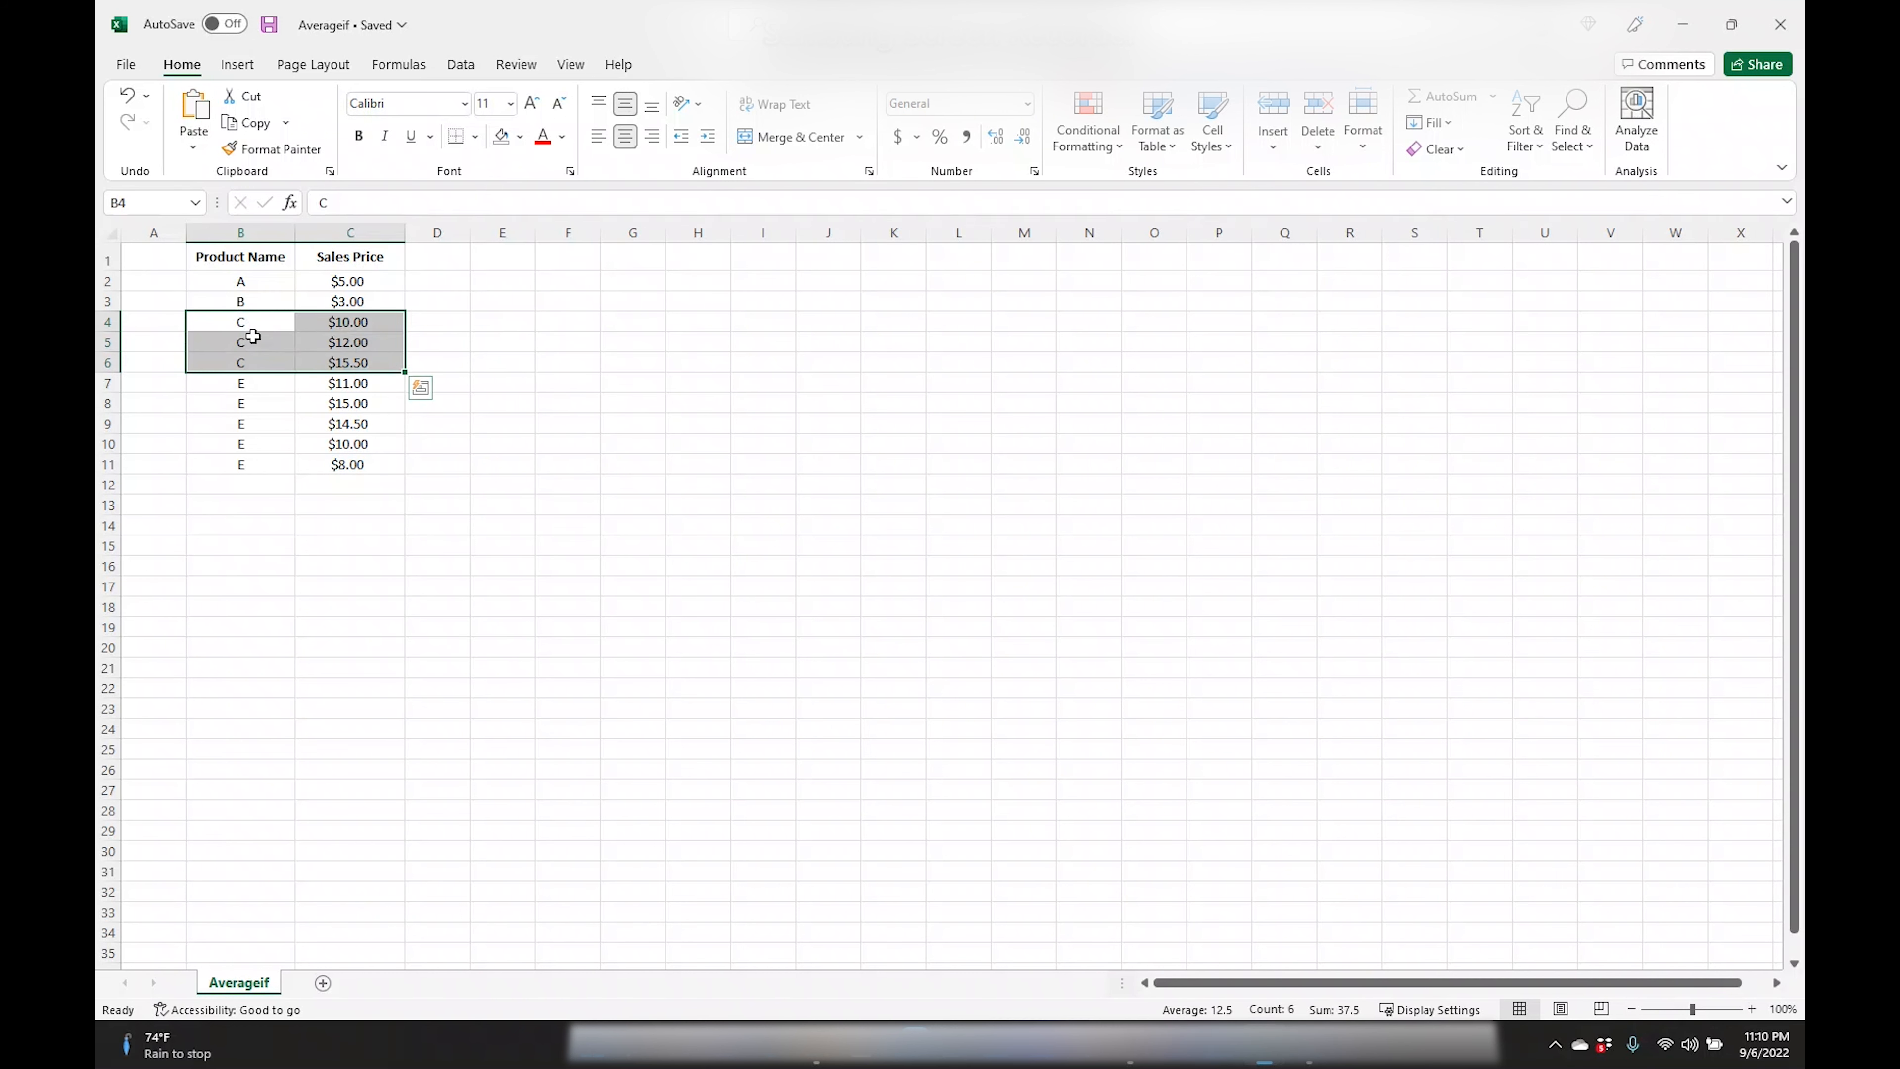
{"action": "left_click_drag", "start_coordinate": [264, 322], "coordinate": [275, 356]}
- Begin an AVERAGEIF formula in cell E4 with the product names B2:B11 as the criteria range
{"action": "left_click", "coordinate": [518, 321]}
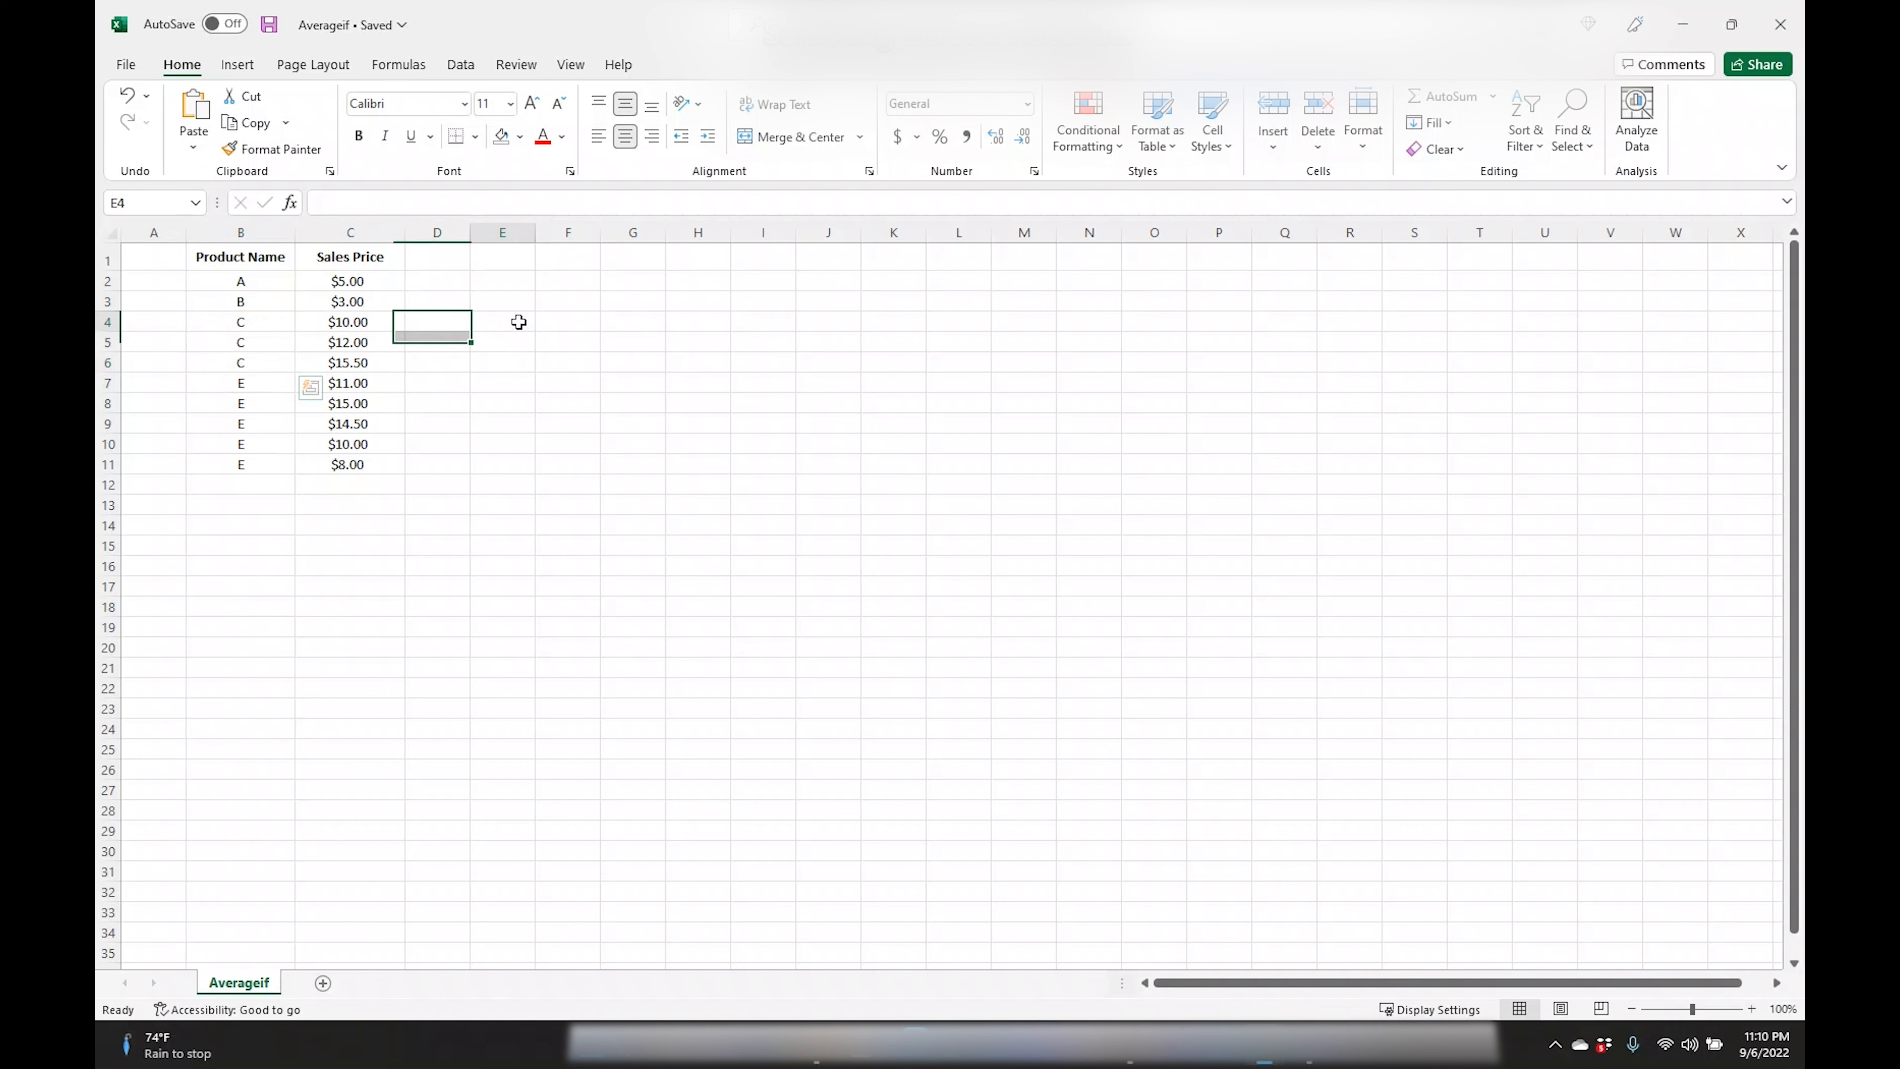
{"action": "type", "text": "=ave"}
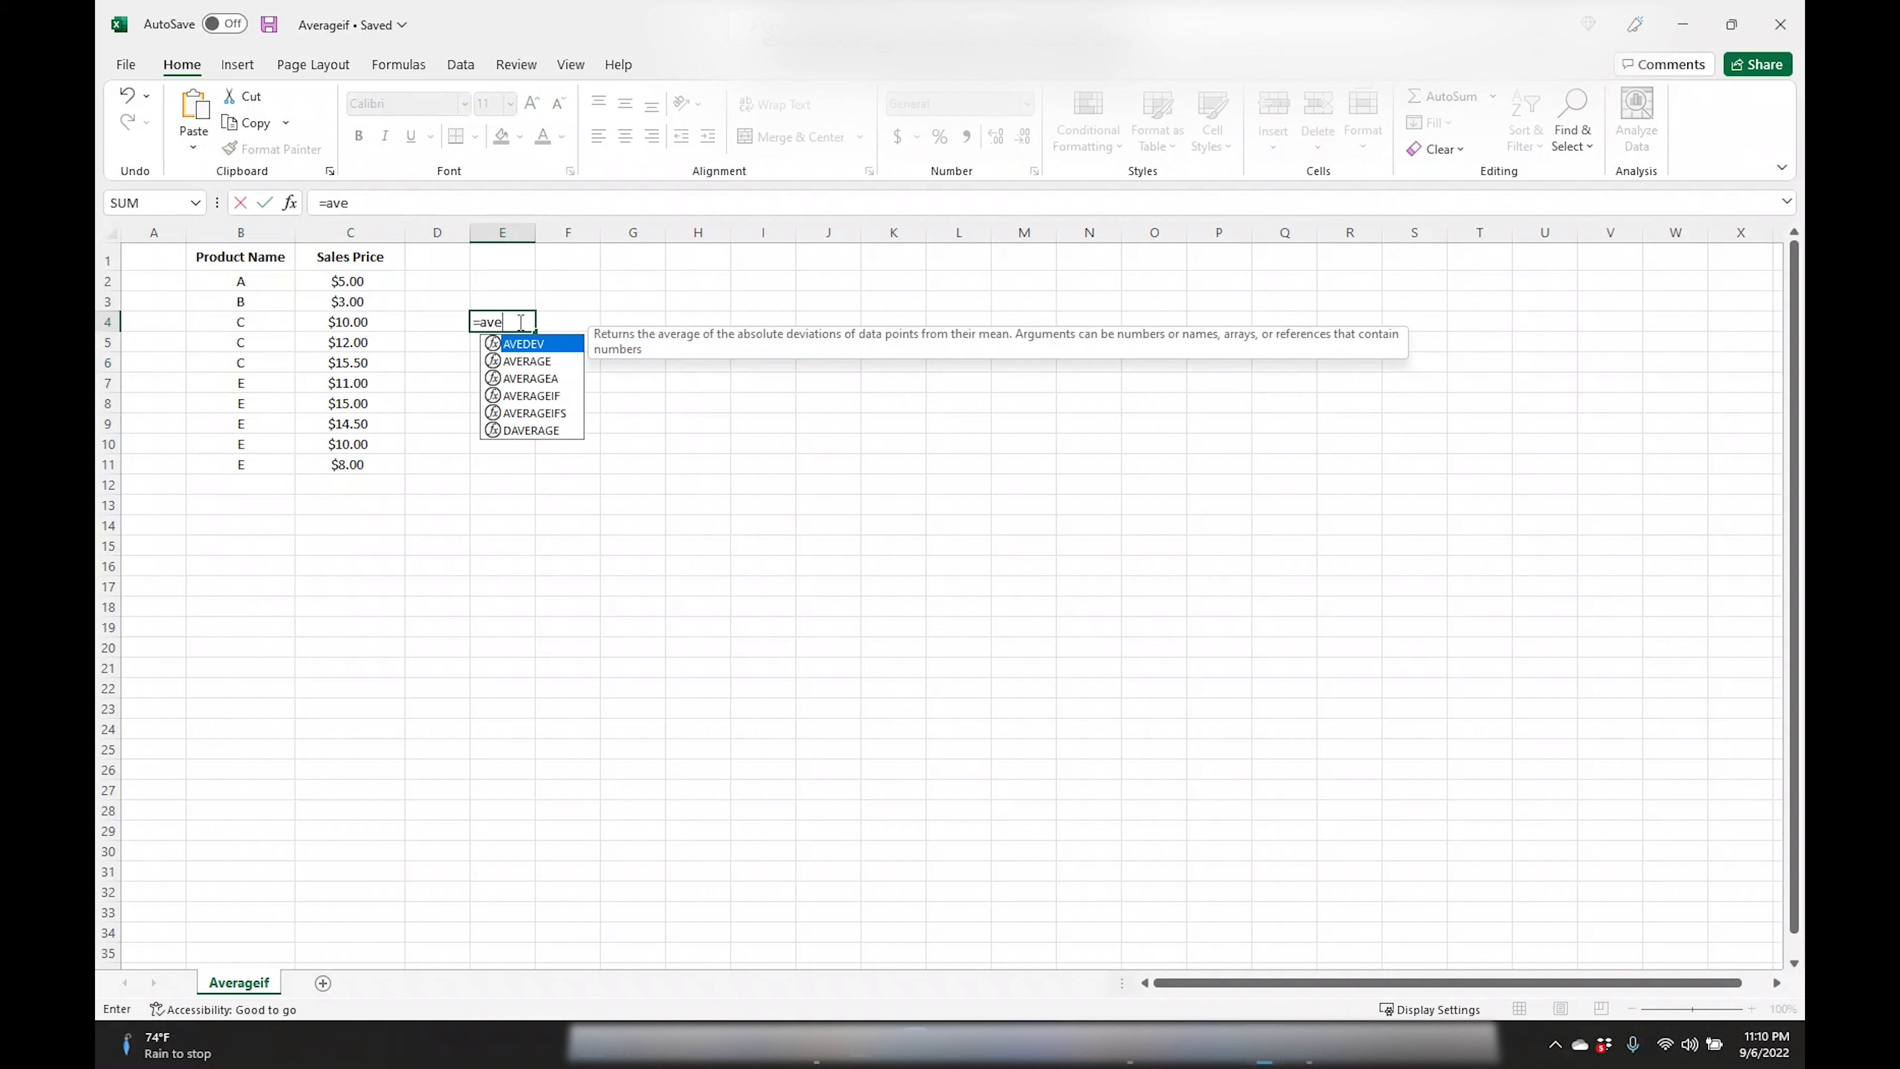
{"action": "type", "text": "rag"}
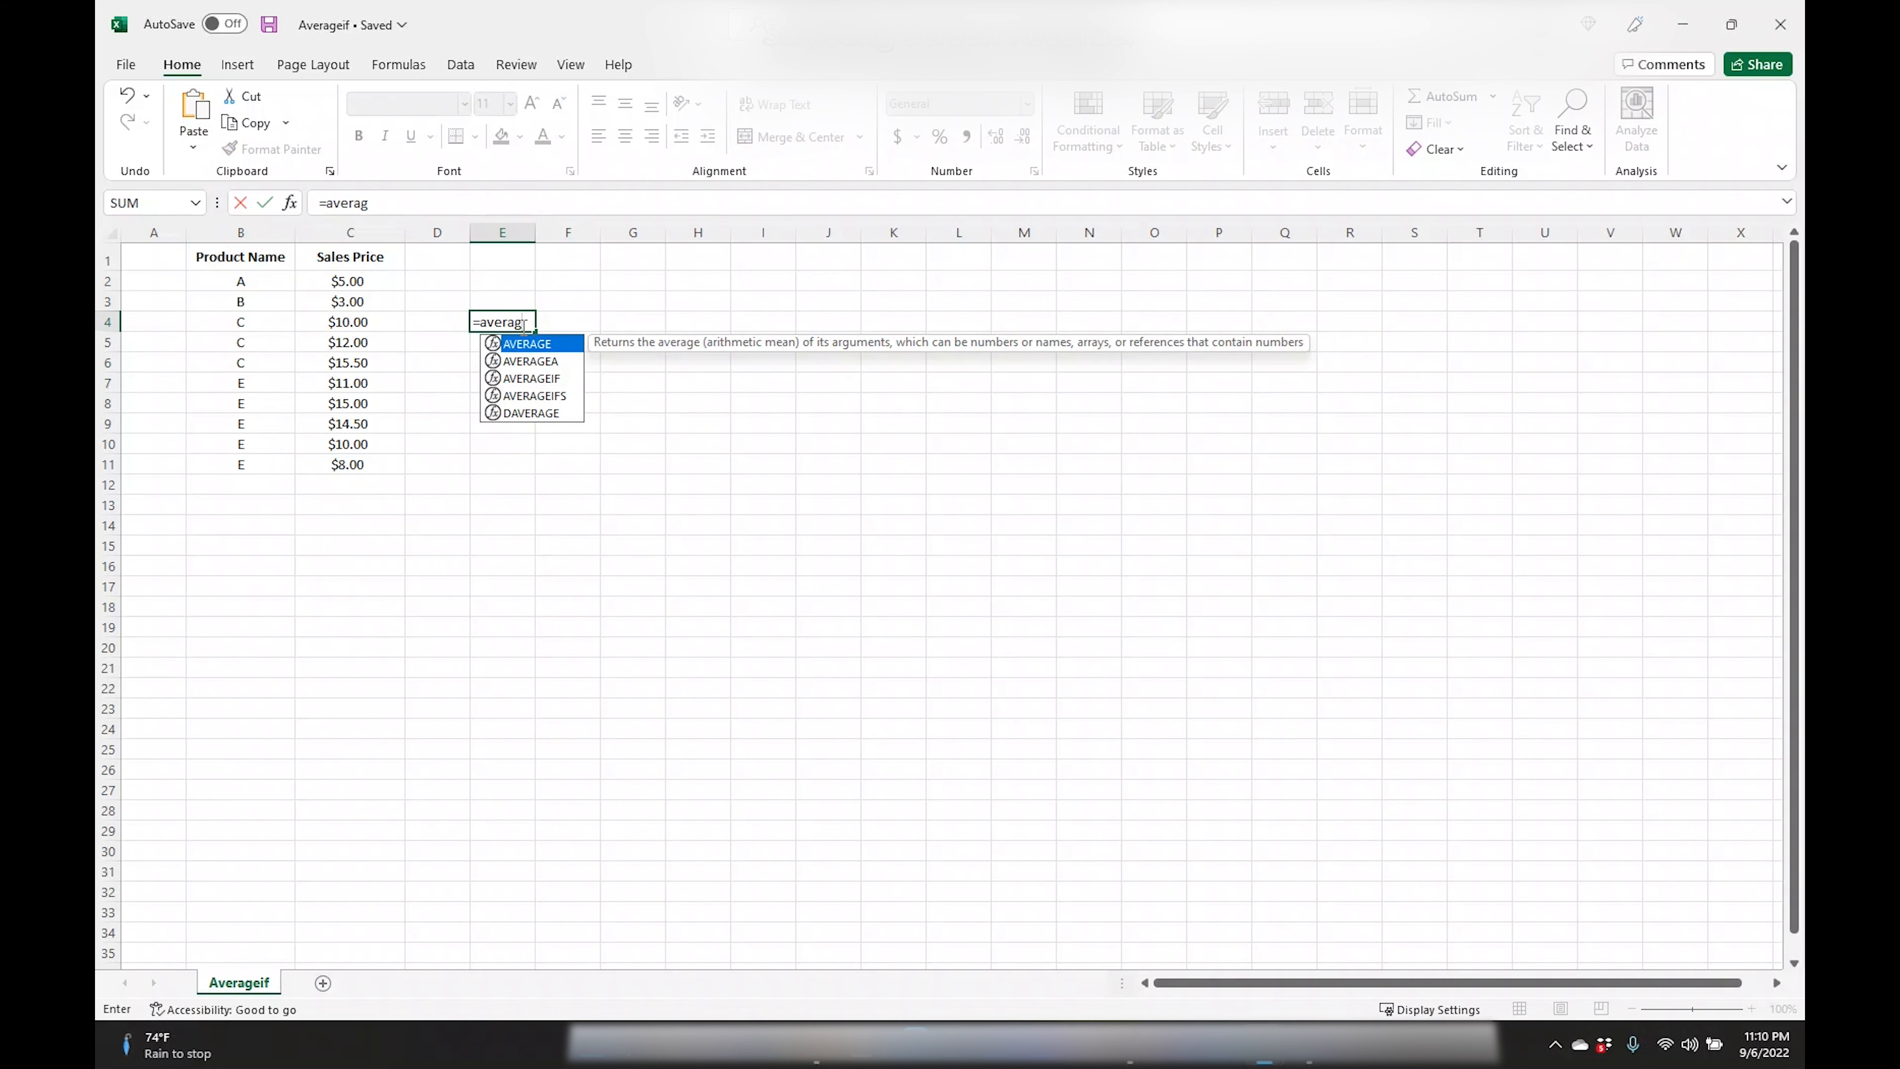
{"action": "type", "text": "if"}
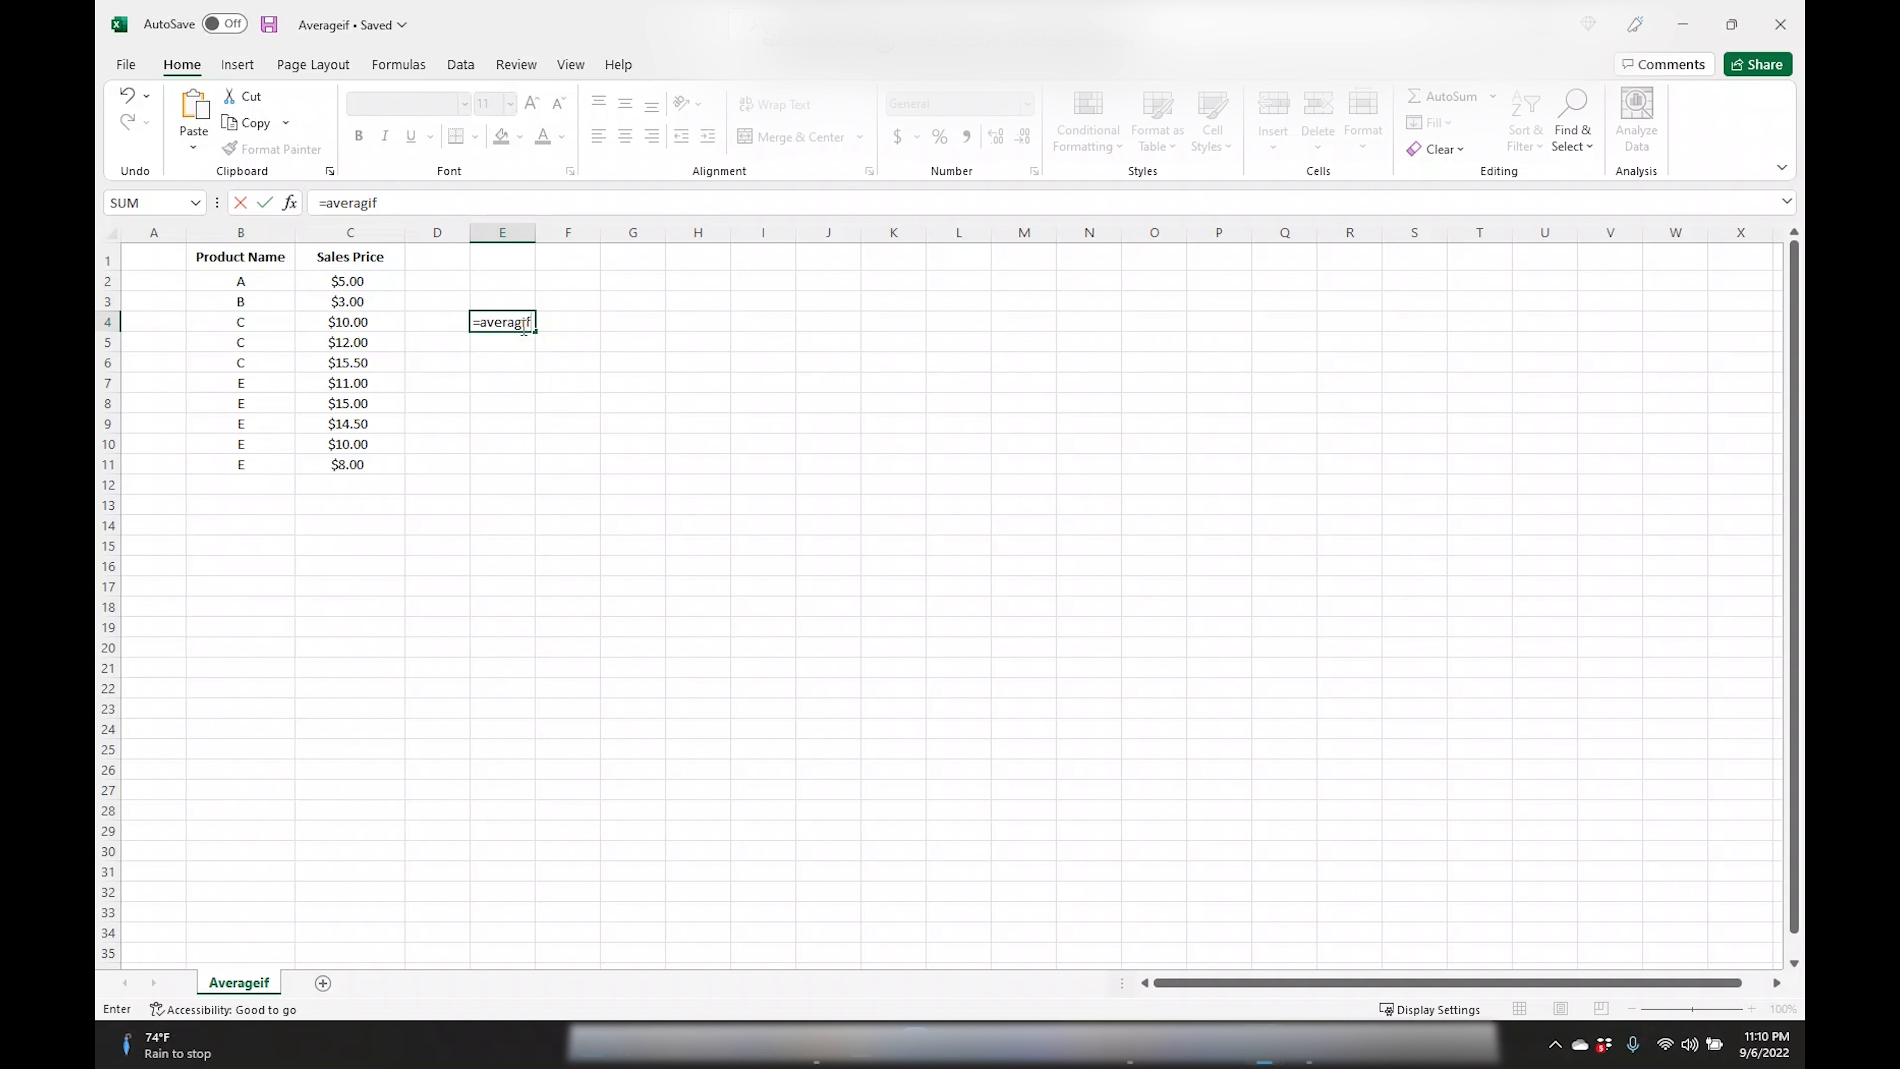
{"action": "key", "text": "BackSpace"}
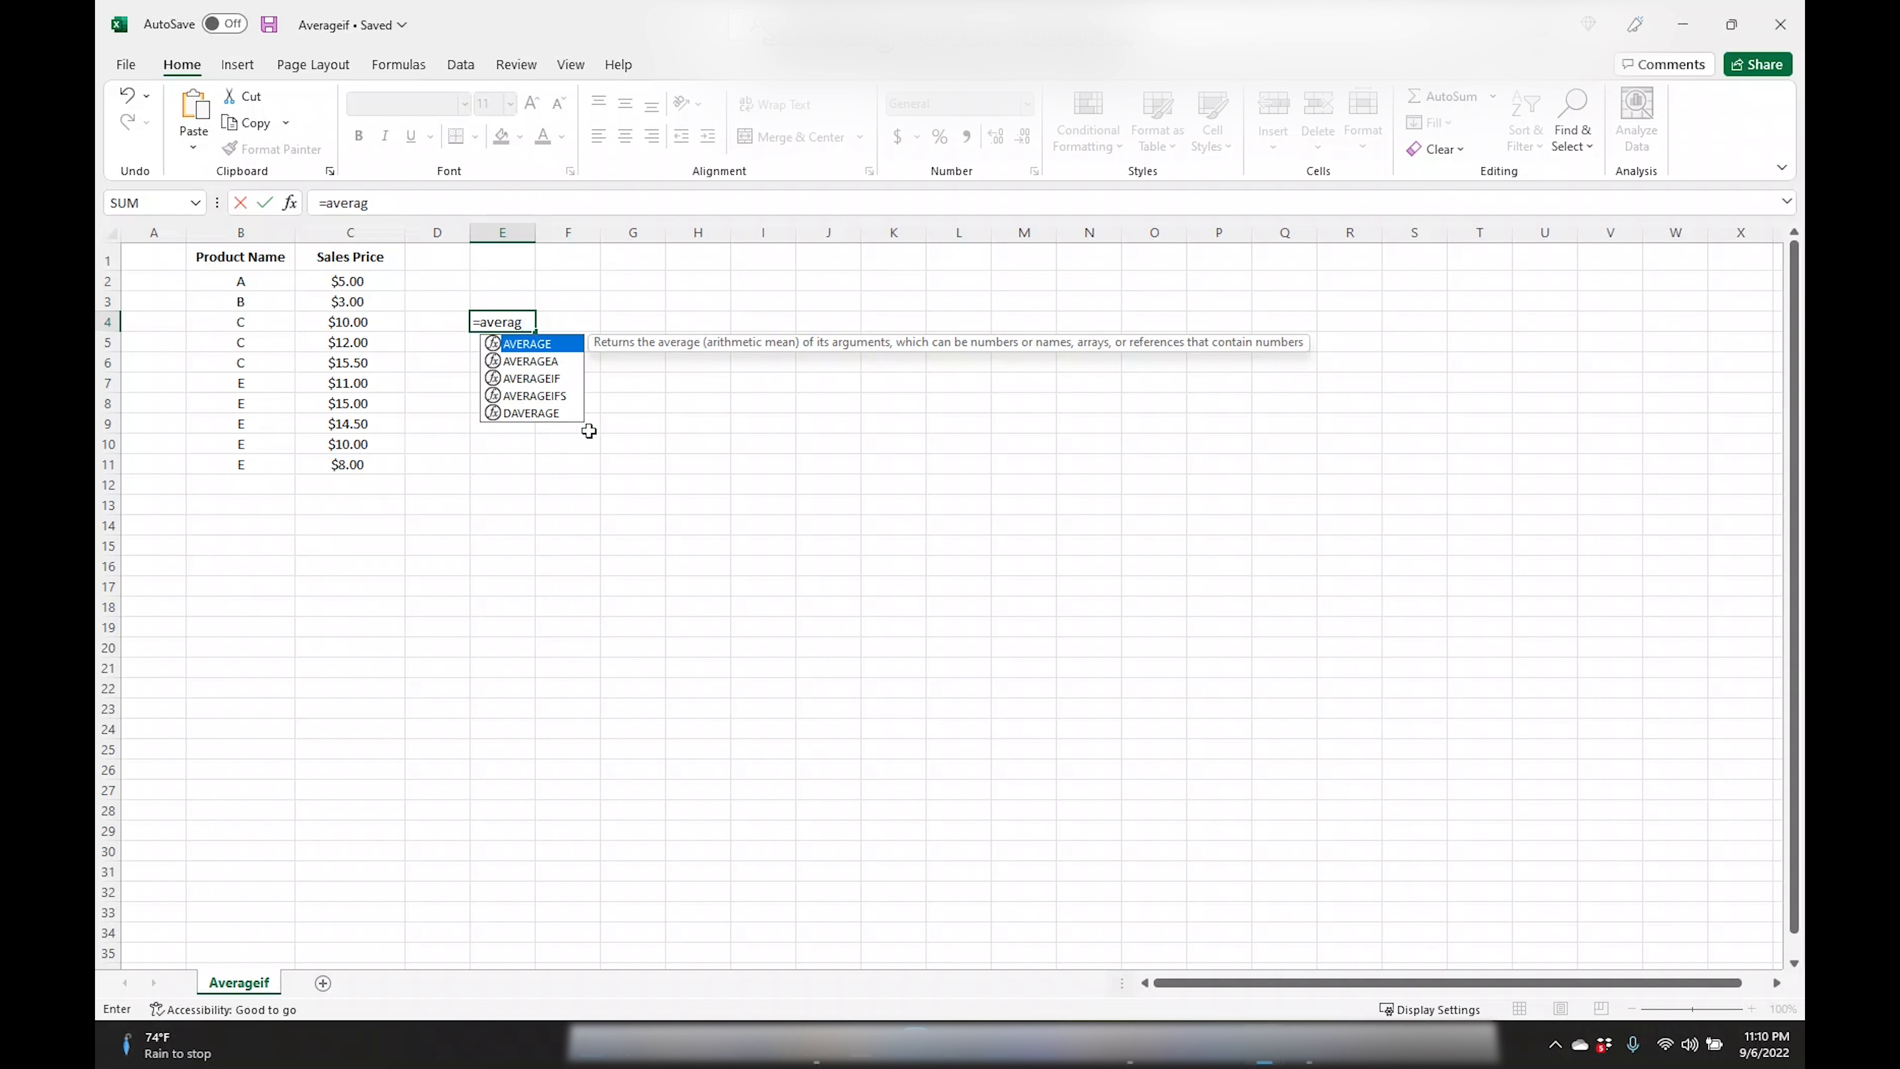
{"action": "double_click", "coordinate": [545, 378]}
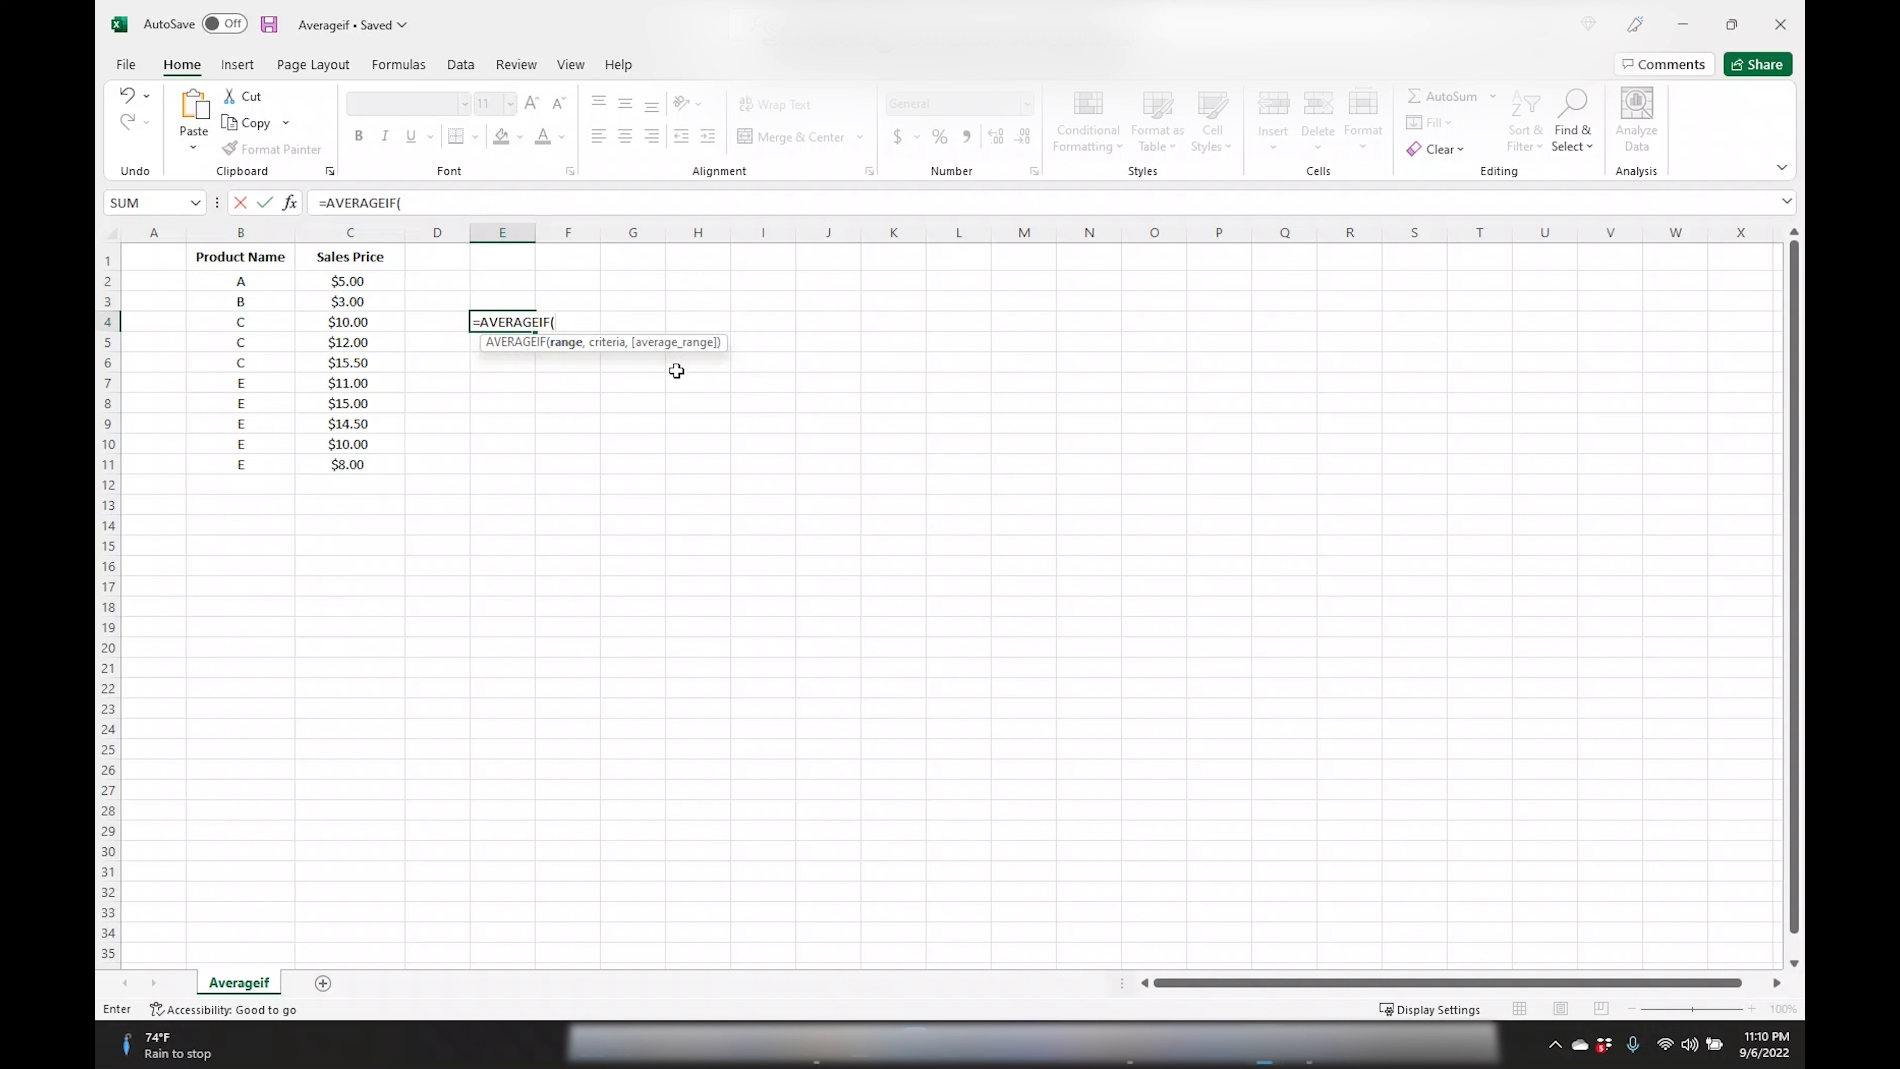
{"action": "left_click_drag", "start_coordinate": [241, 283], "coordinate": [243, 464]}
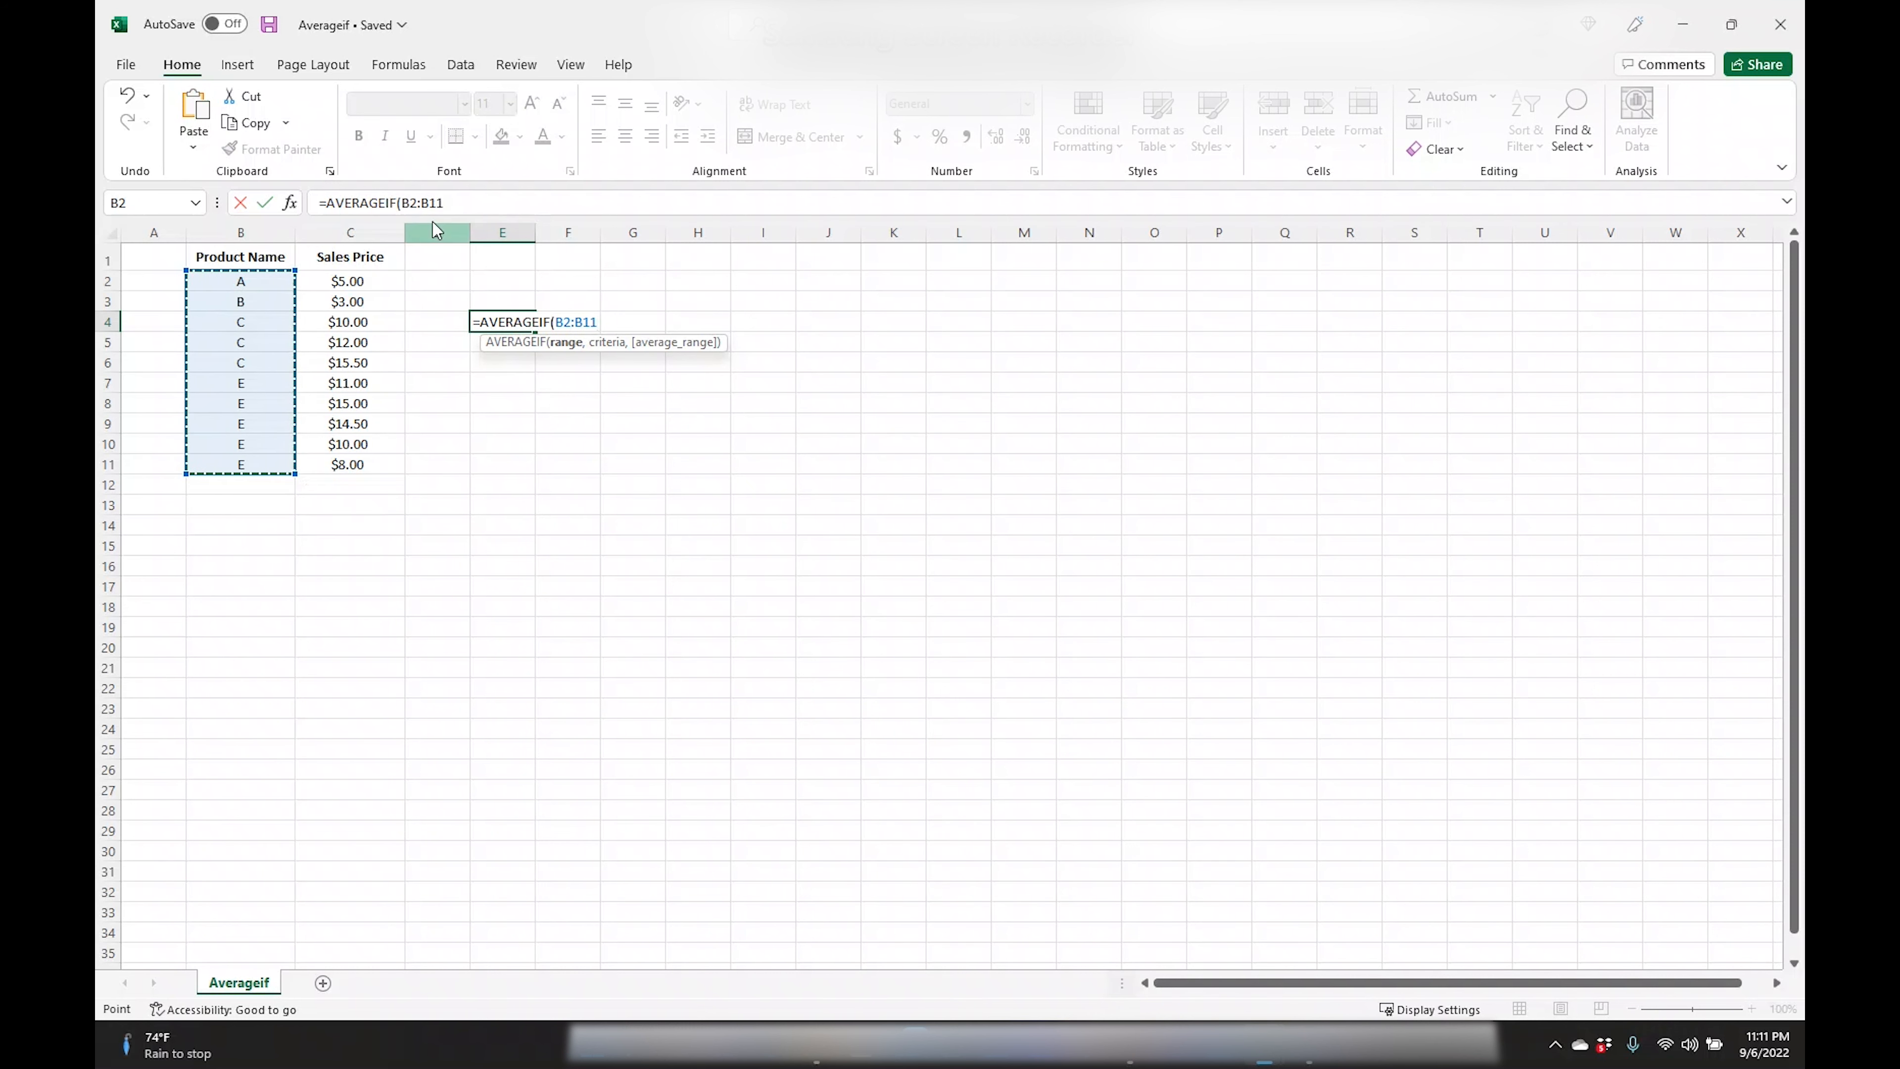
- Complete the E4 formula with the criterion "C" and the average range C2:C11
{"action": "left_click", "coordinate": [455, 202]}
{"action": "type", "text": ",\"C"}
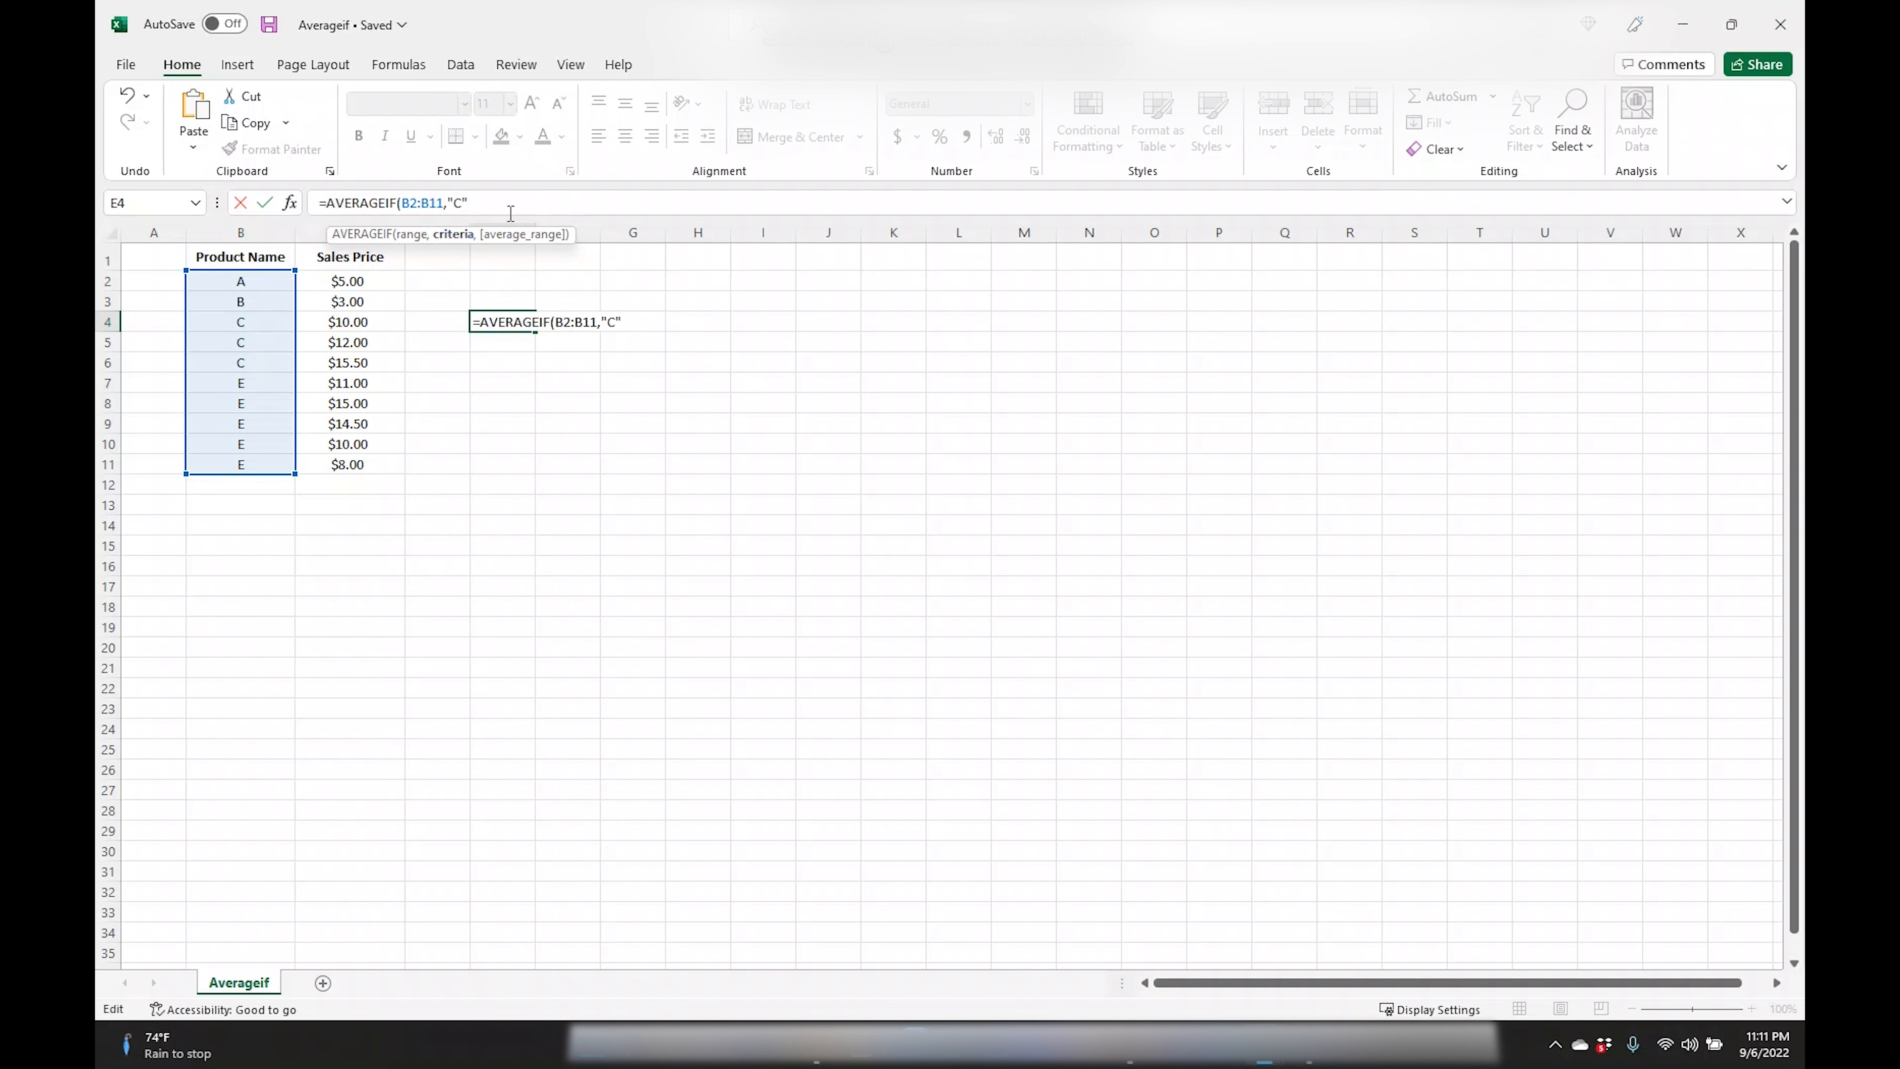
{"action": "type", "text": ","}
{"action": "left_click_drag", "start_coordinate": [355, 280], "coordinate": [357, 464]}
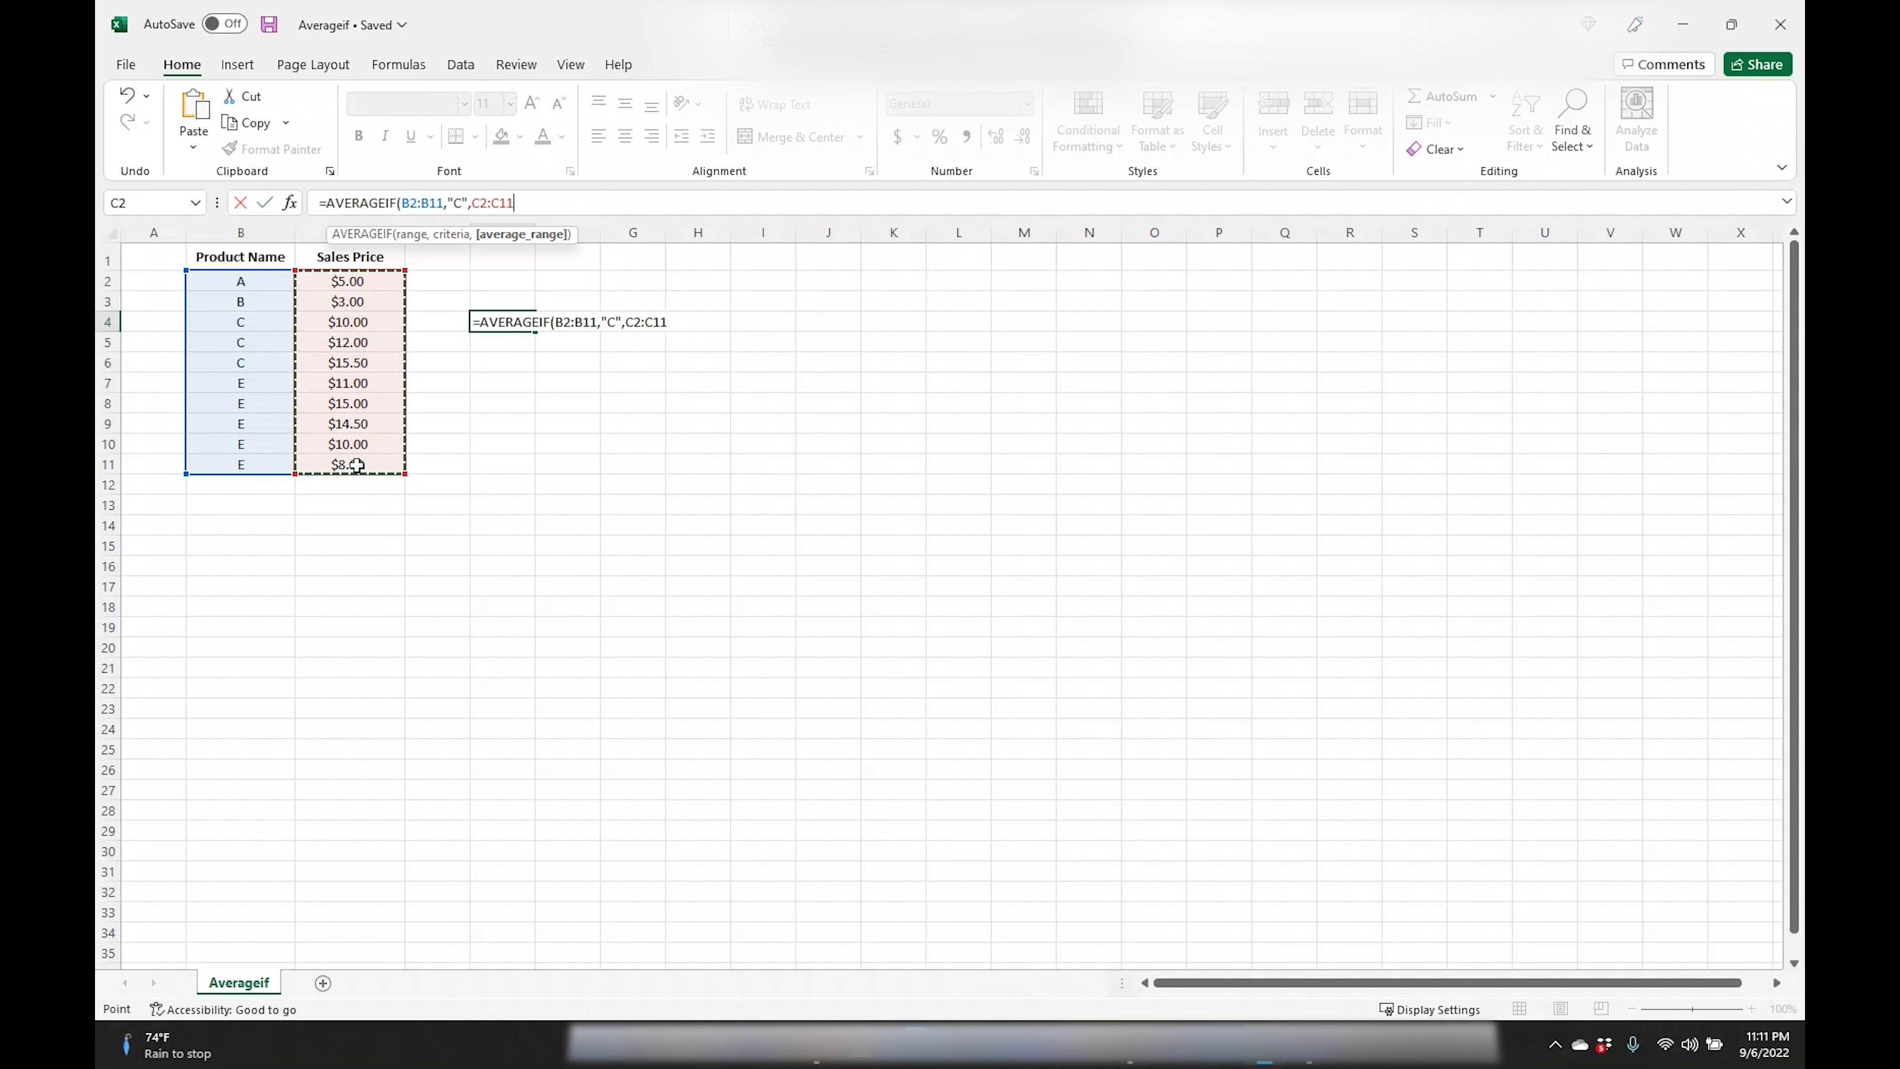
{"action": "type", "text": ")"}
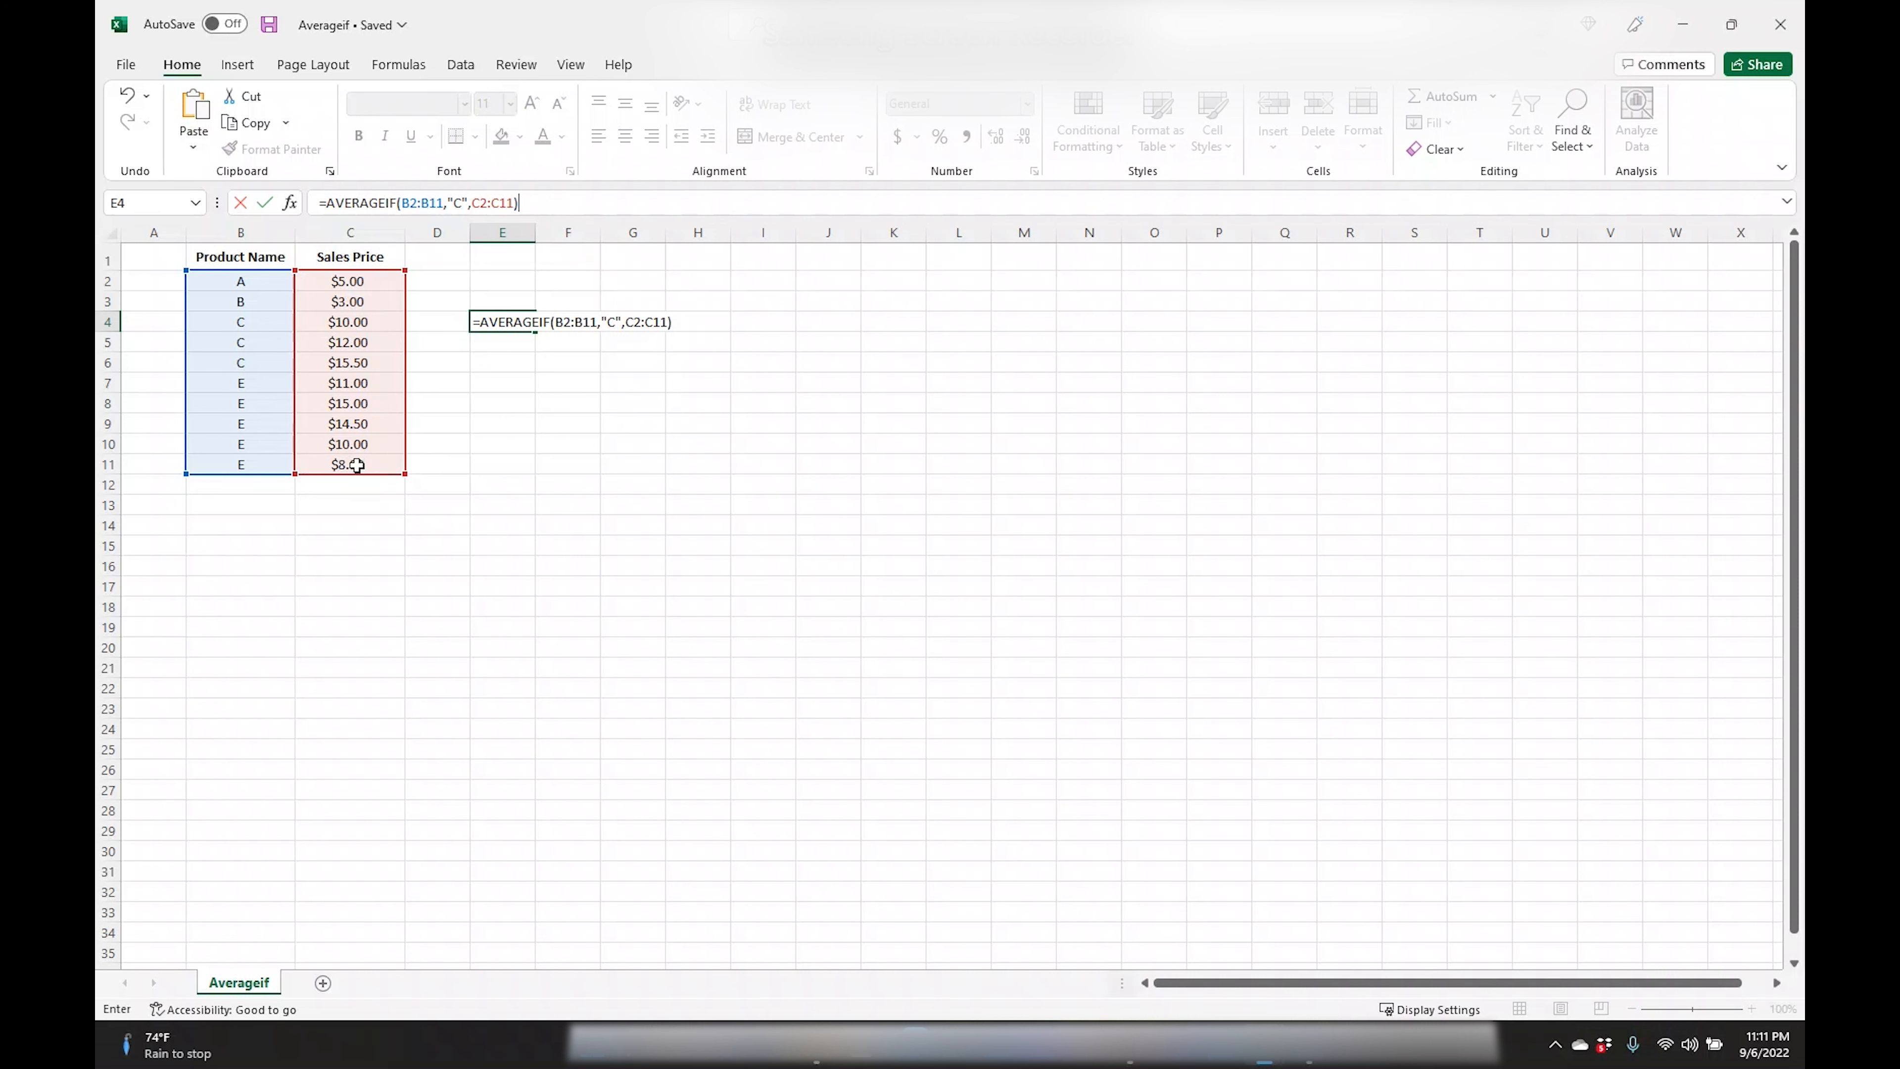
{"action": "key", "text": "Return"}
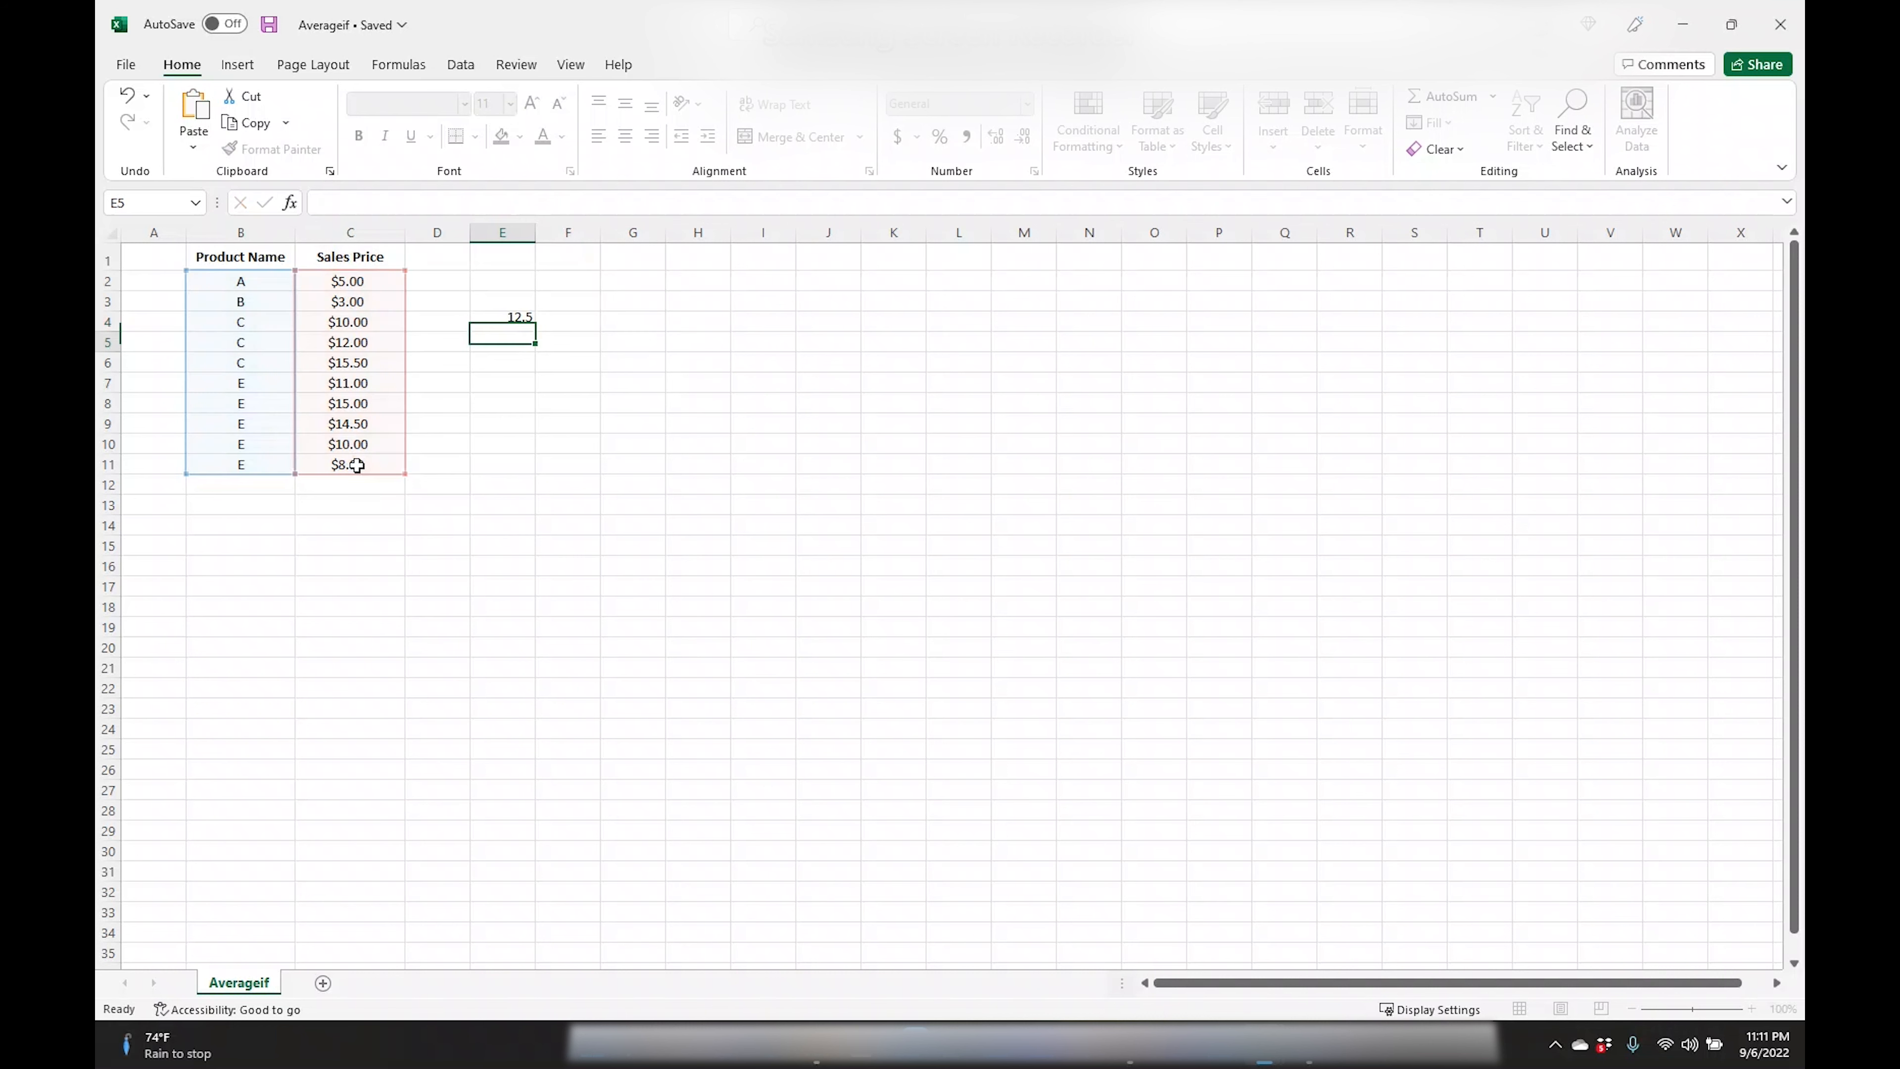
- Format cell E4 with horizontal and vertical centring, two decimal places and a light gold fill
{"action": "left_click", "coordinate": [508, 325]}
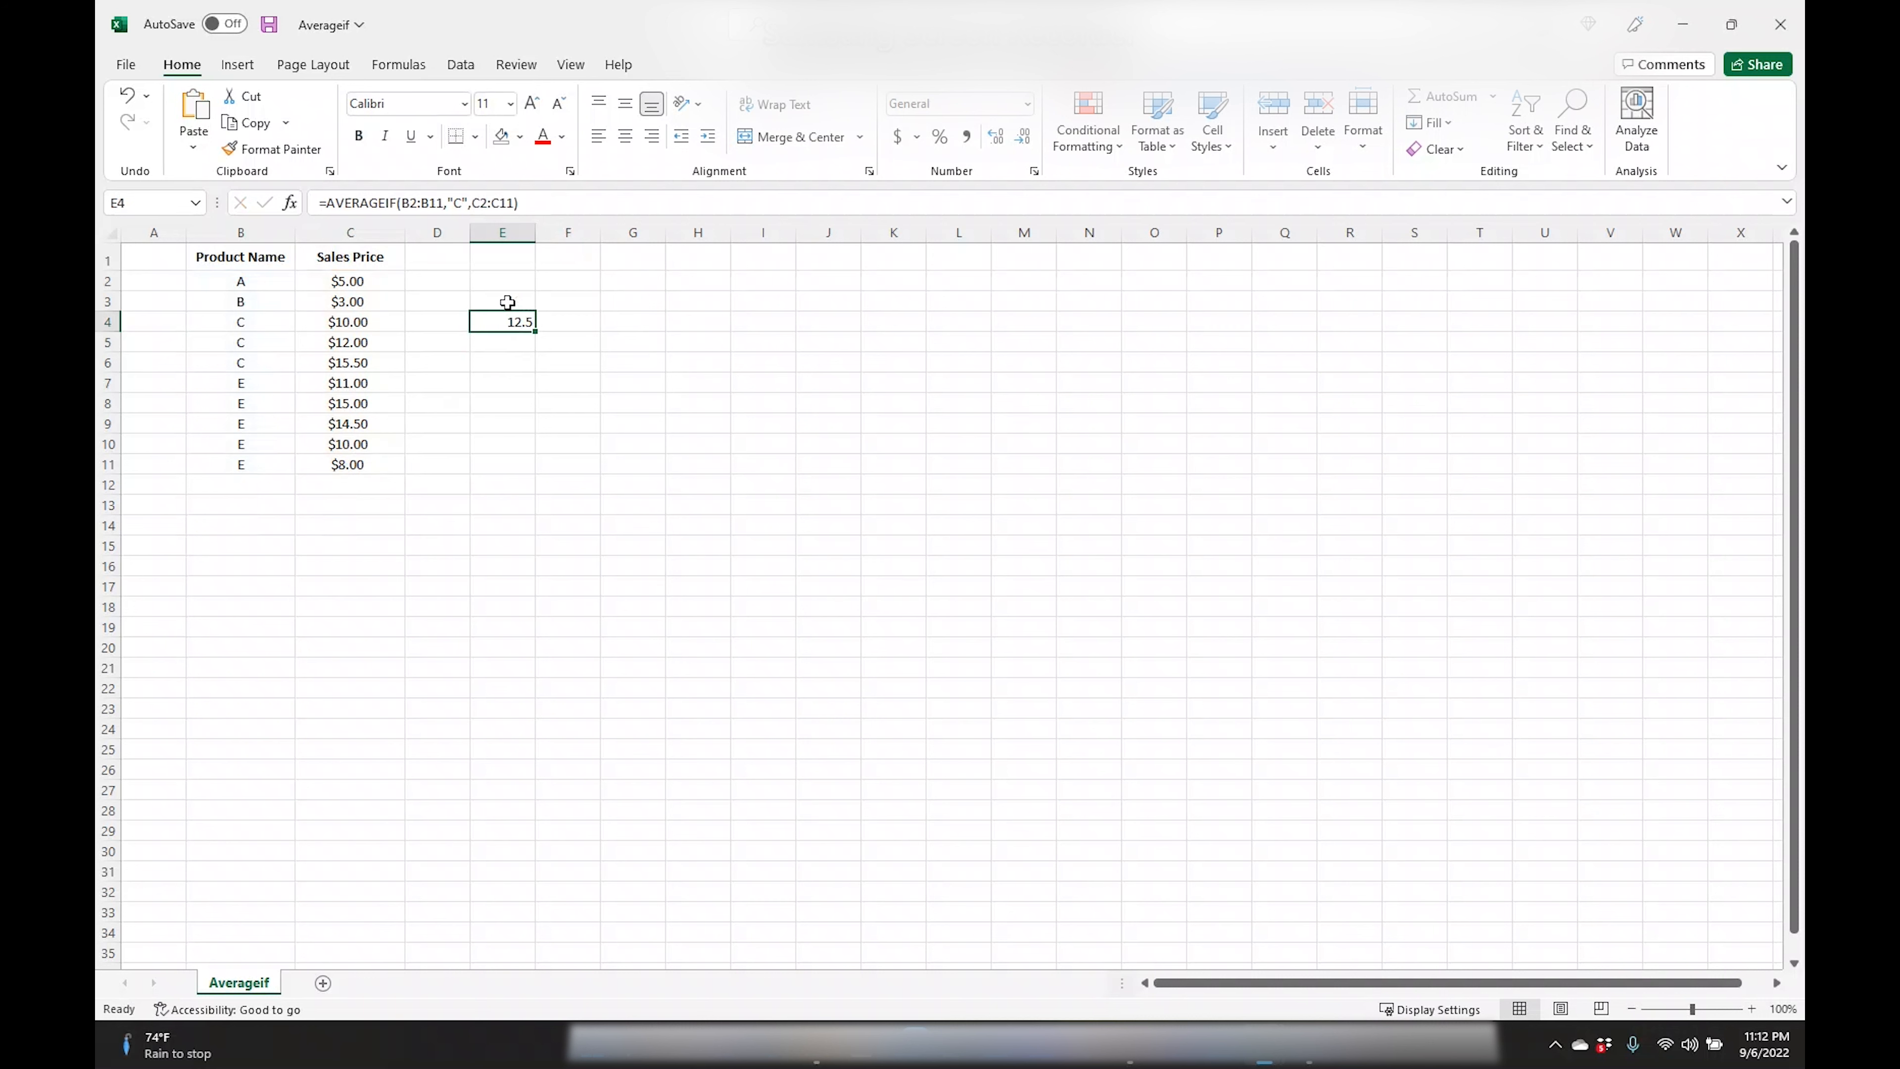
{"action": "left_click", "coordinate": [625, 135]}
{"action": "left_click", "coordinate": [624, 103]}
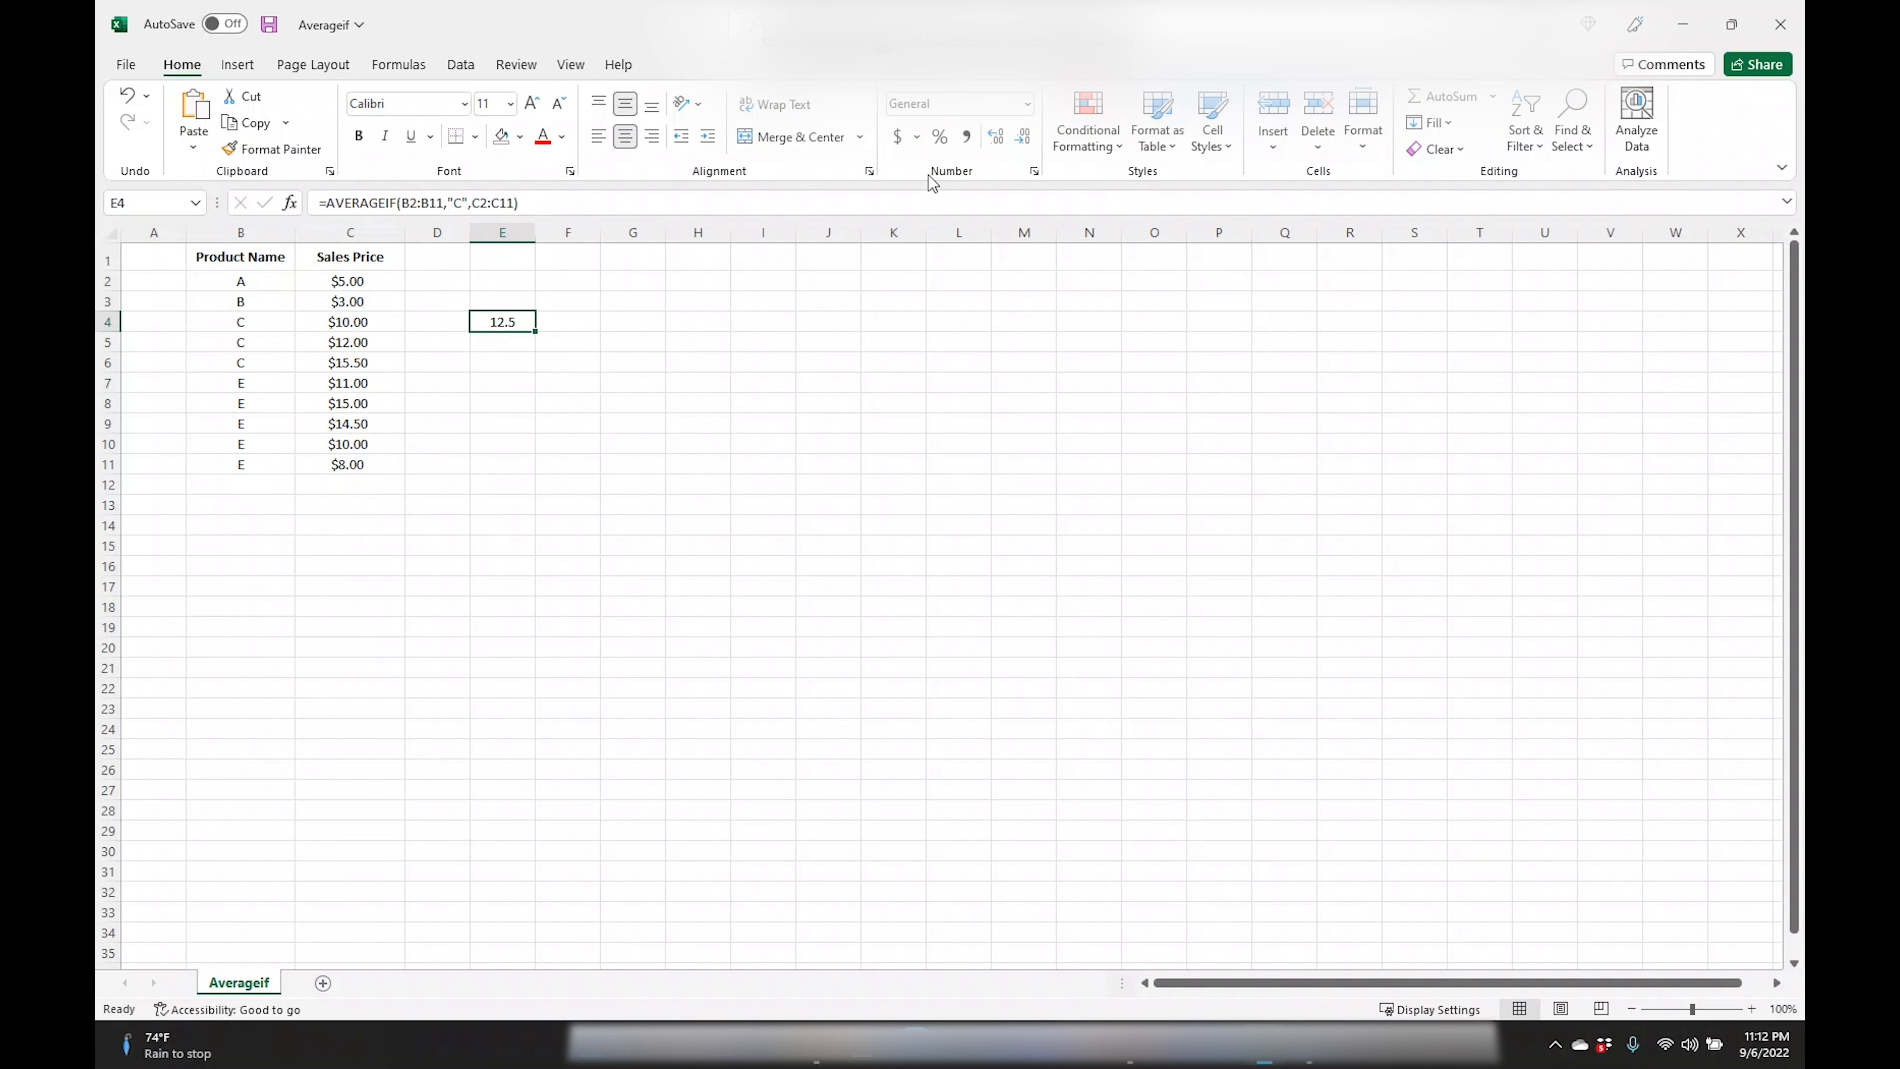
{"action": "left_click", "coordinate": [995, 137]}
{"action": "left_click", "coordinate": [520, 136]}
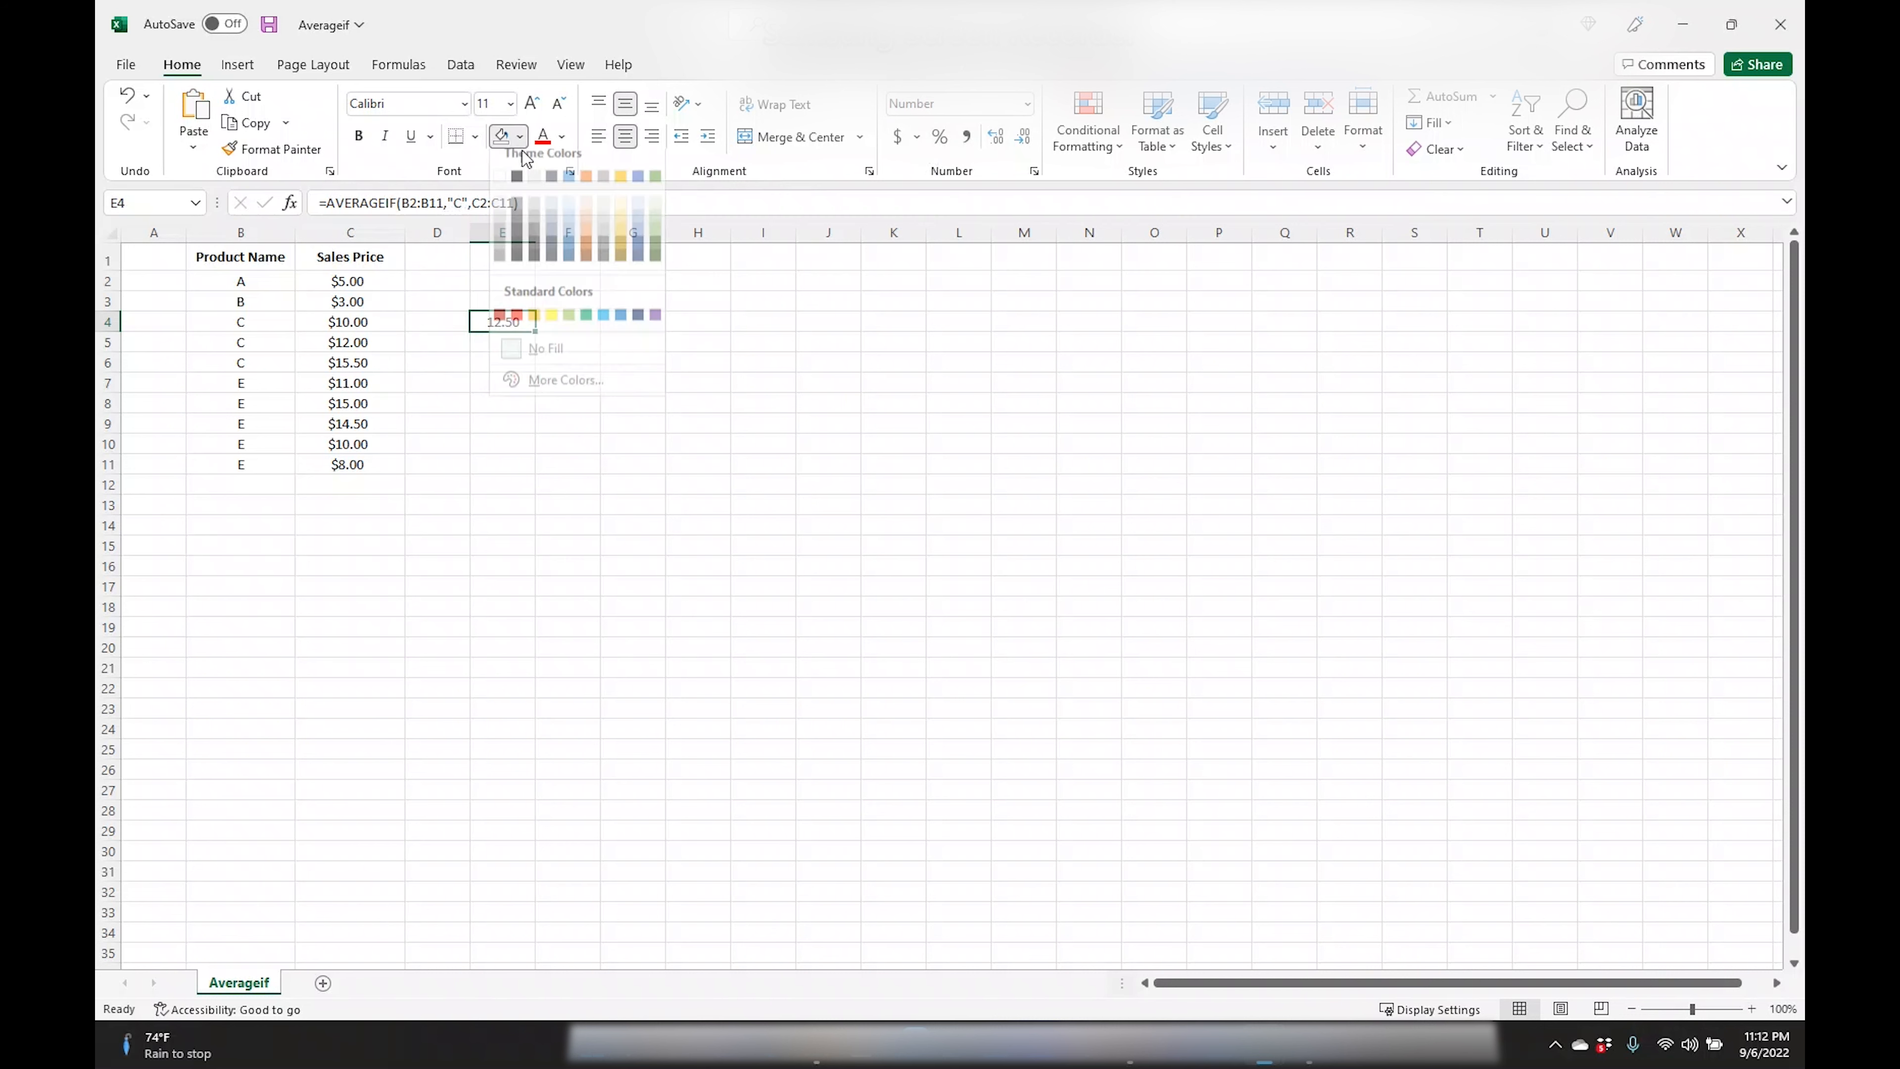
{"action": "left_click", "coordinate": [618, 218]}
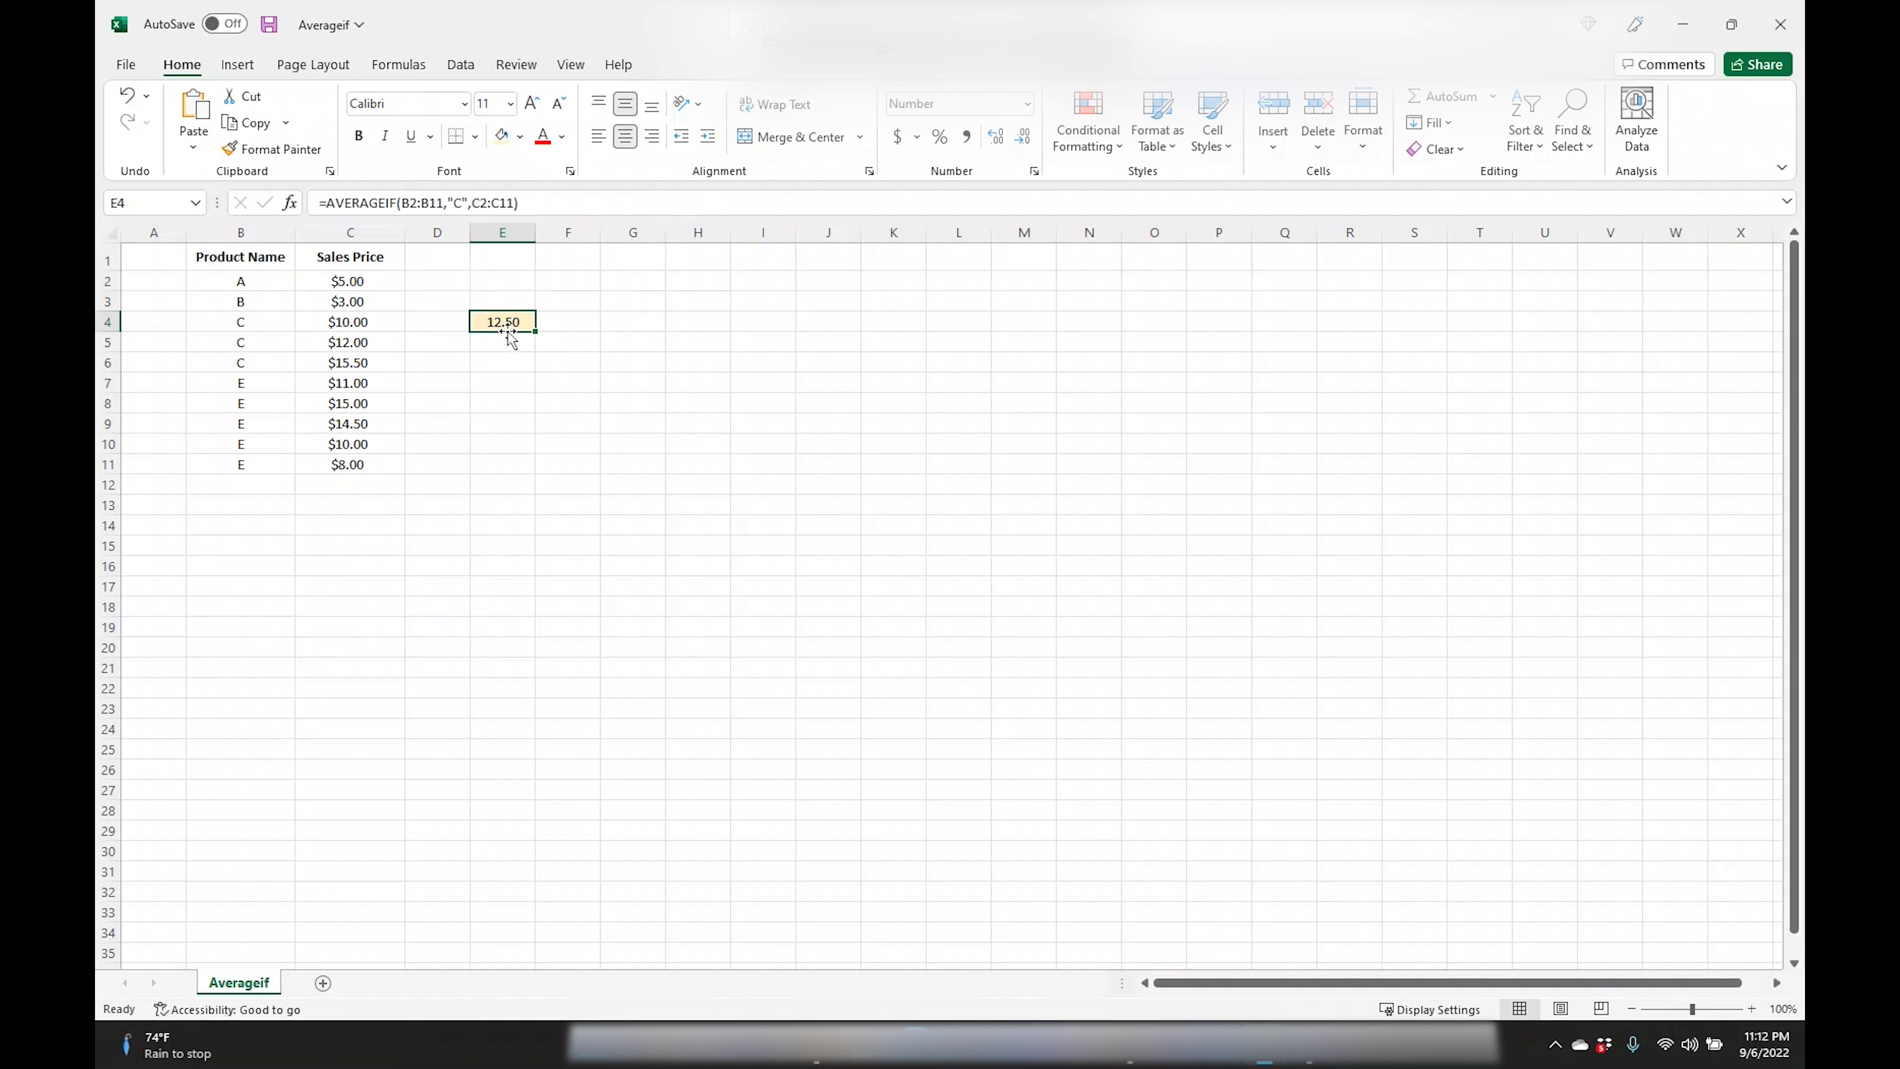
- Fill the product C rows B4:C6 with light blue and check the average of C4:C6 against E4
{"action": "left_click_drag", "start_coordinate": [243, 323], "coordinate": [359, 360]}
{"action": "left_click", "coordinate": [520, 136]}
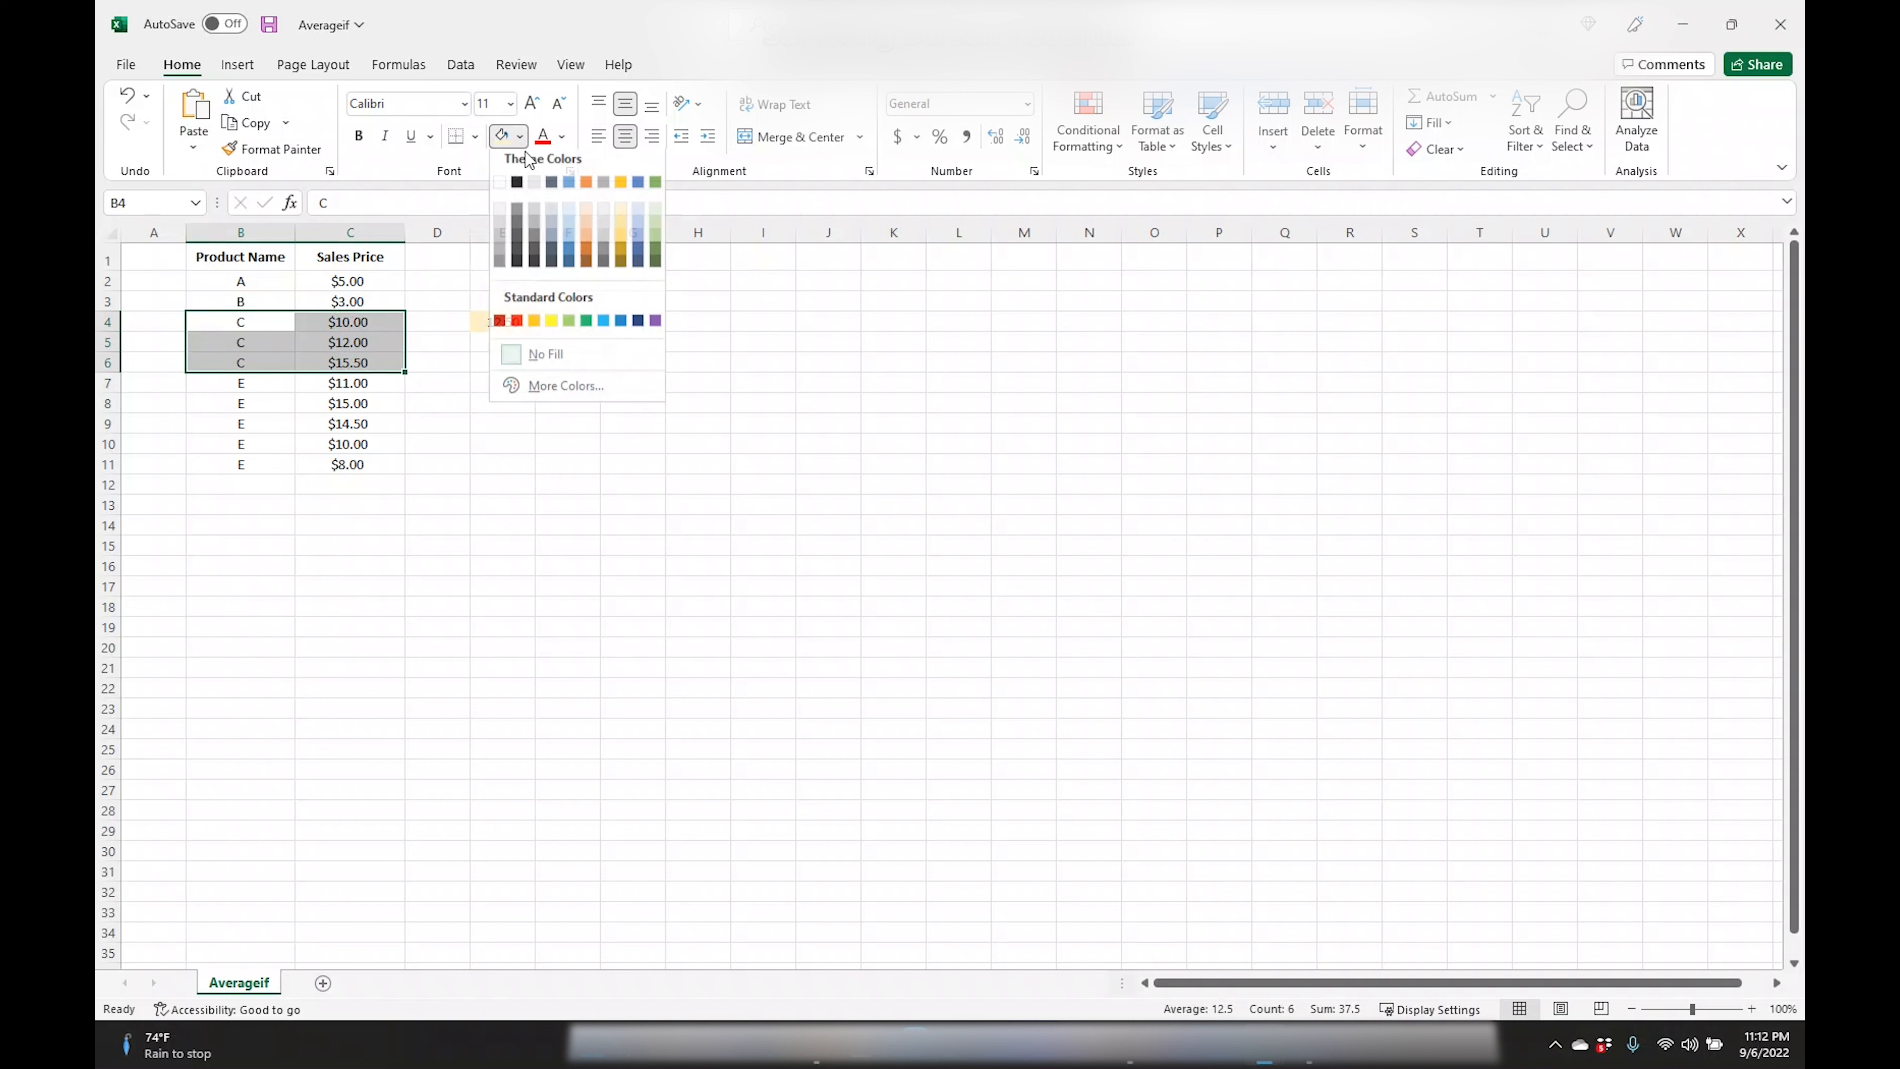
{"action": "left_click", "coordinate": [554, 240]}
{"action": "left_click_drag", "start_coordinate": [359, 322], "coordinate": [356, 362]}
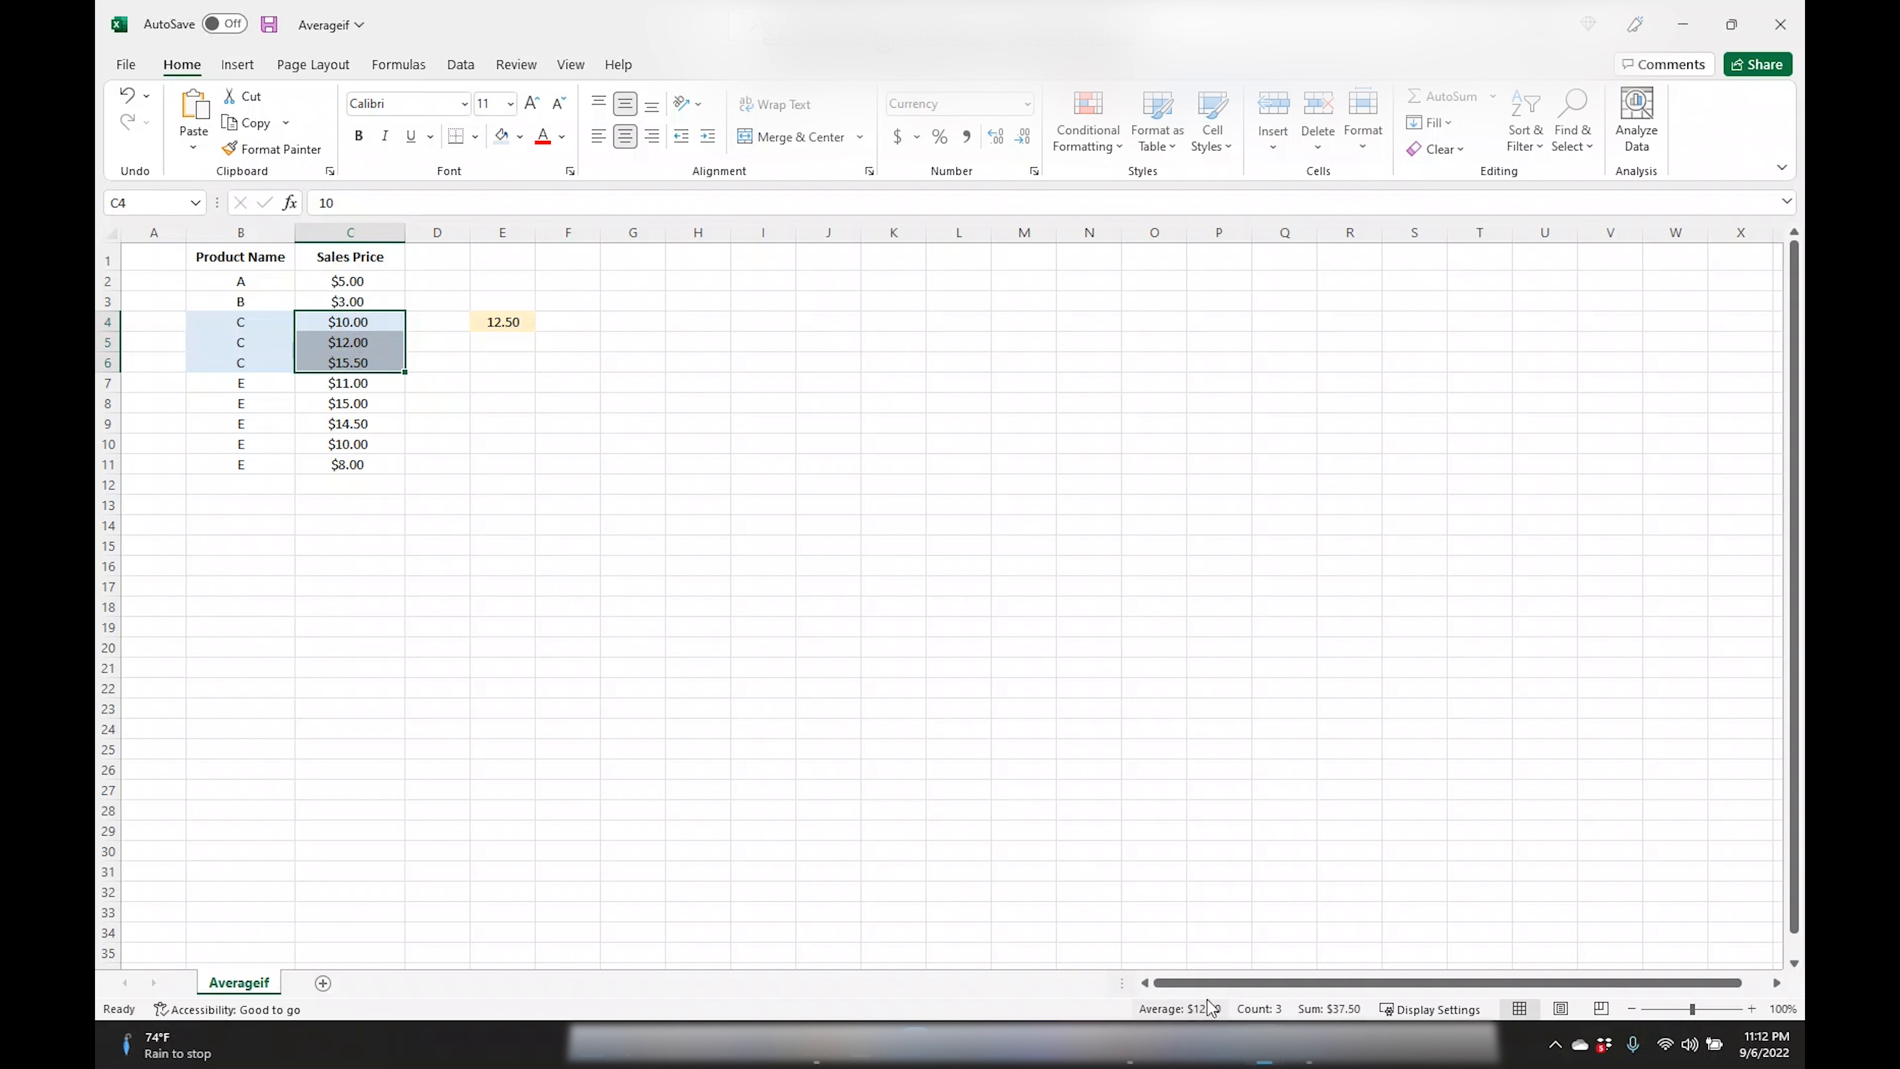
{"action": "left_click", "coordinate": [499, 320]}
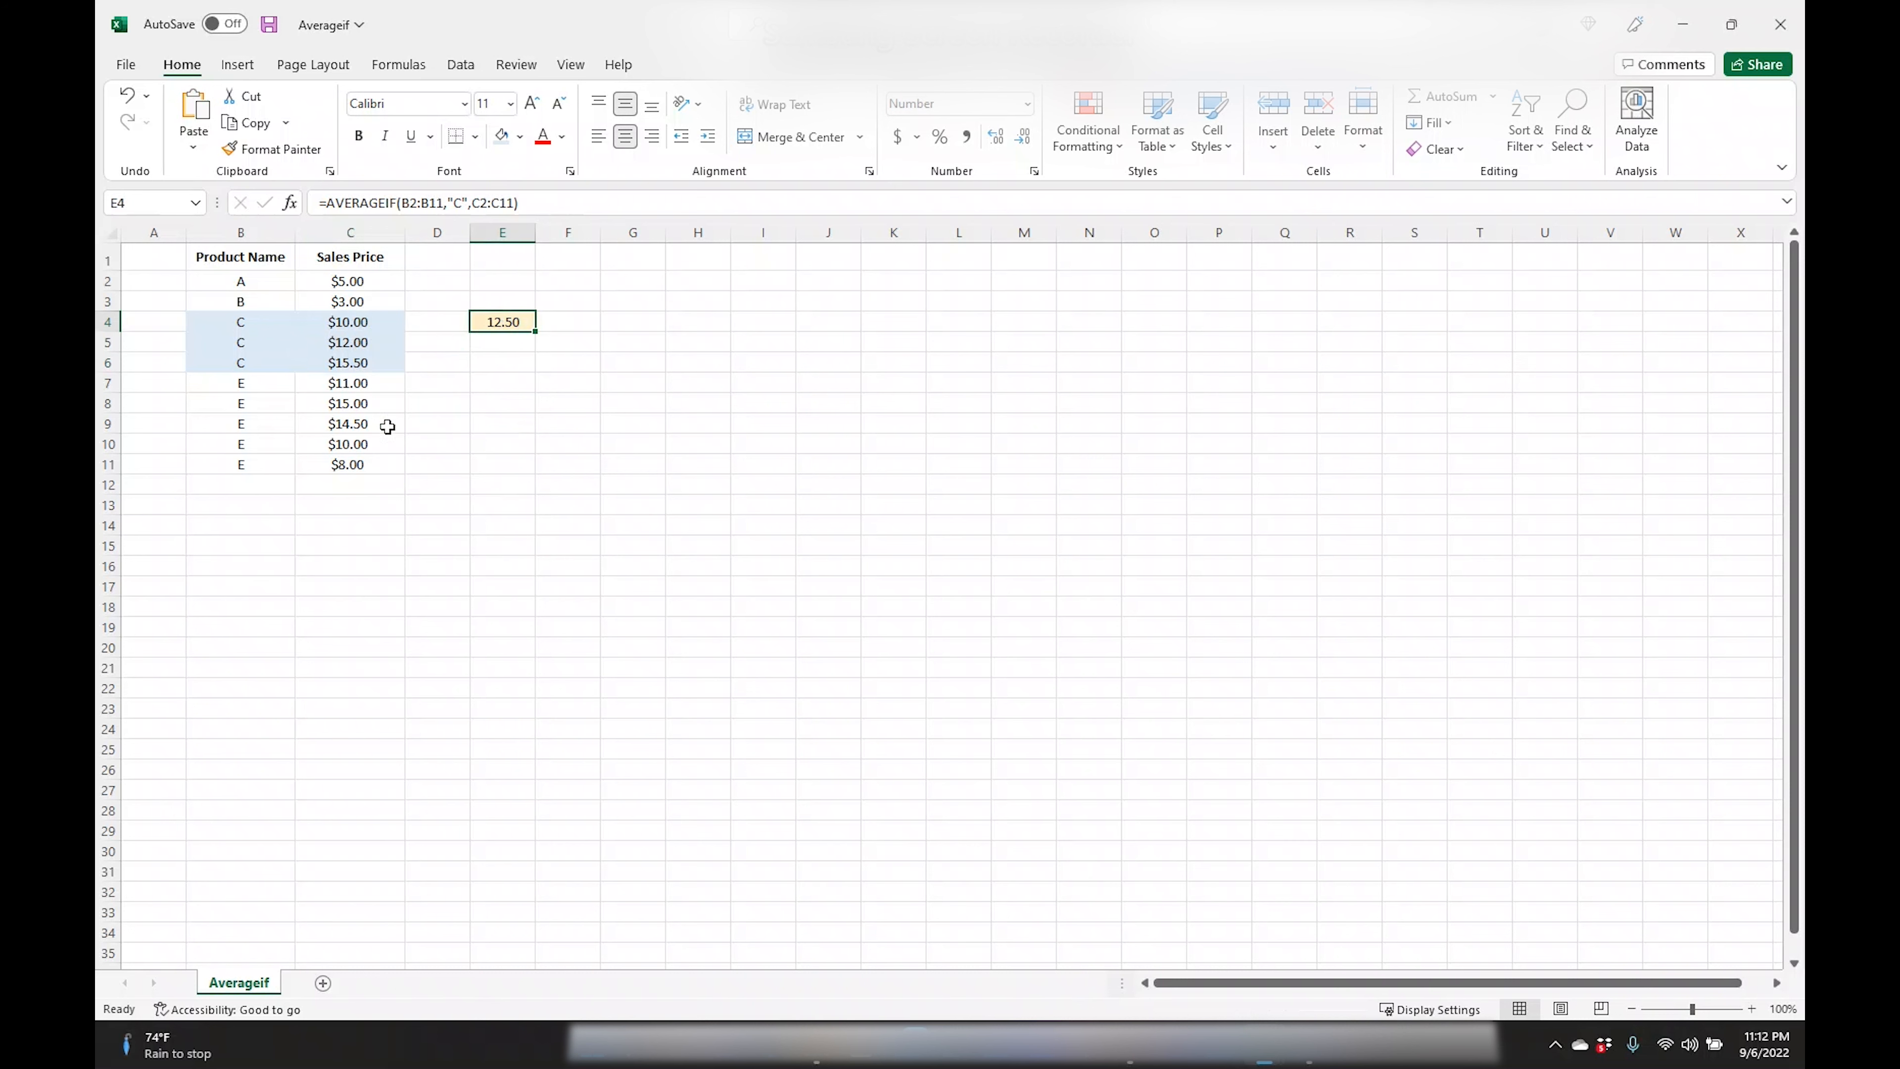
- Change the criterion in E4's AVERAGEIF formula to "e" to average the product E prices
{"action": "left_click_drag", "start_coordinate": [261, 383], "coordinate": [338, 466]}
{"action": "left_click", "coordinate": [494, 322]}
{"action": "left_click", "coordinate": [465, 202]}
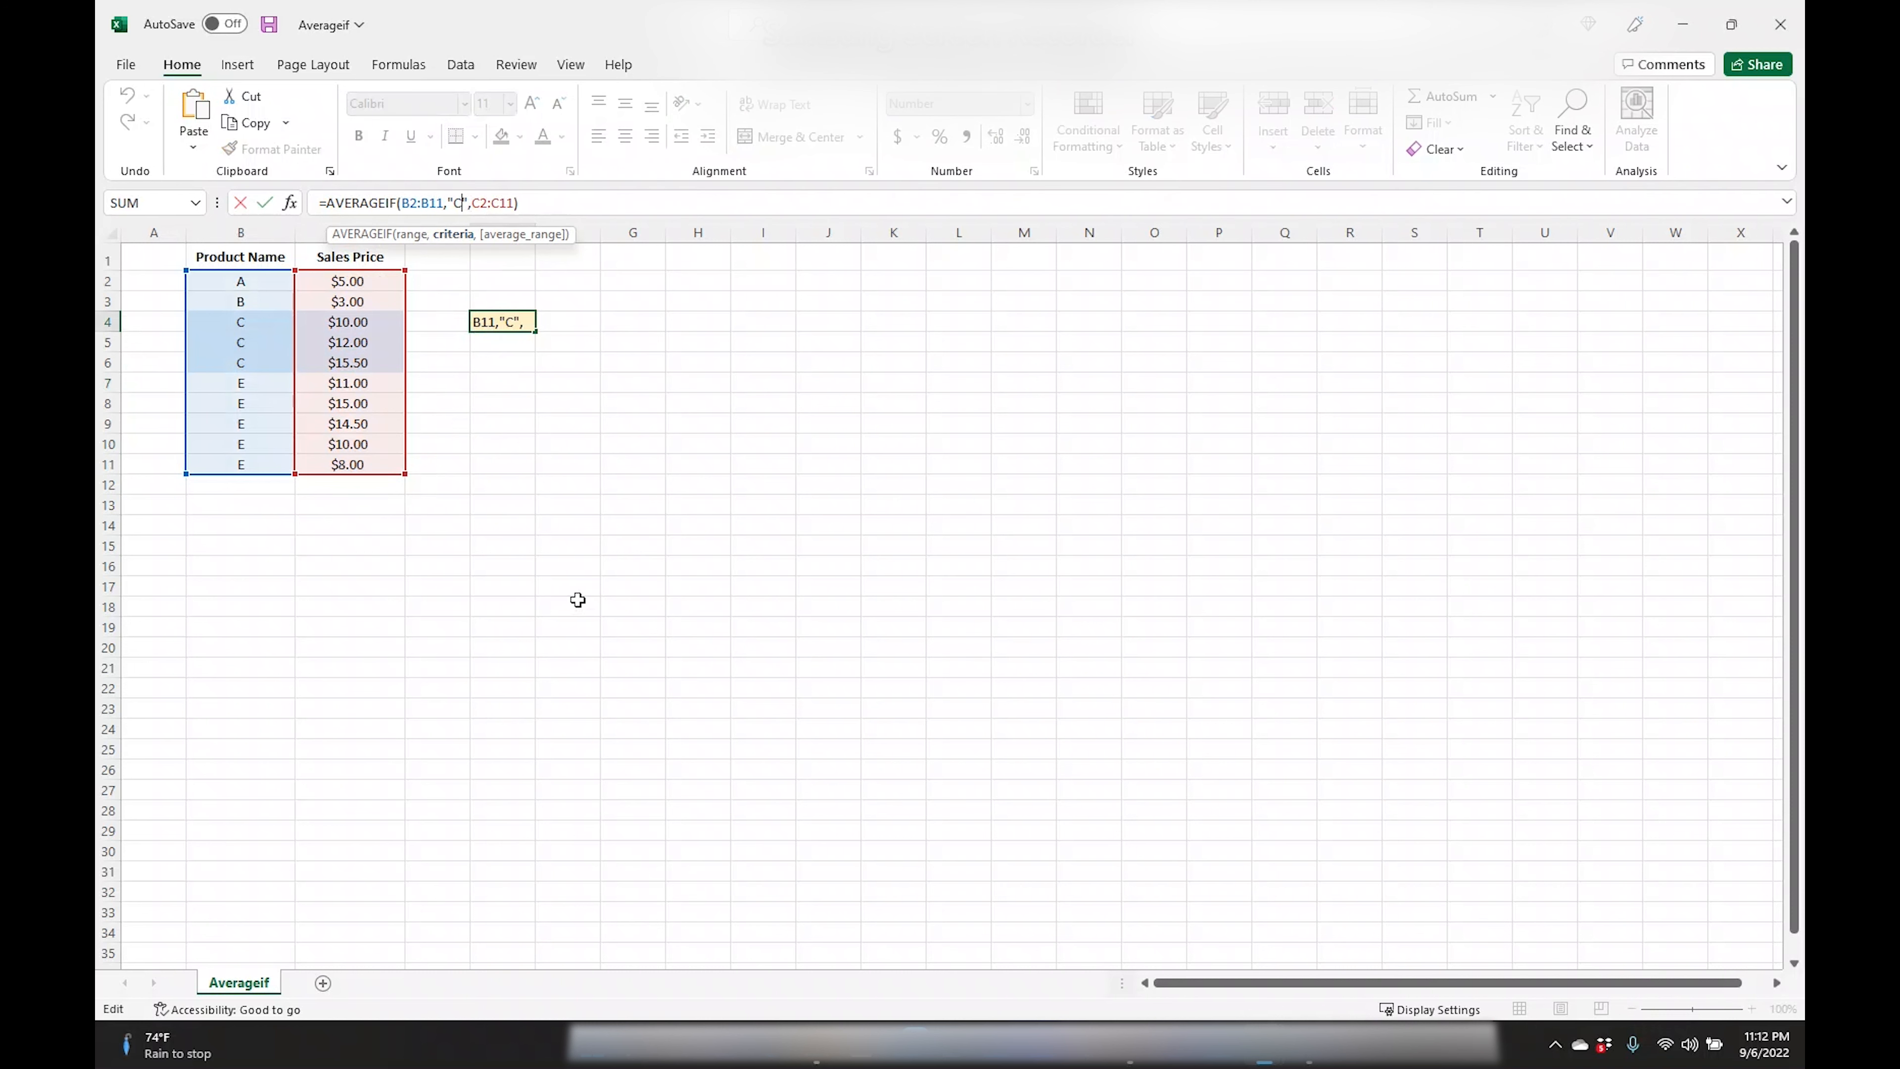
{"action": "key", "text": "BackSpace"}
{"action": "type", "text": "E"}
{"action": "key", "text": "Return"}
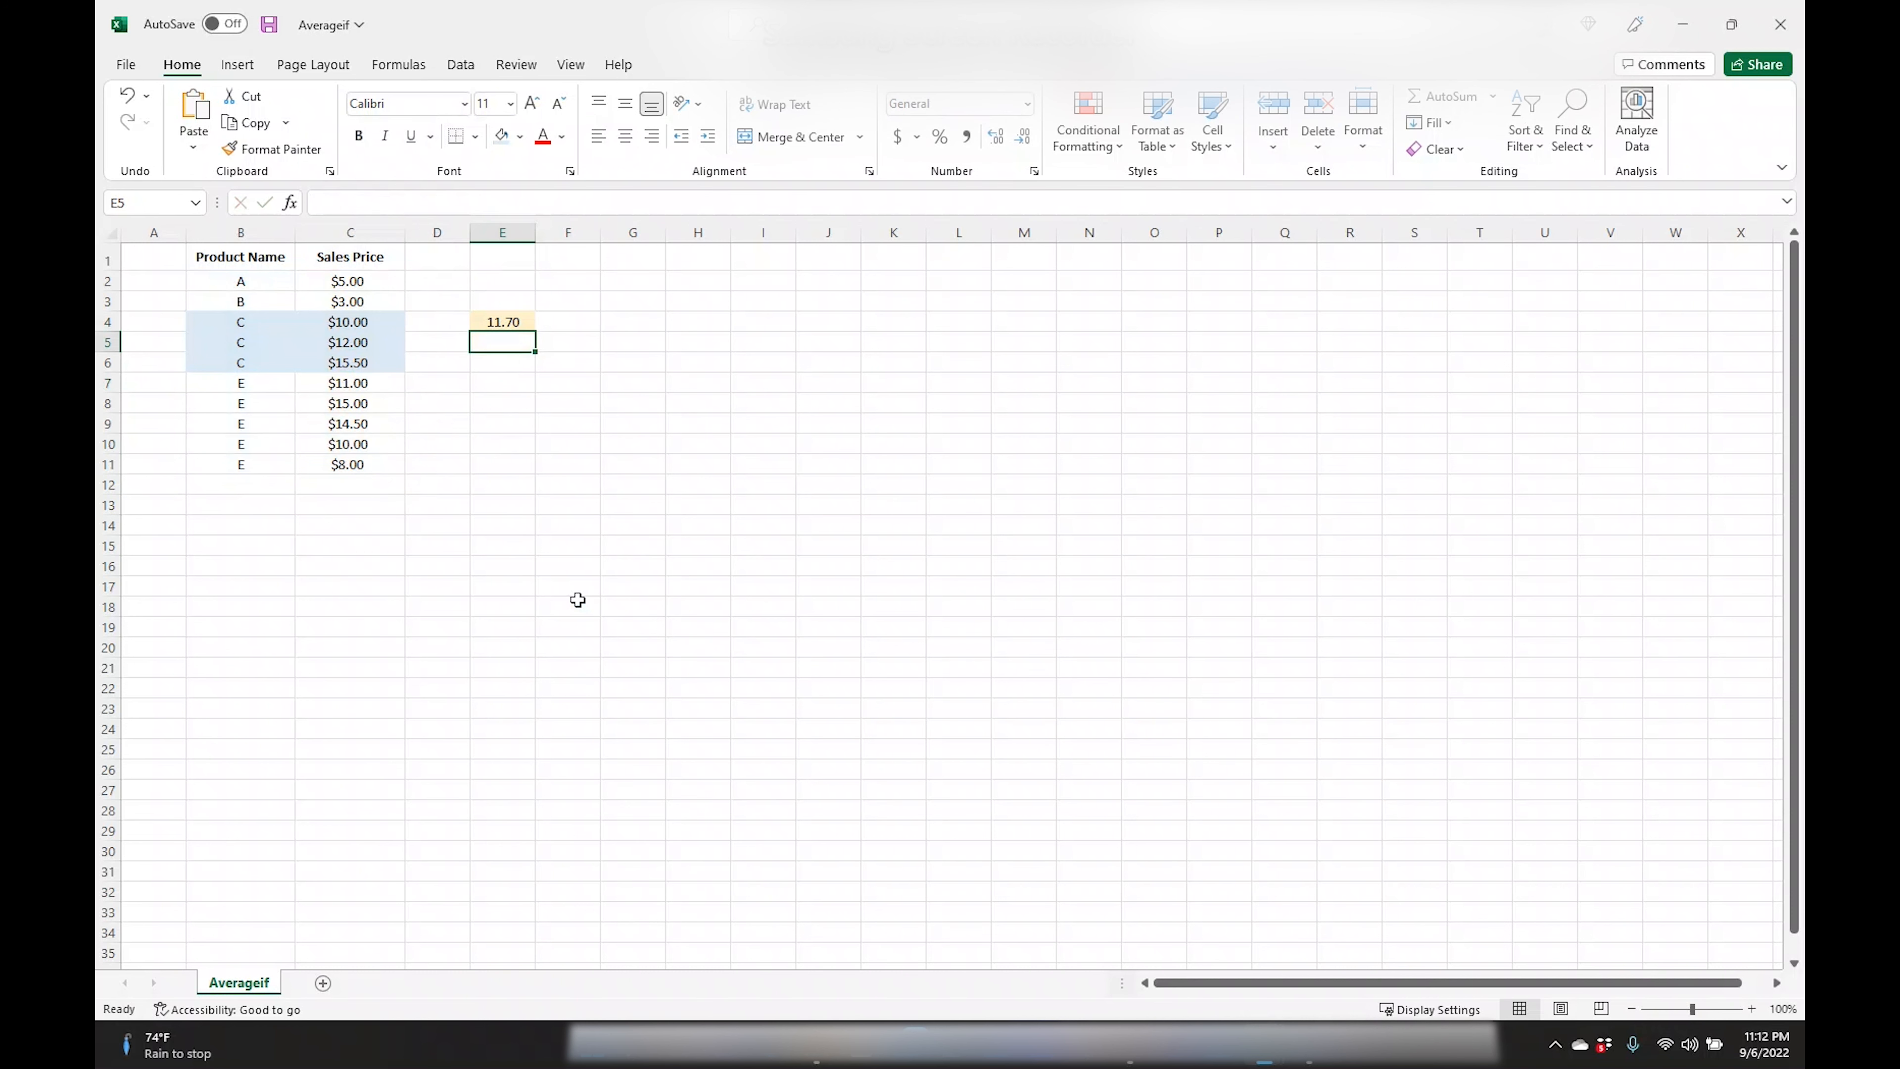
- Compare the AVERAGEIF result in E4 with the average of the product E prices in C7:C11
{"action": "left_click", "coordinate": [502, 326]}
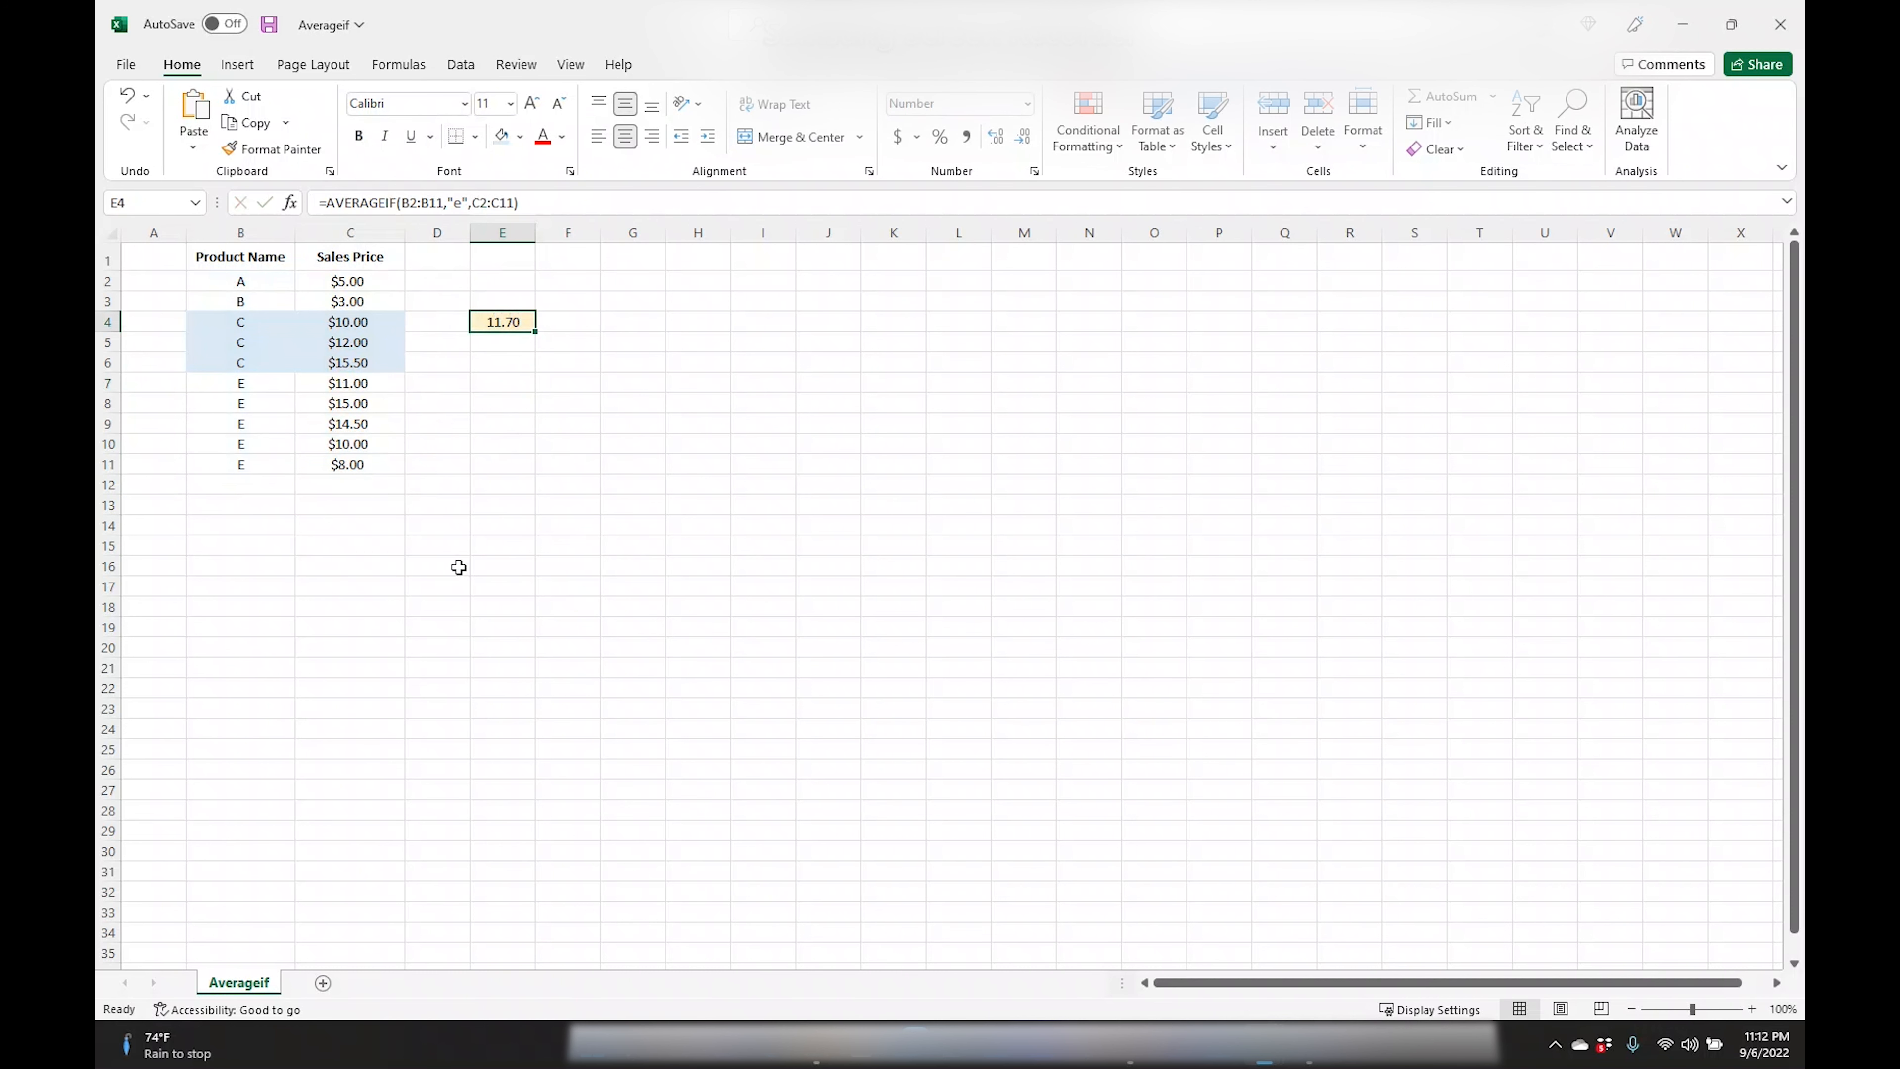
{"action": "left_click_drag", "start_coordinate": [342, 388], "coordinate": [345, 464]}
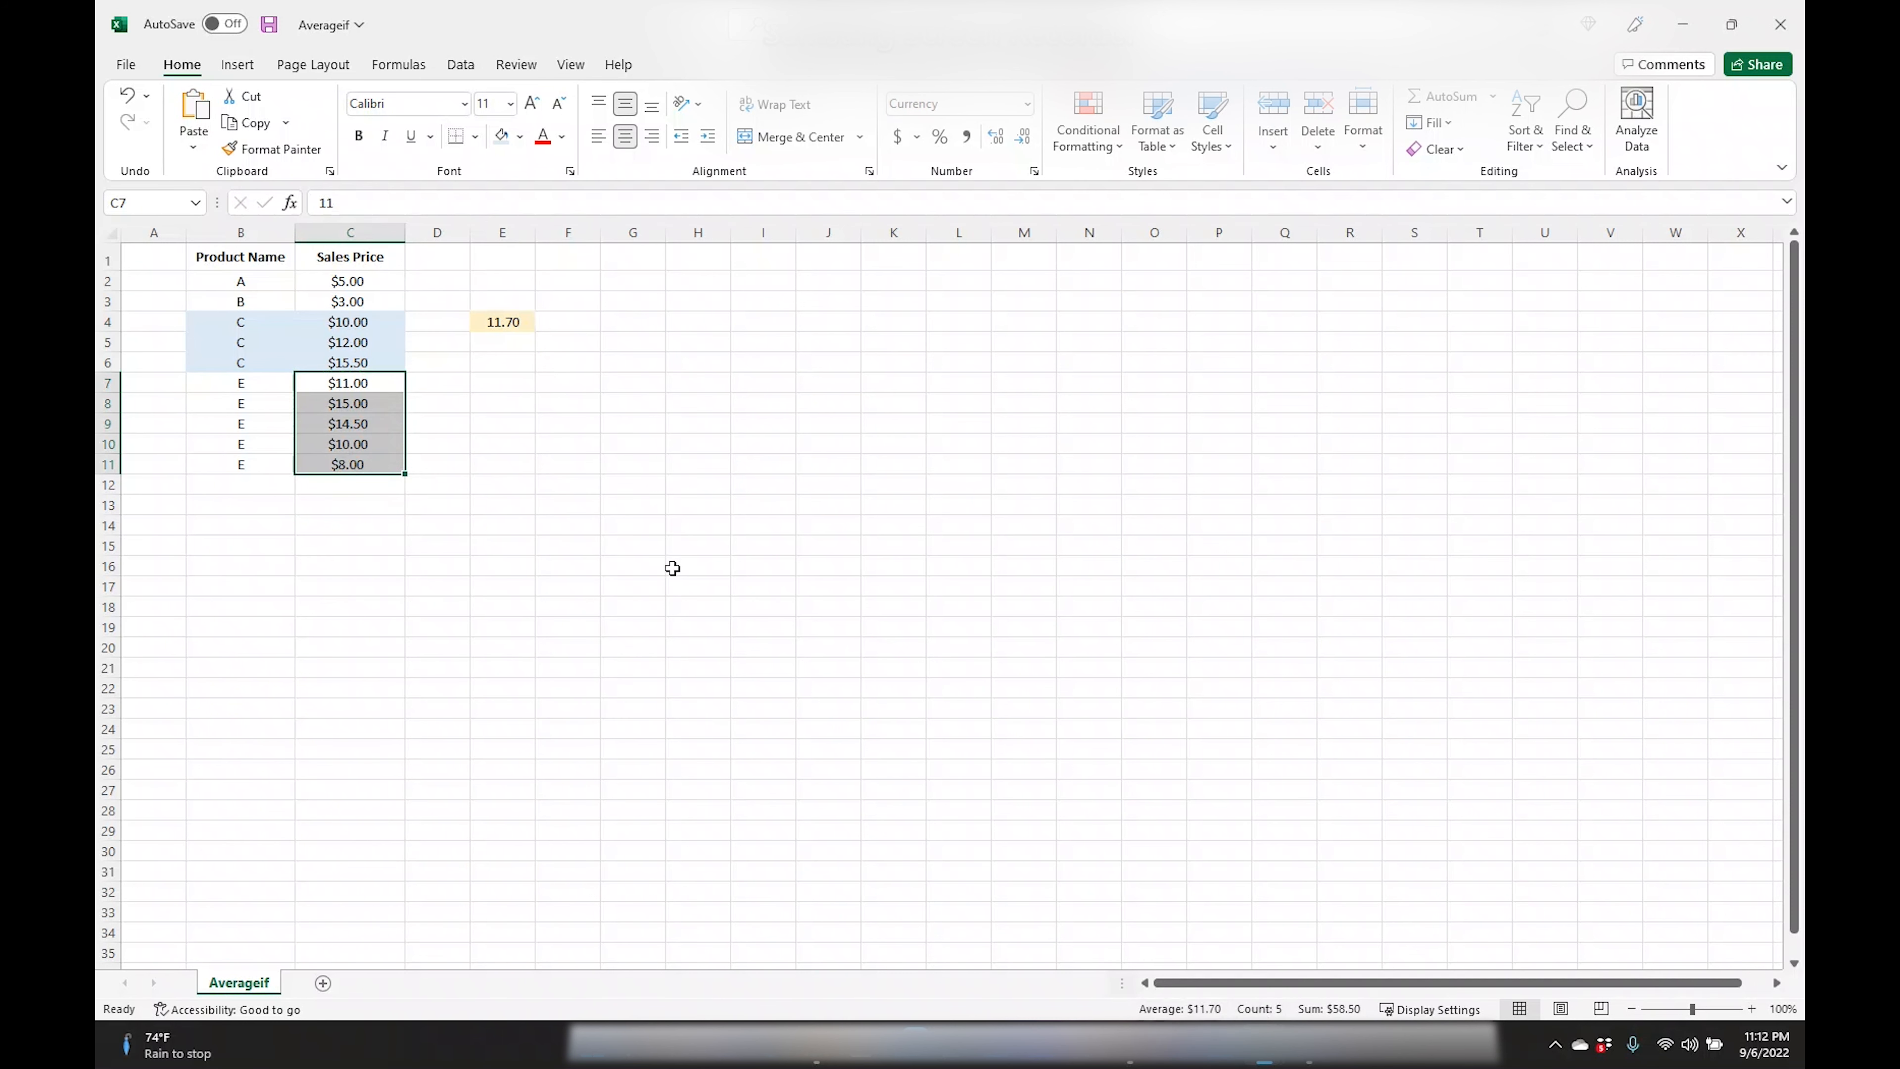
{"action": "left_click", "coordinate": [501, 320]}
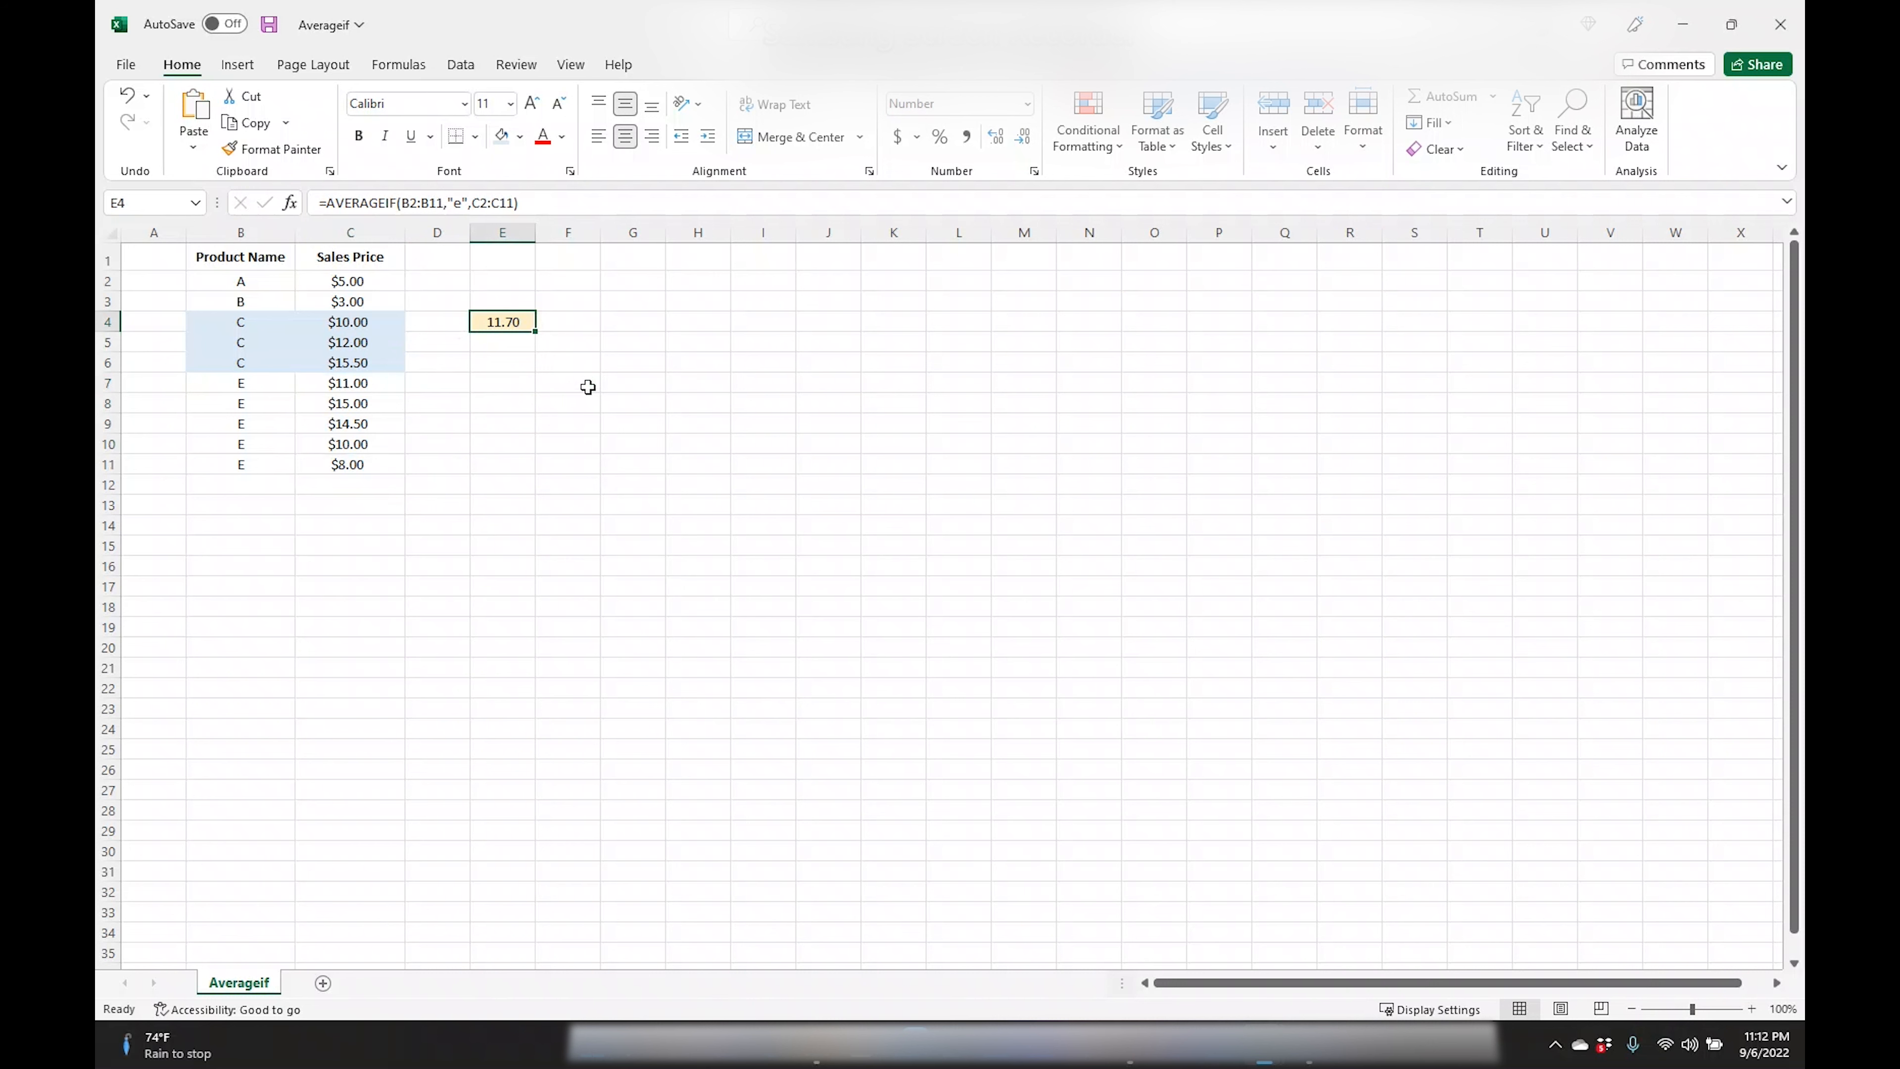
{"action": "left_click", "coordinate": [620, 320]}
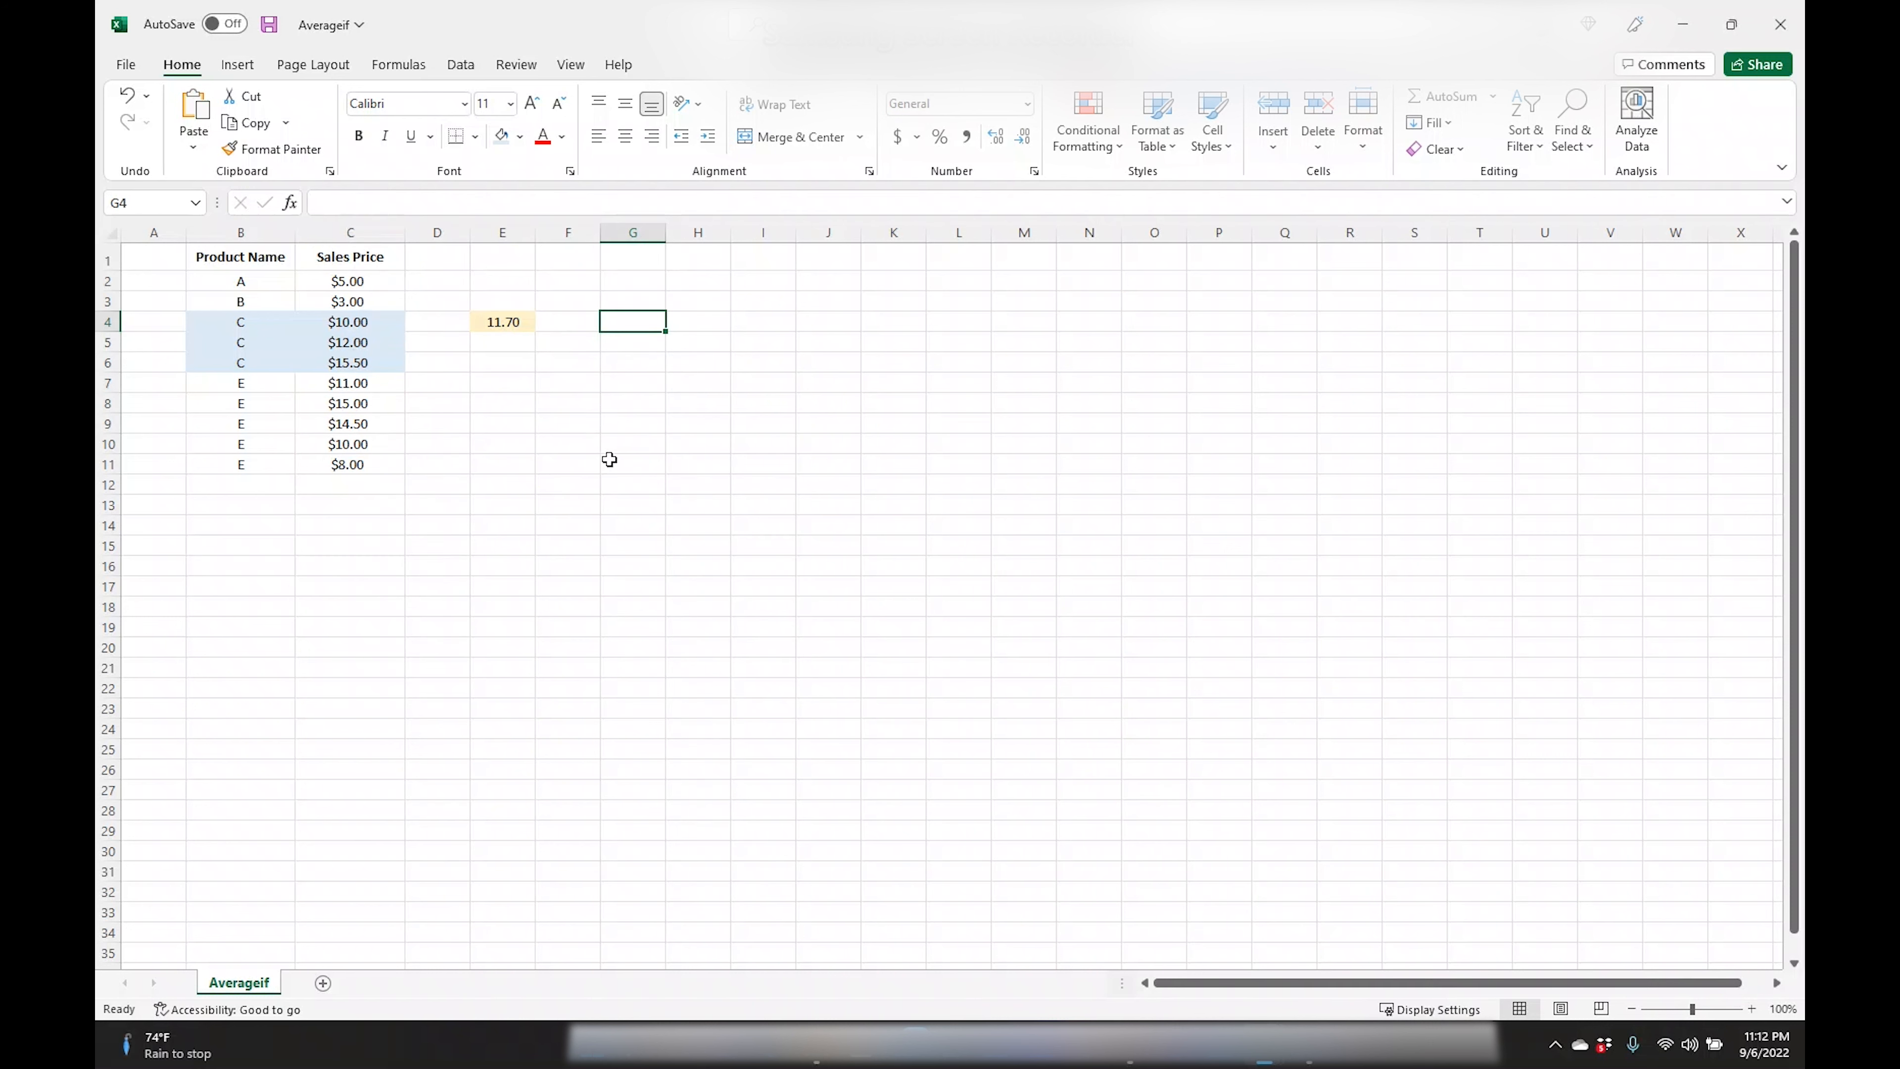
{"action": "left_click", "coordinate": [496, 320]}
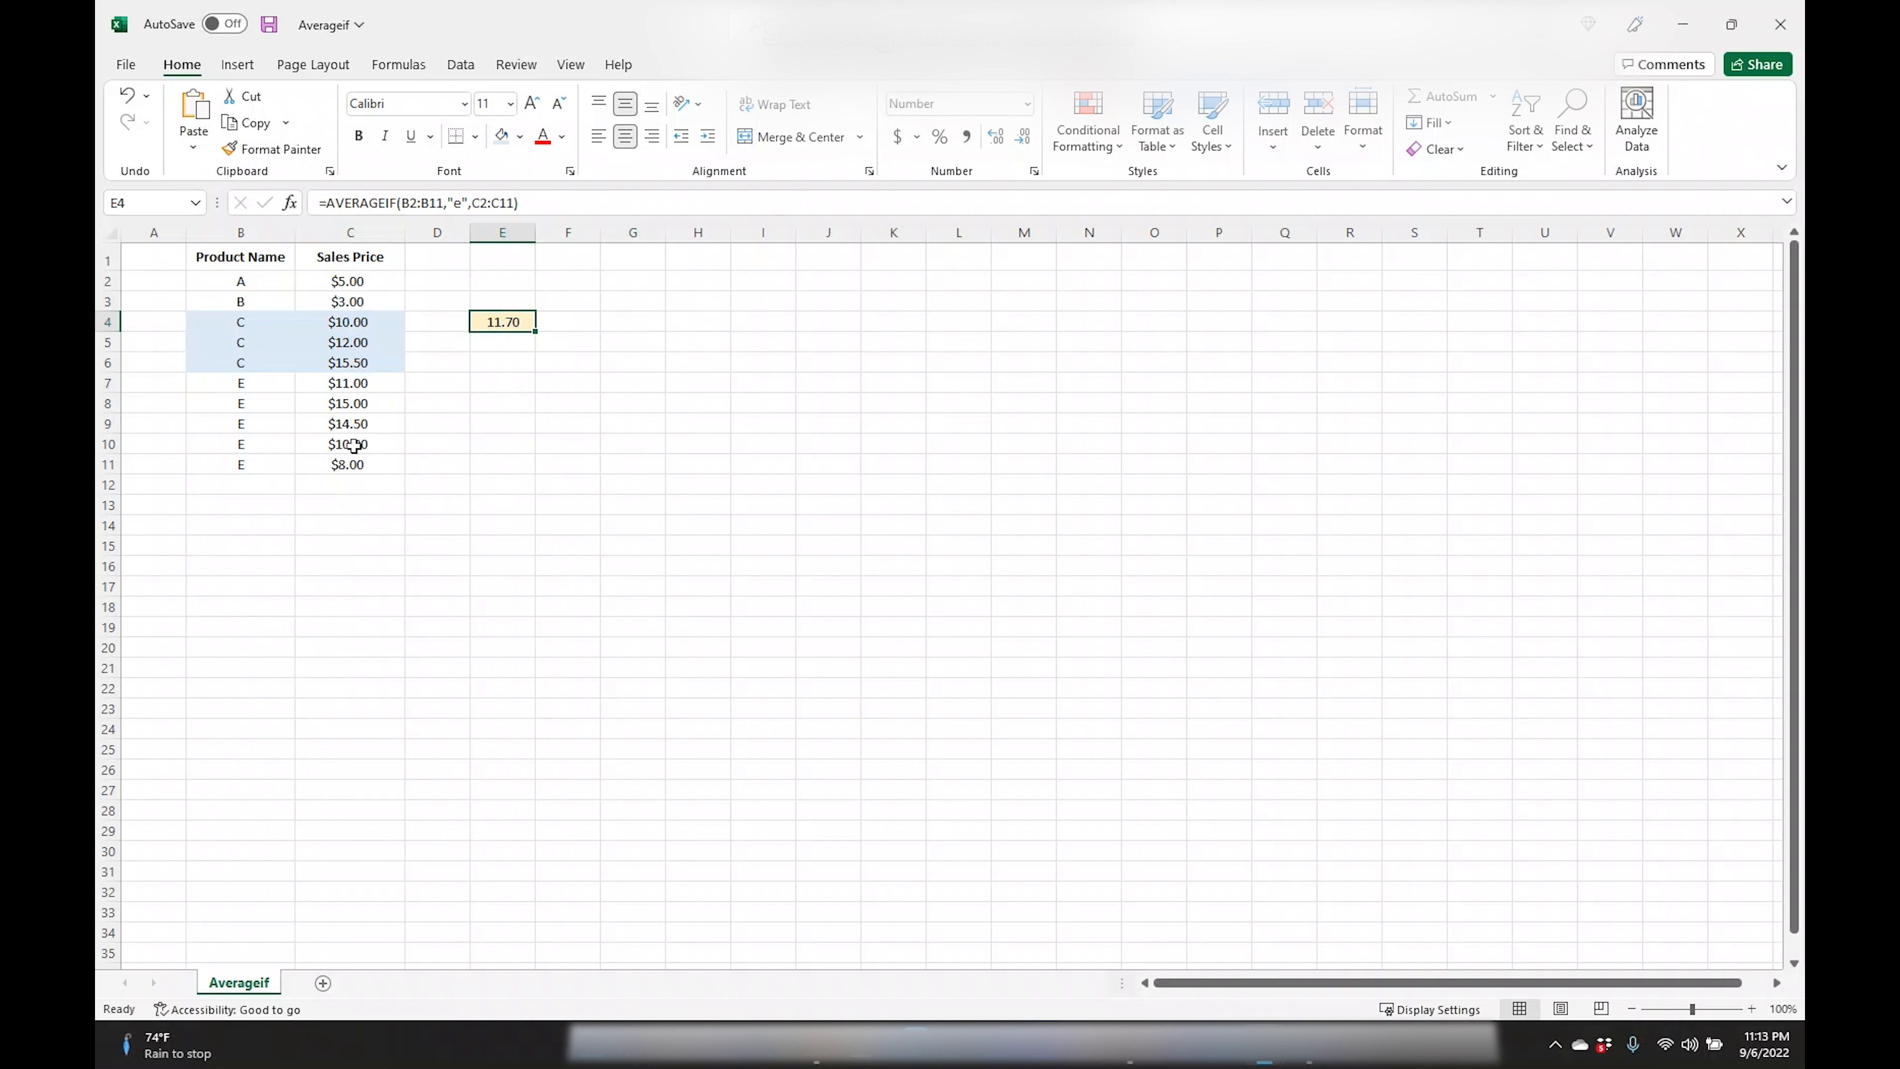
{"action": "left_click_drag", "start_coordinate": [247, 323], "coordinate": [264, 457]}
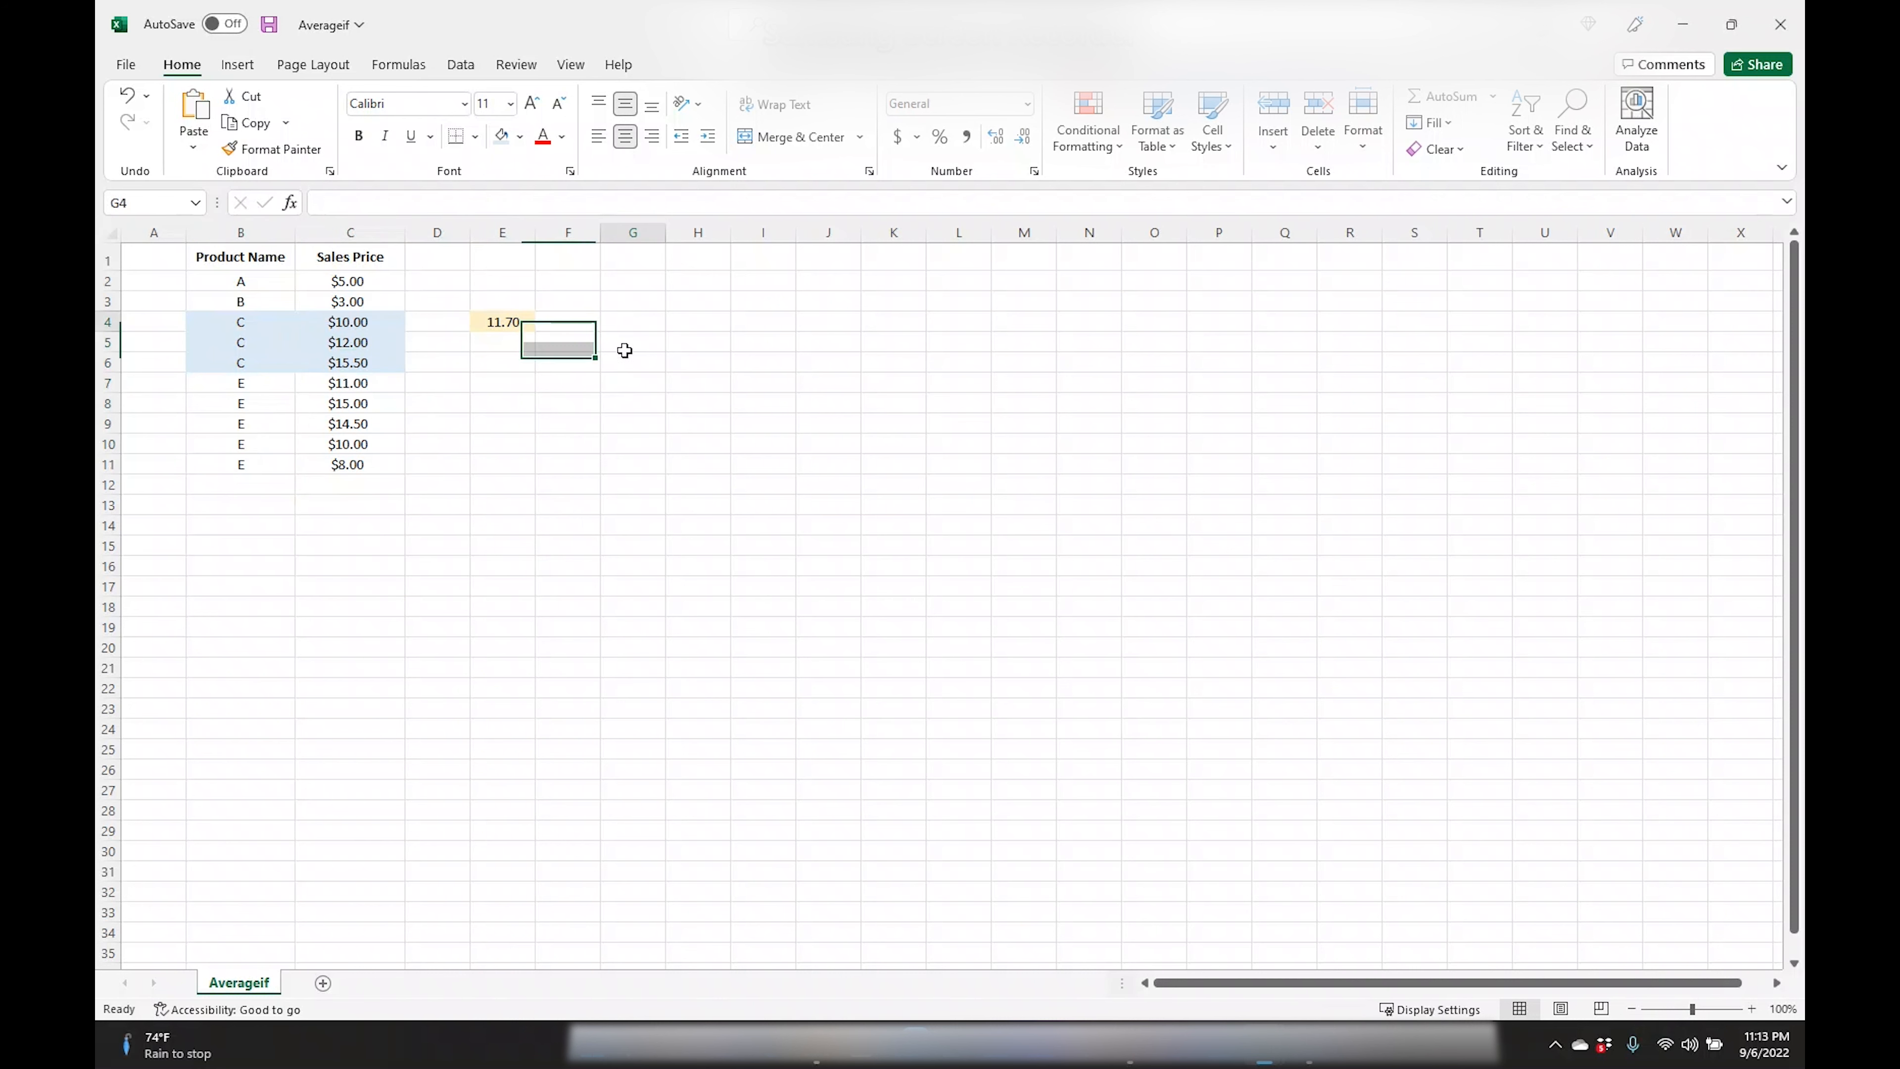
- Enter =AVERAGEIF(C7:C11,">10",C7:C11) in G4 to average the product E prices greater than 10
{"action": "left_click", "coordinate": [618, 323]}
{"action": "type", "text": "=averag"}
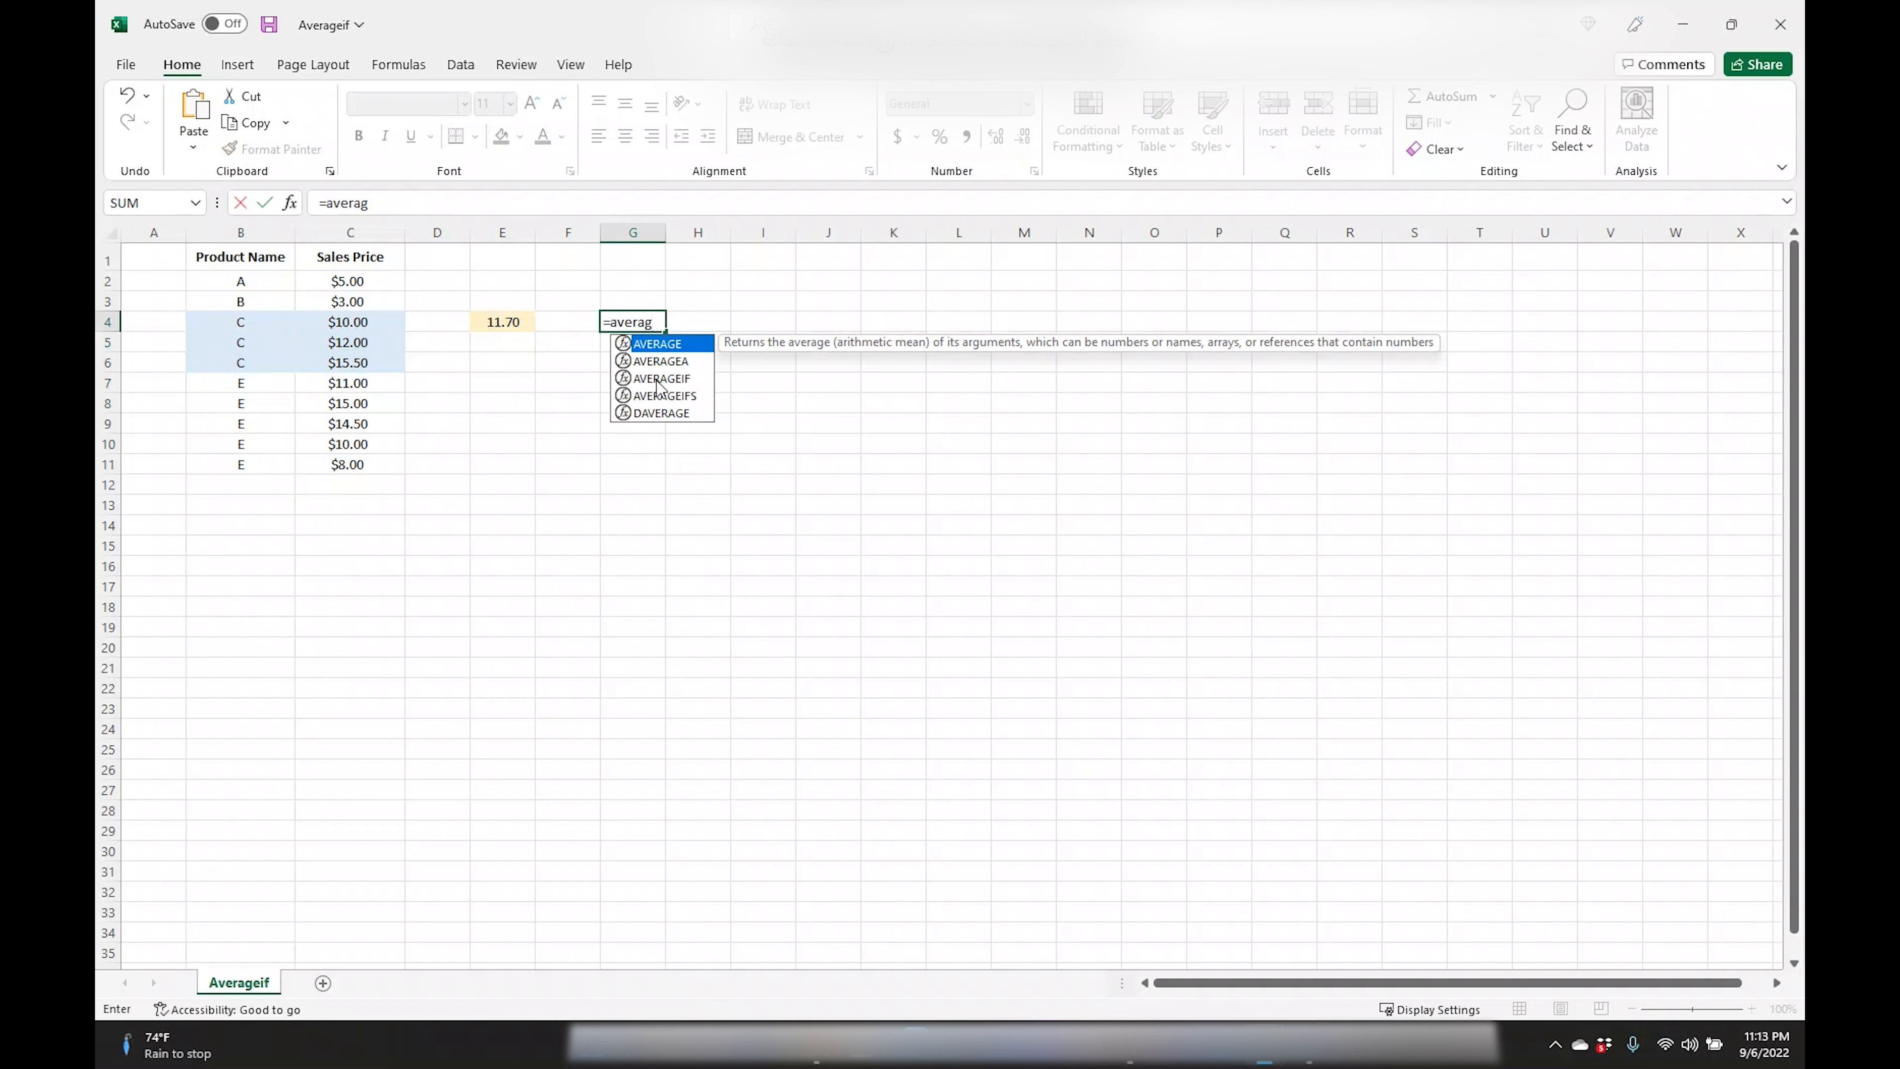
{"action": "double_click", "coordinate": [661, 378]}
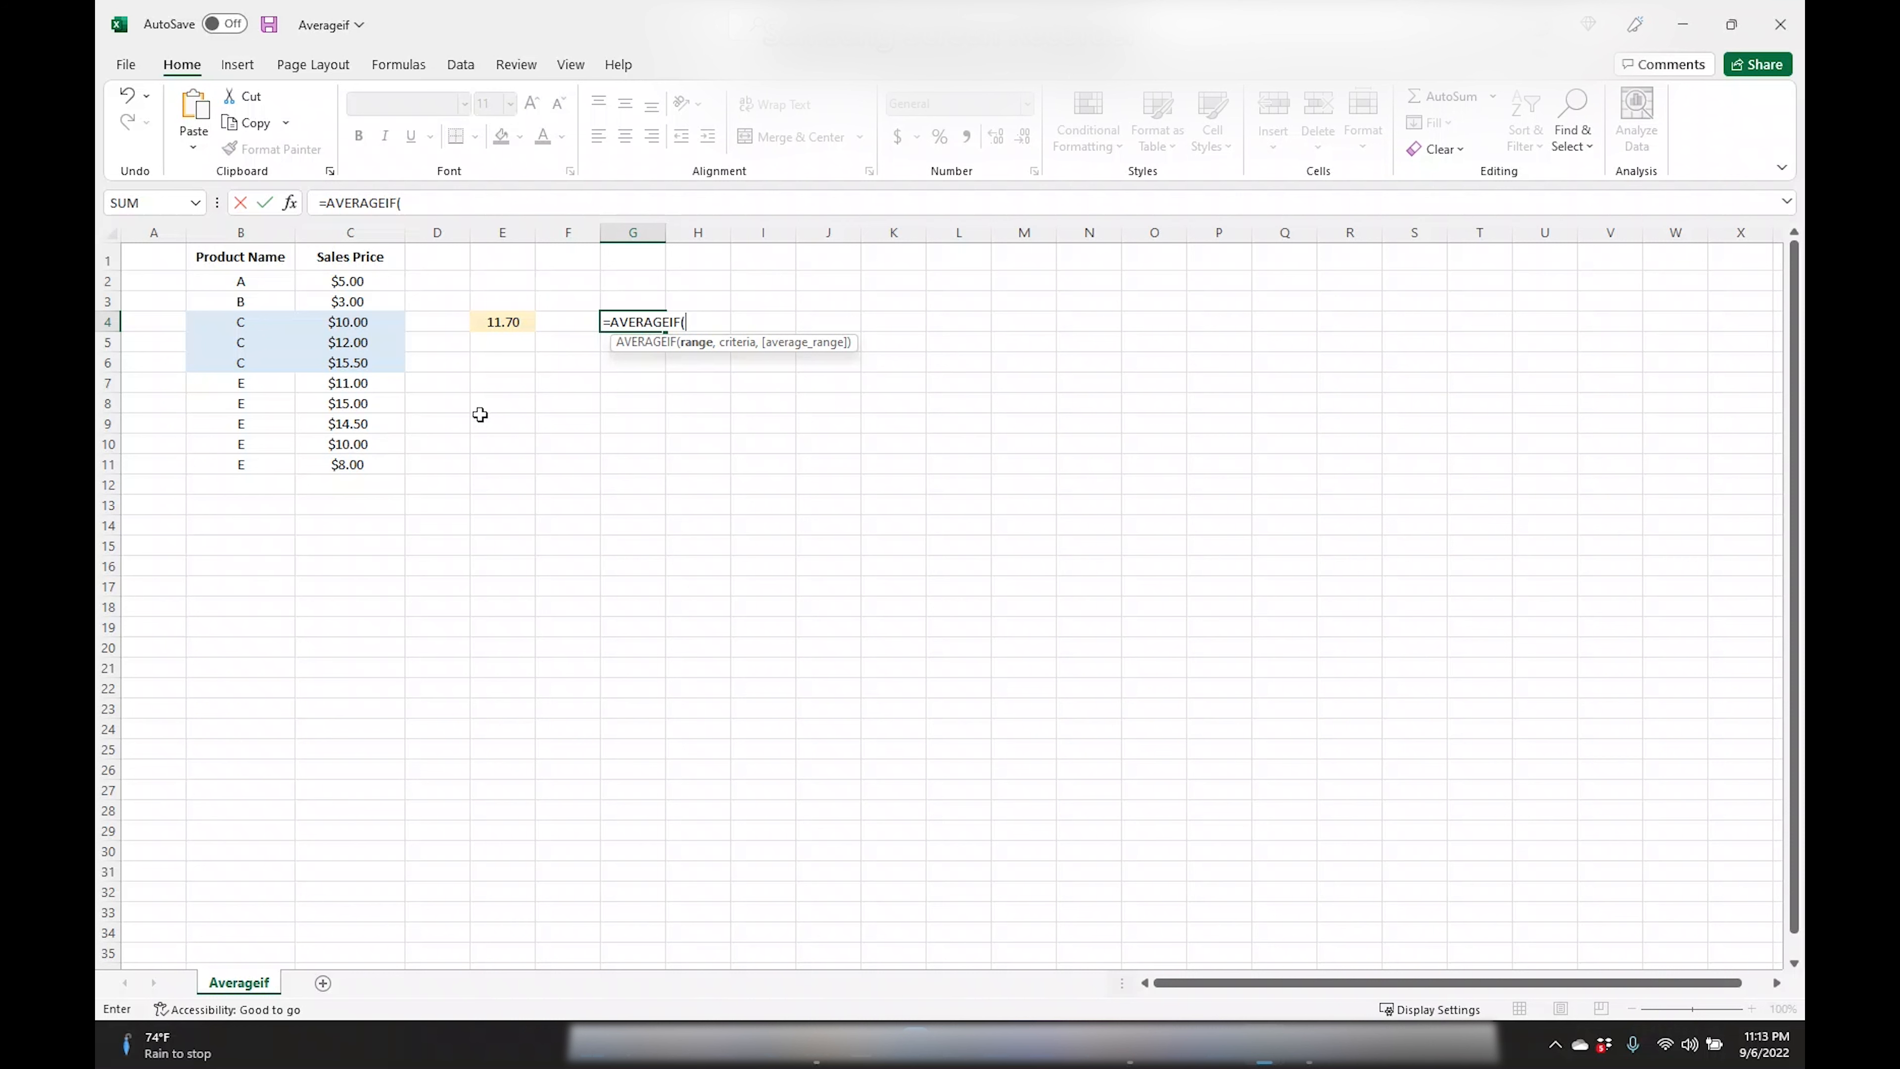
{"action": "left_click_drag", "start_coordinate": [354, 391], "coordinate": [359, 462]}
{"action": "type", "text": ",\">10"}
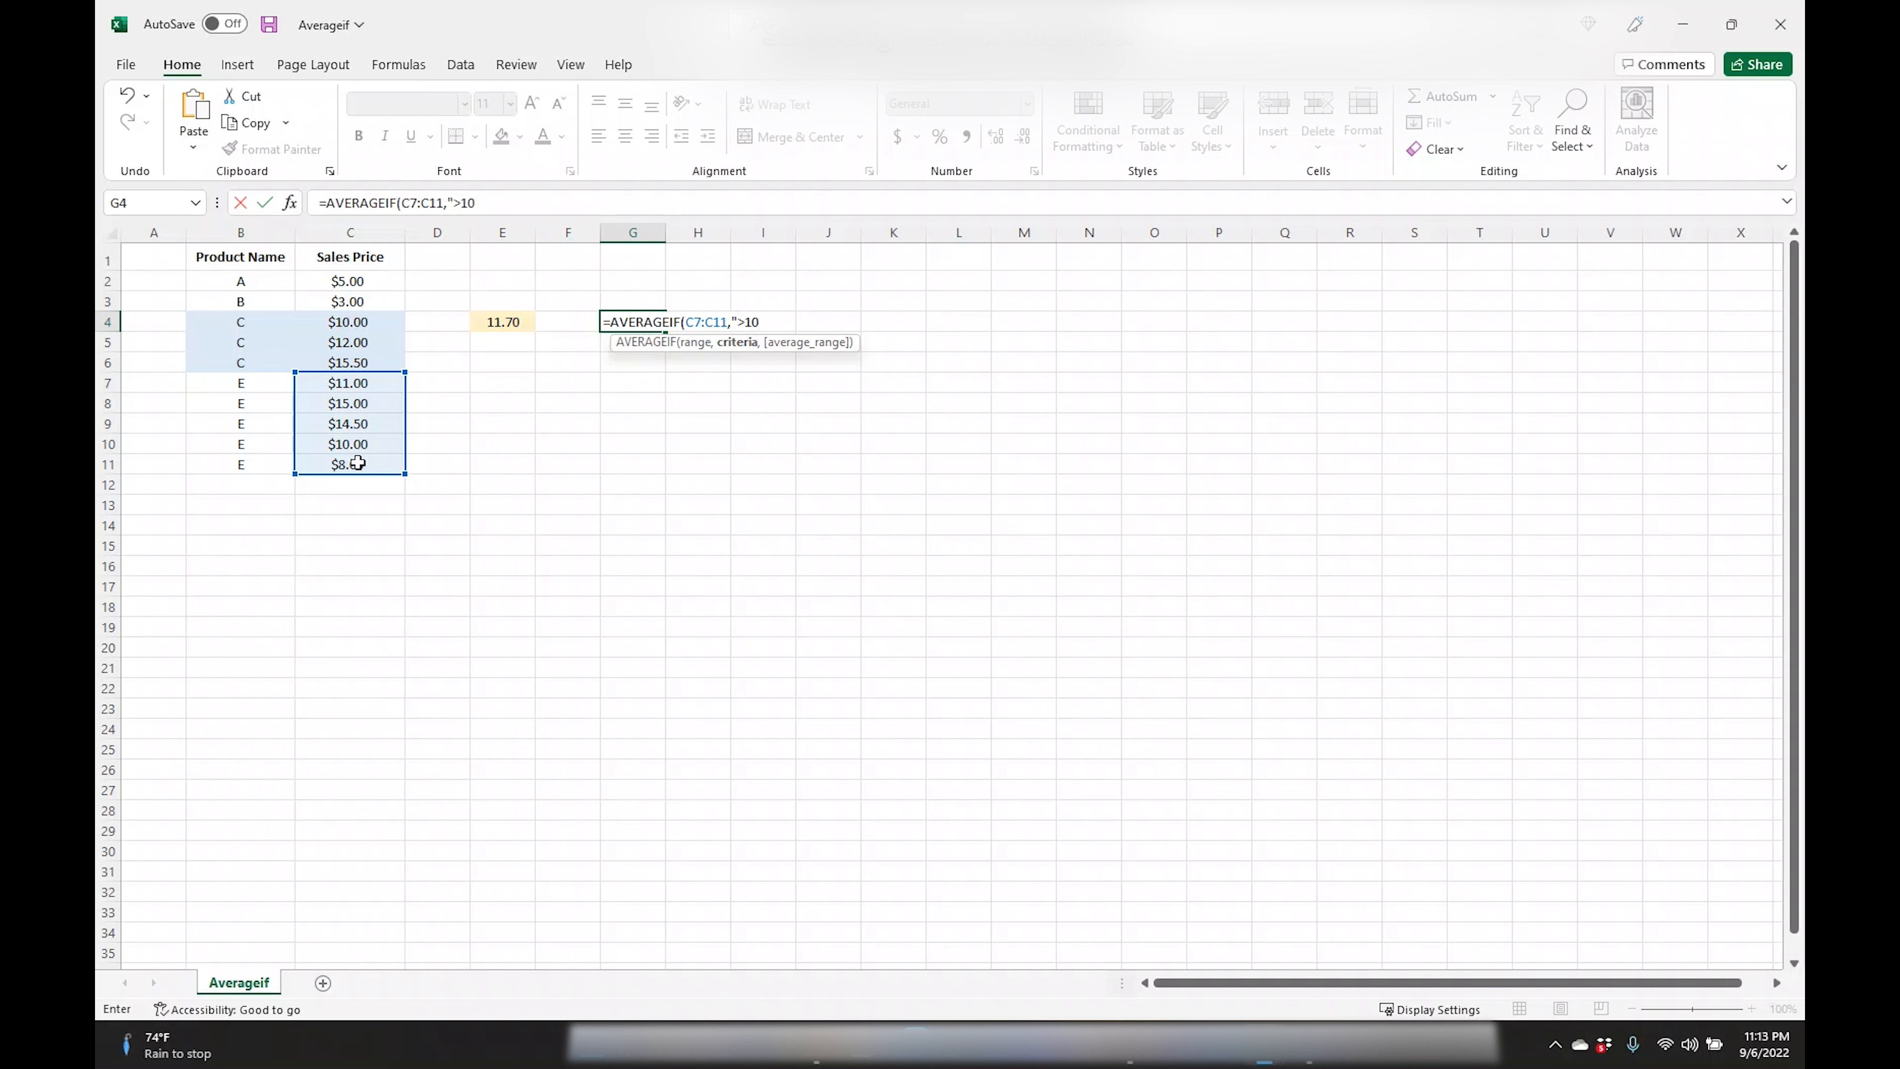
{"action": "type", "text": ","}
{"action": "left_click_drag", "start_coordinate": [352, 382], "coordinate": [363, 461]}
{"action": "type", "text": ")"}
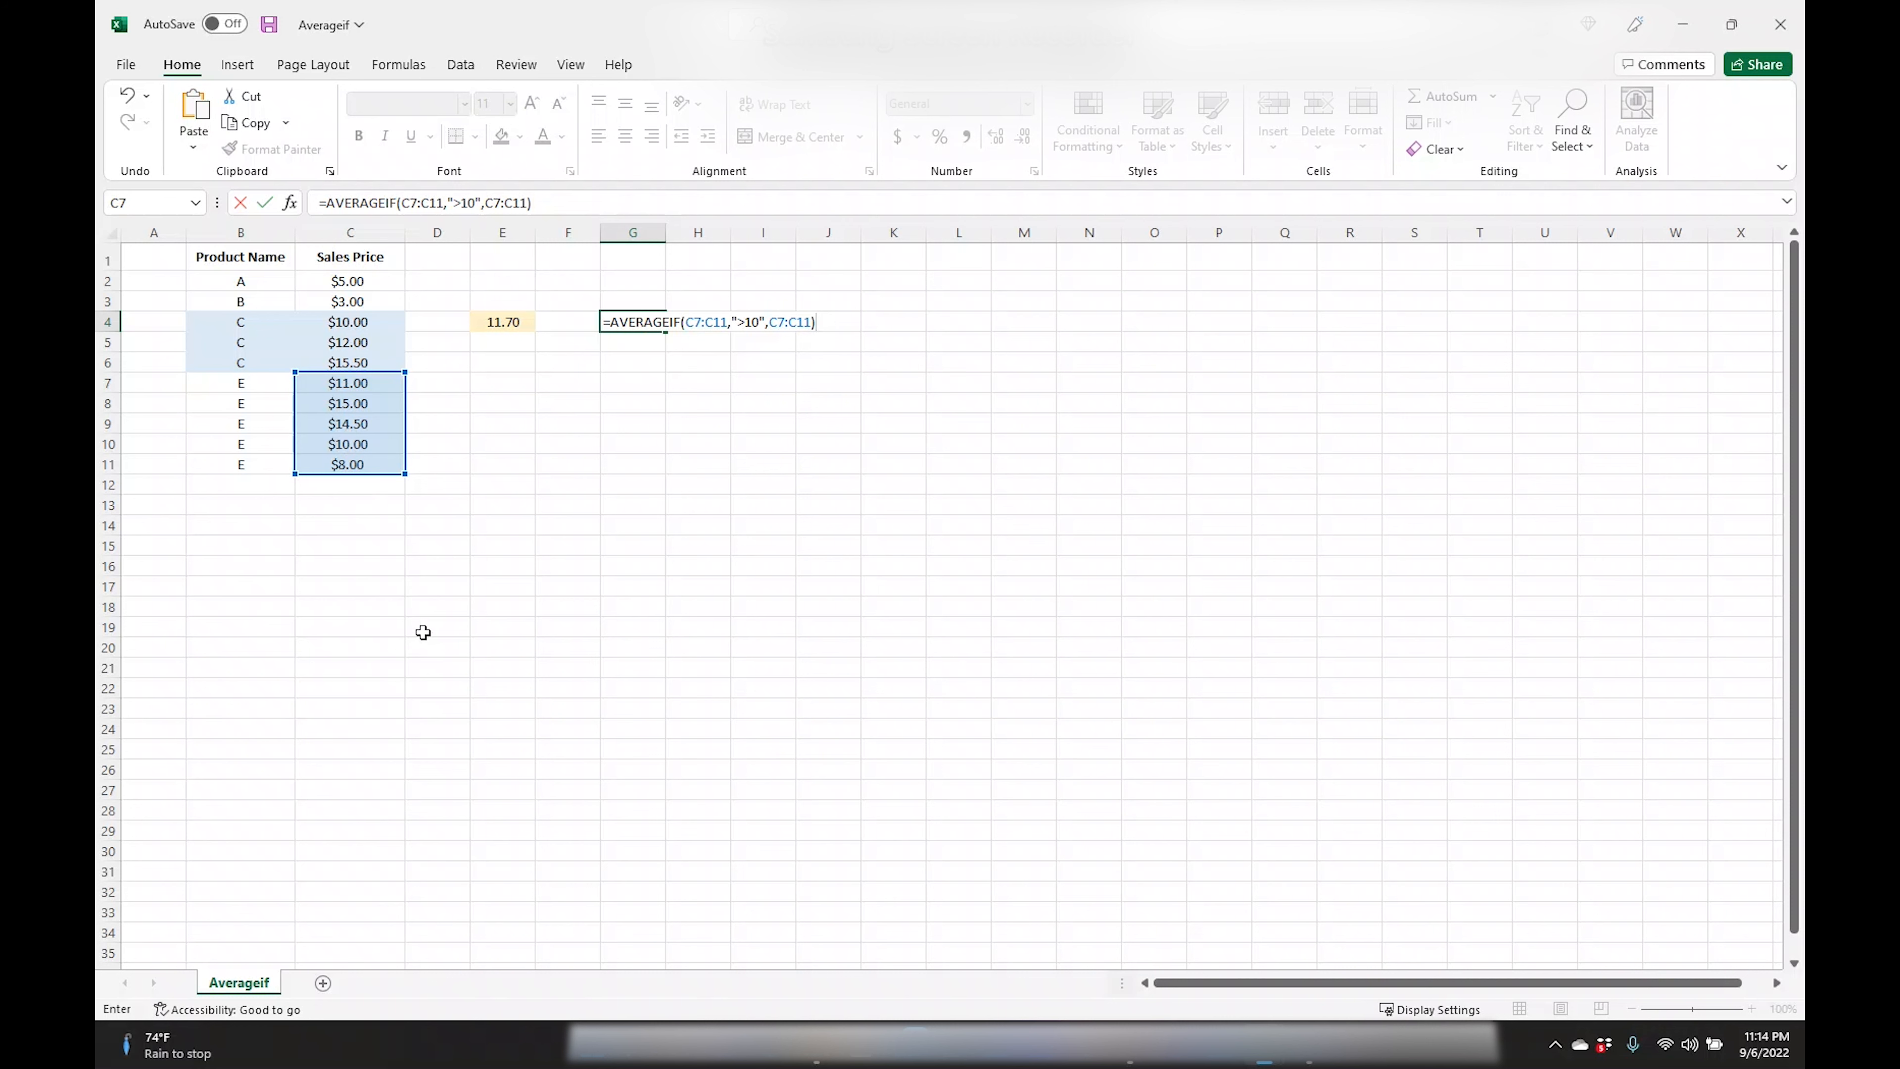
{"action": "key", "text": "ctrl+Return"}
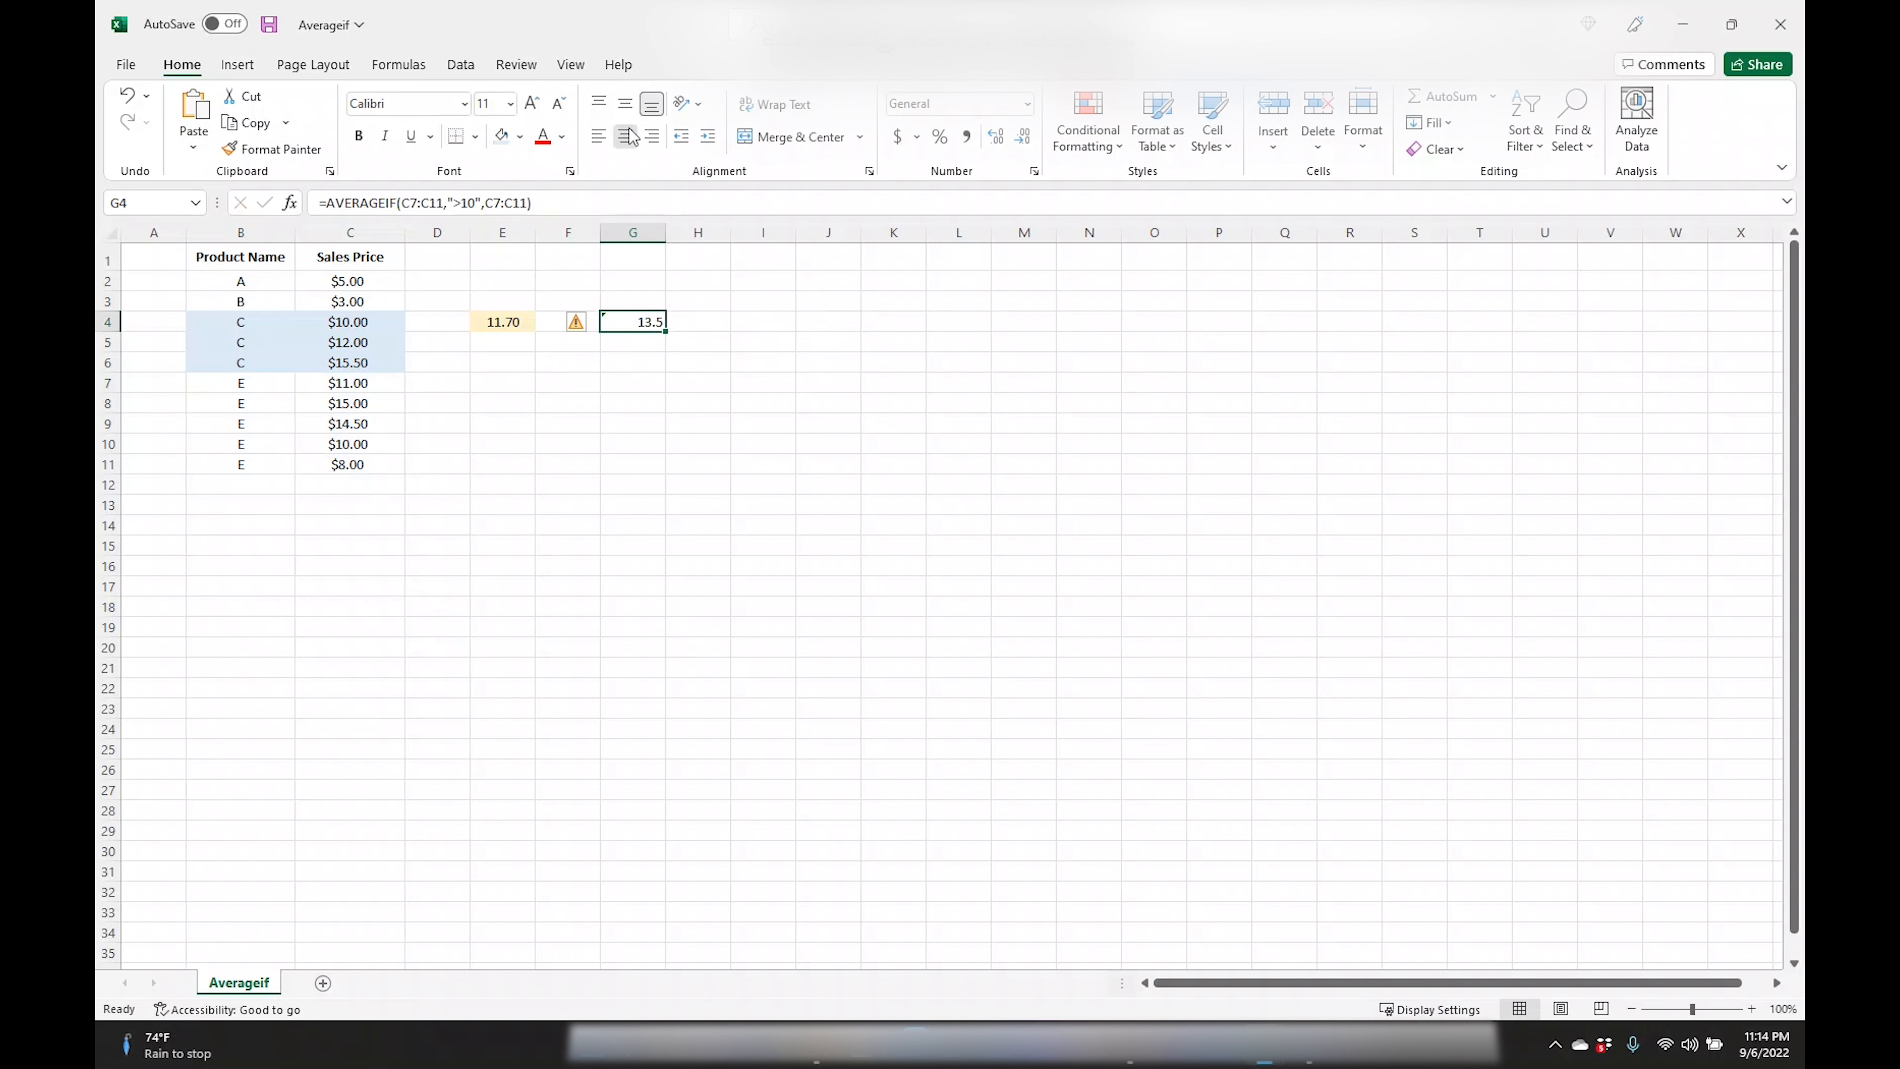
- Review E4's formula and average all product E prices, and compare the average of C7:C9 with G4
{"action": "left_click", "coordinate": [497, 321]}
{"action": "left_click", "coordinate": [457, 204]}
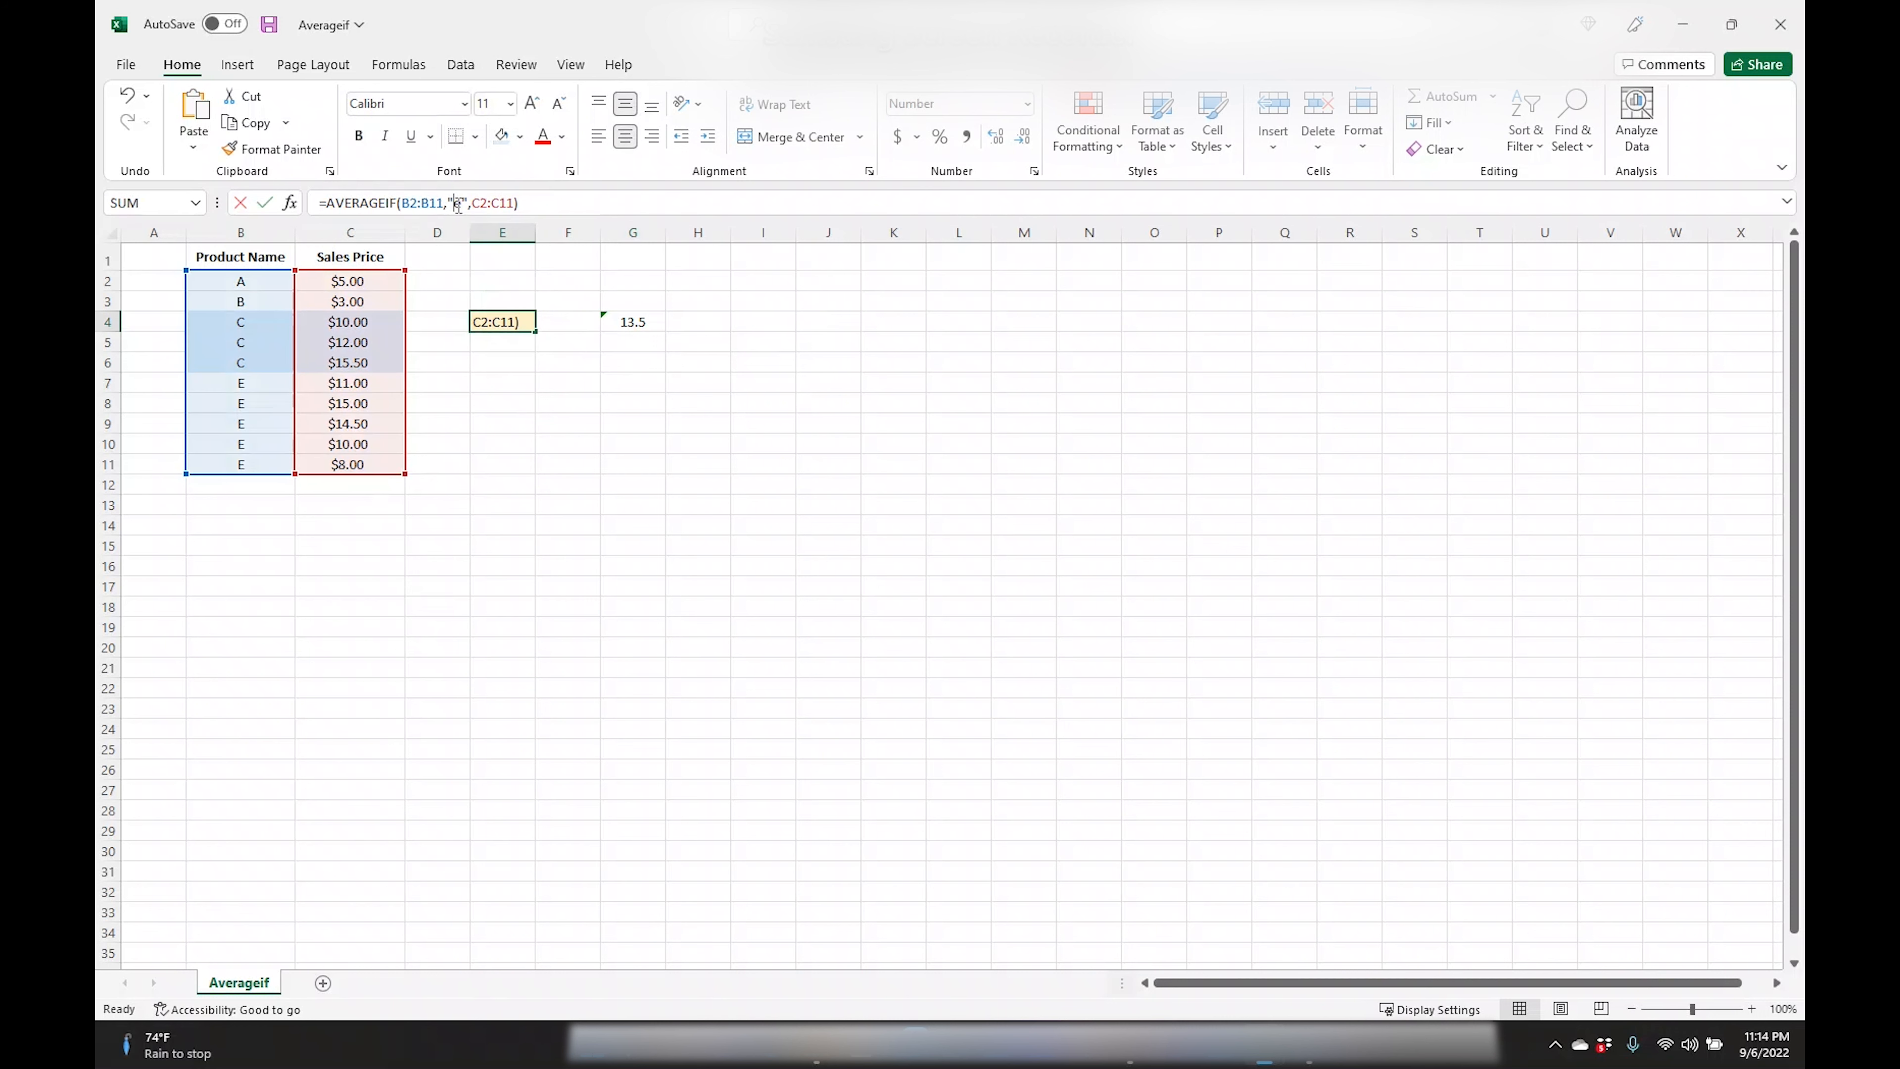
{"action": "key", "text": "Escape"}
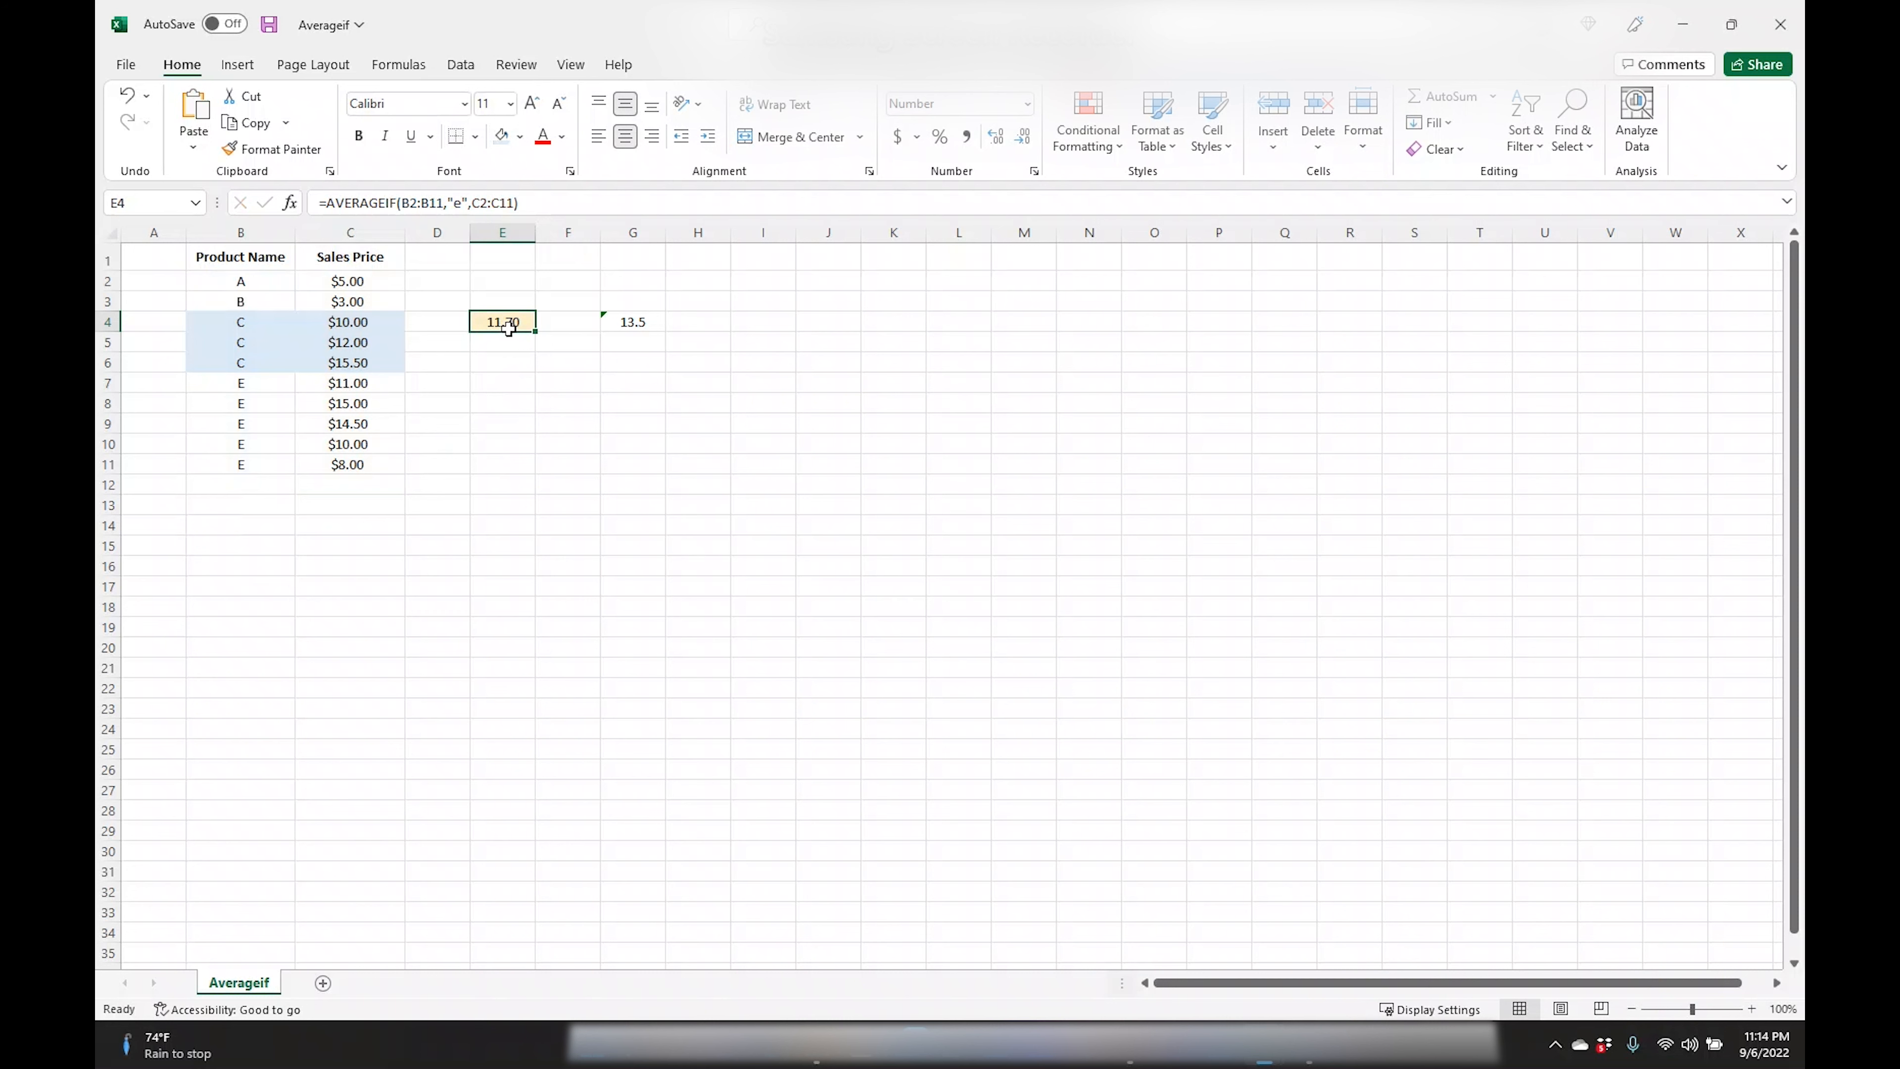
{"action": "left_click_drag", "start_coordinate": [369, 386], "coordinate": [365, 464]}
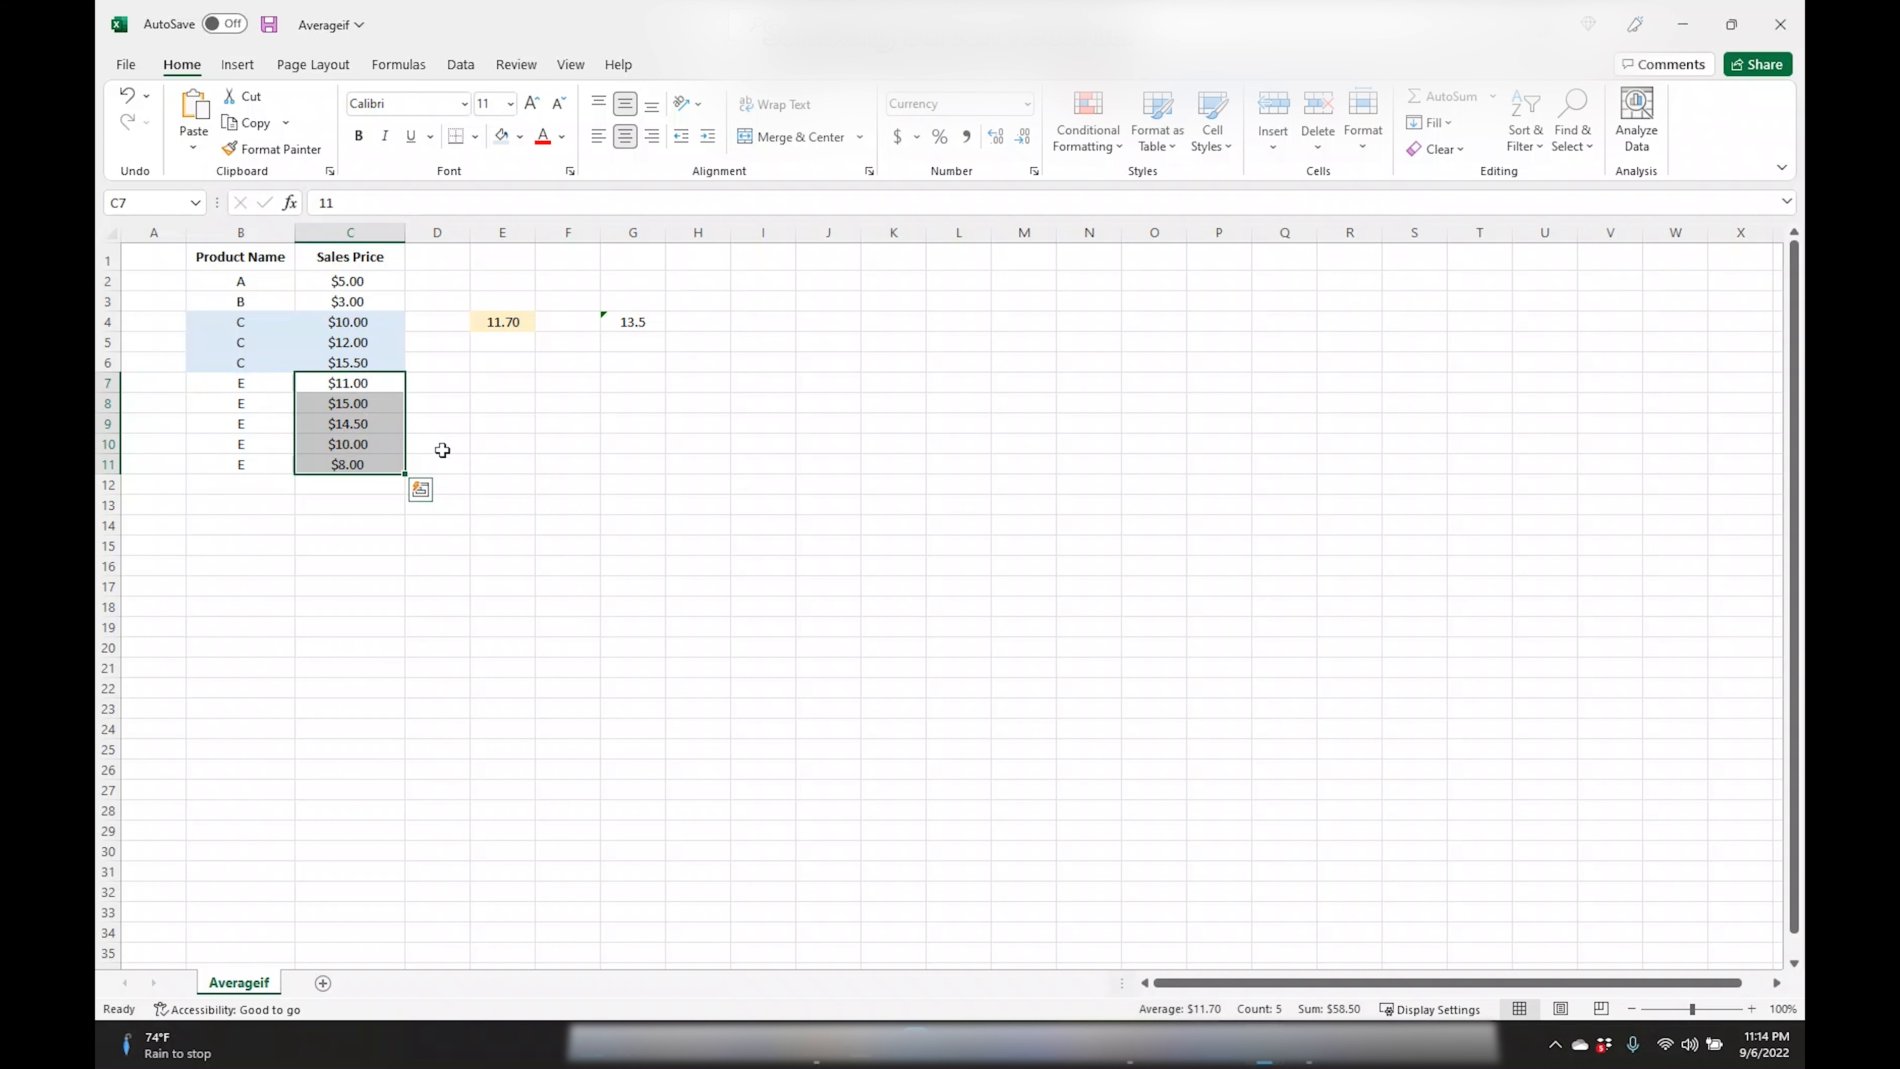
{"action": "left_click", "coordinate": [362, 384]}
{"action": "left_click_drag", "start_coordinate": [362, 384], "coordinate": [350, 424]}
{"action": "left_click", "coordinate": [348, 466], "text": "ctrl"}
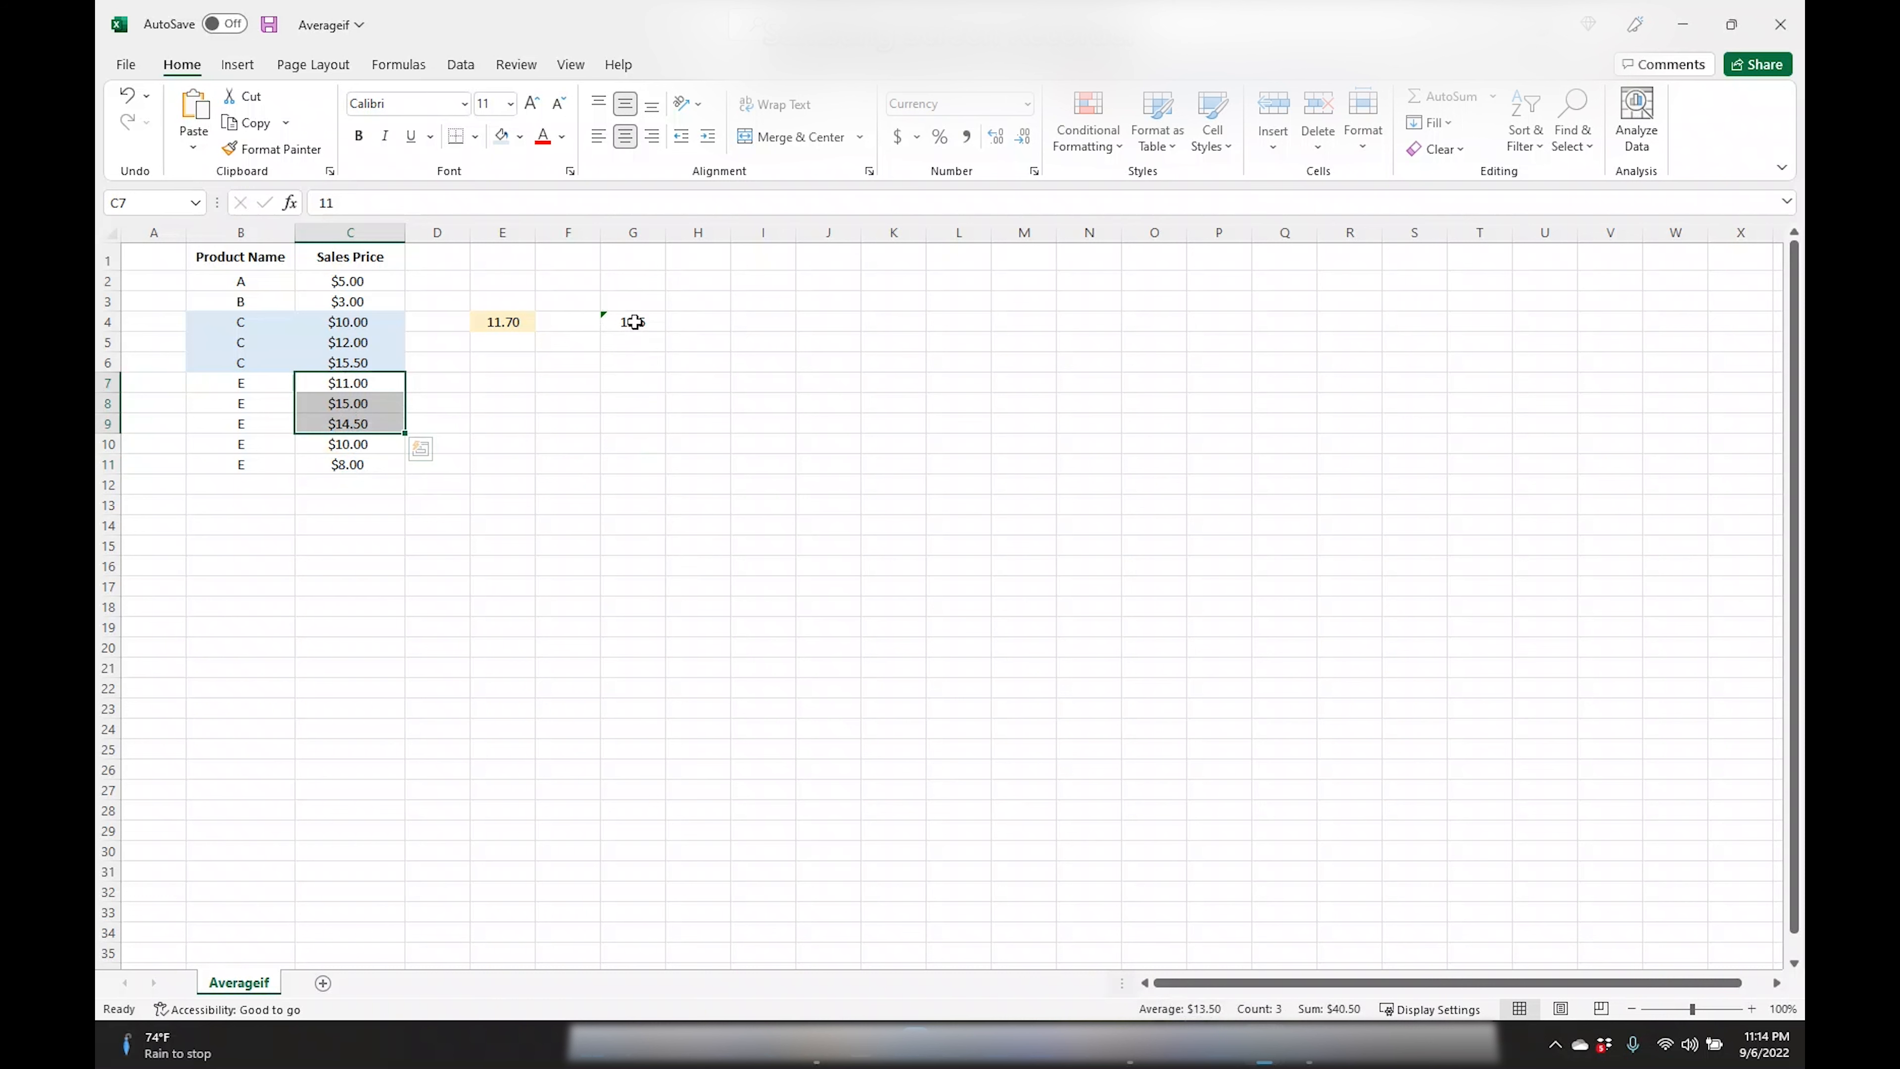
{"action": "left_click", "coordinate": [634, 321]}
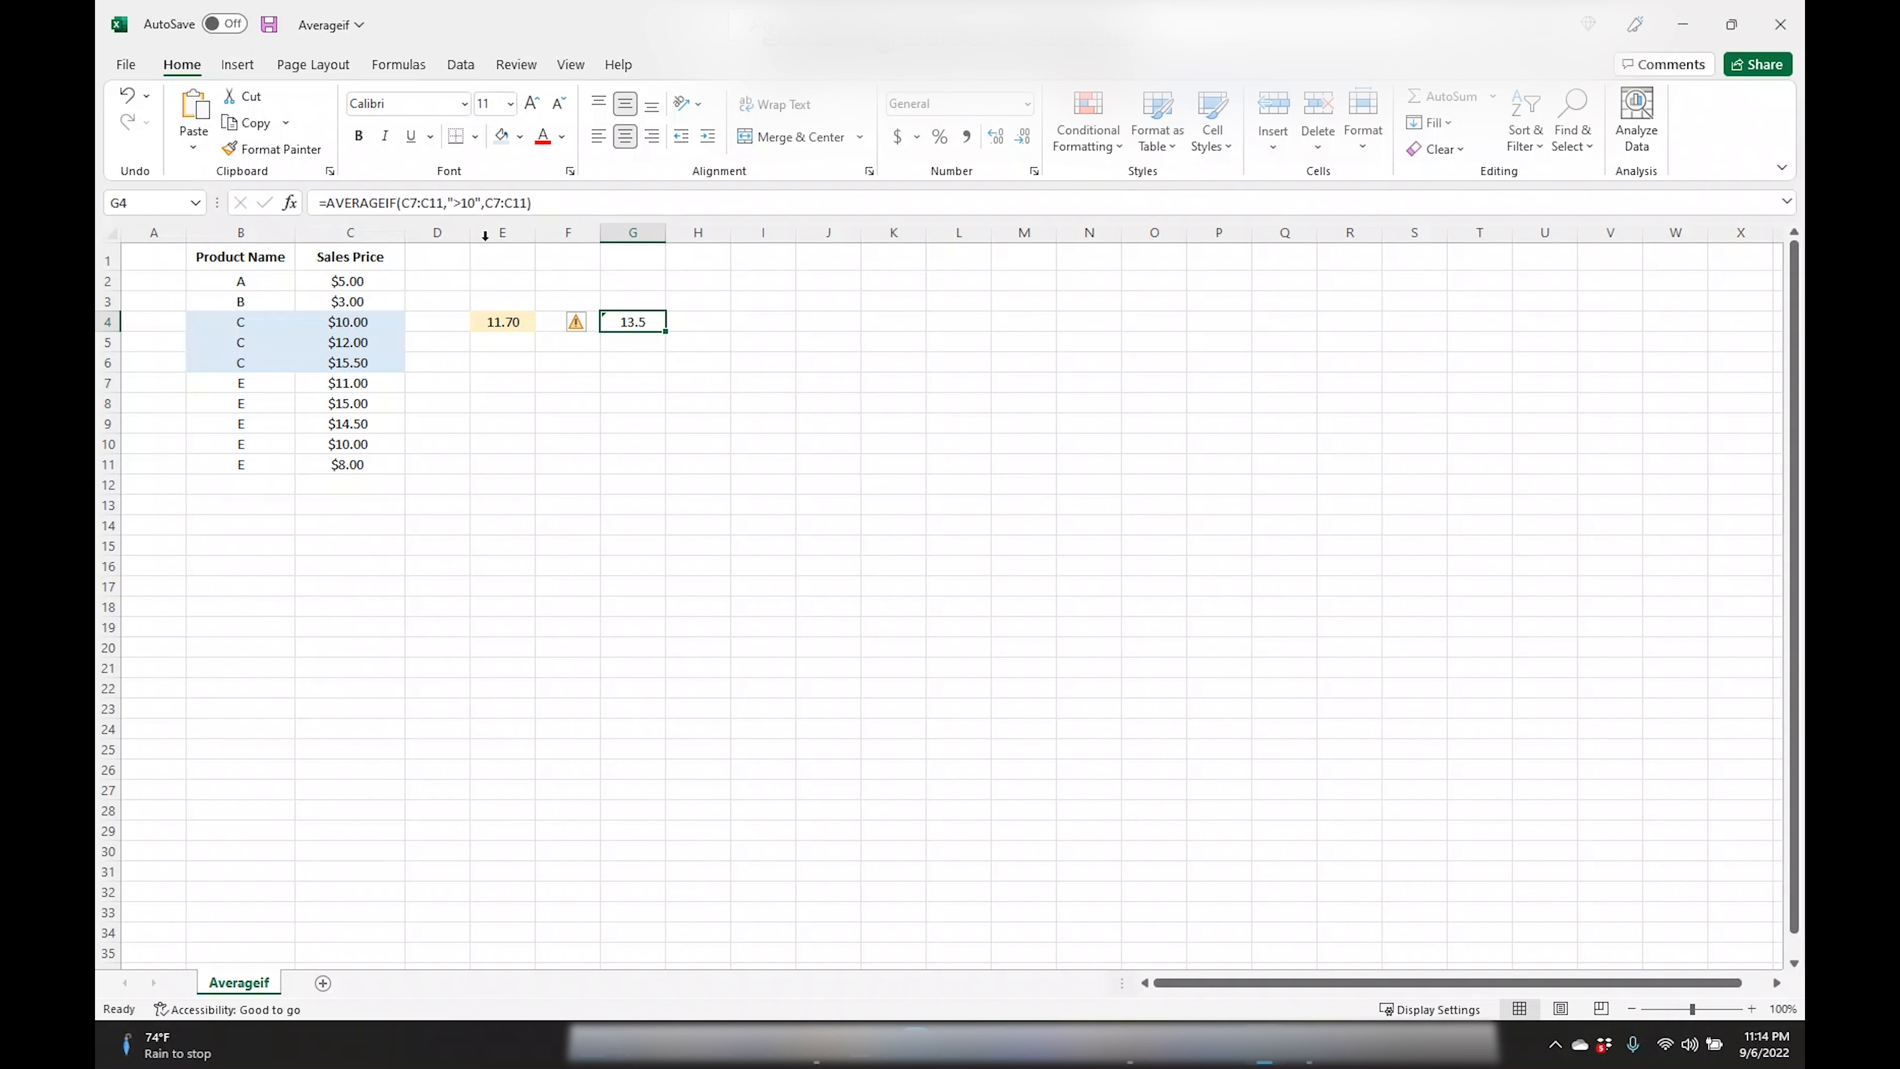
- Change the criterion in G4's AVERAGEIF formula to "<15"
{"action": "left_click", "coordinate": [480, 199]}
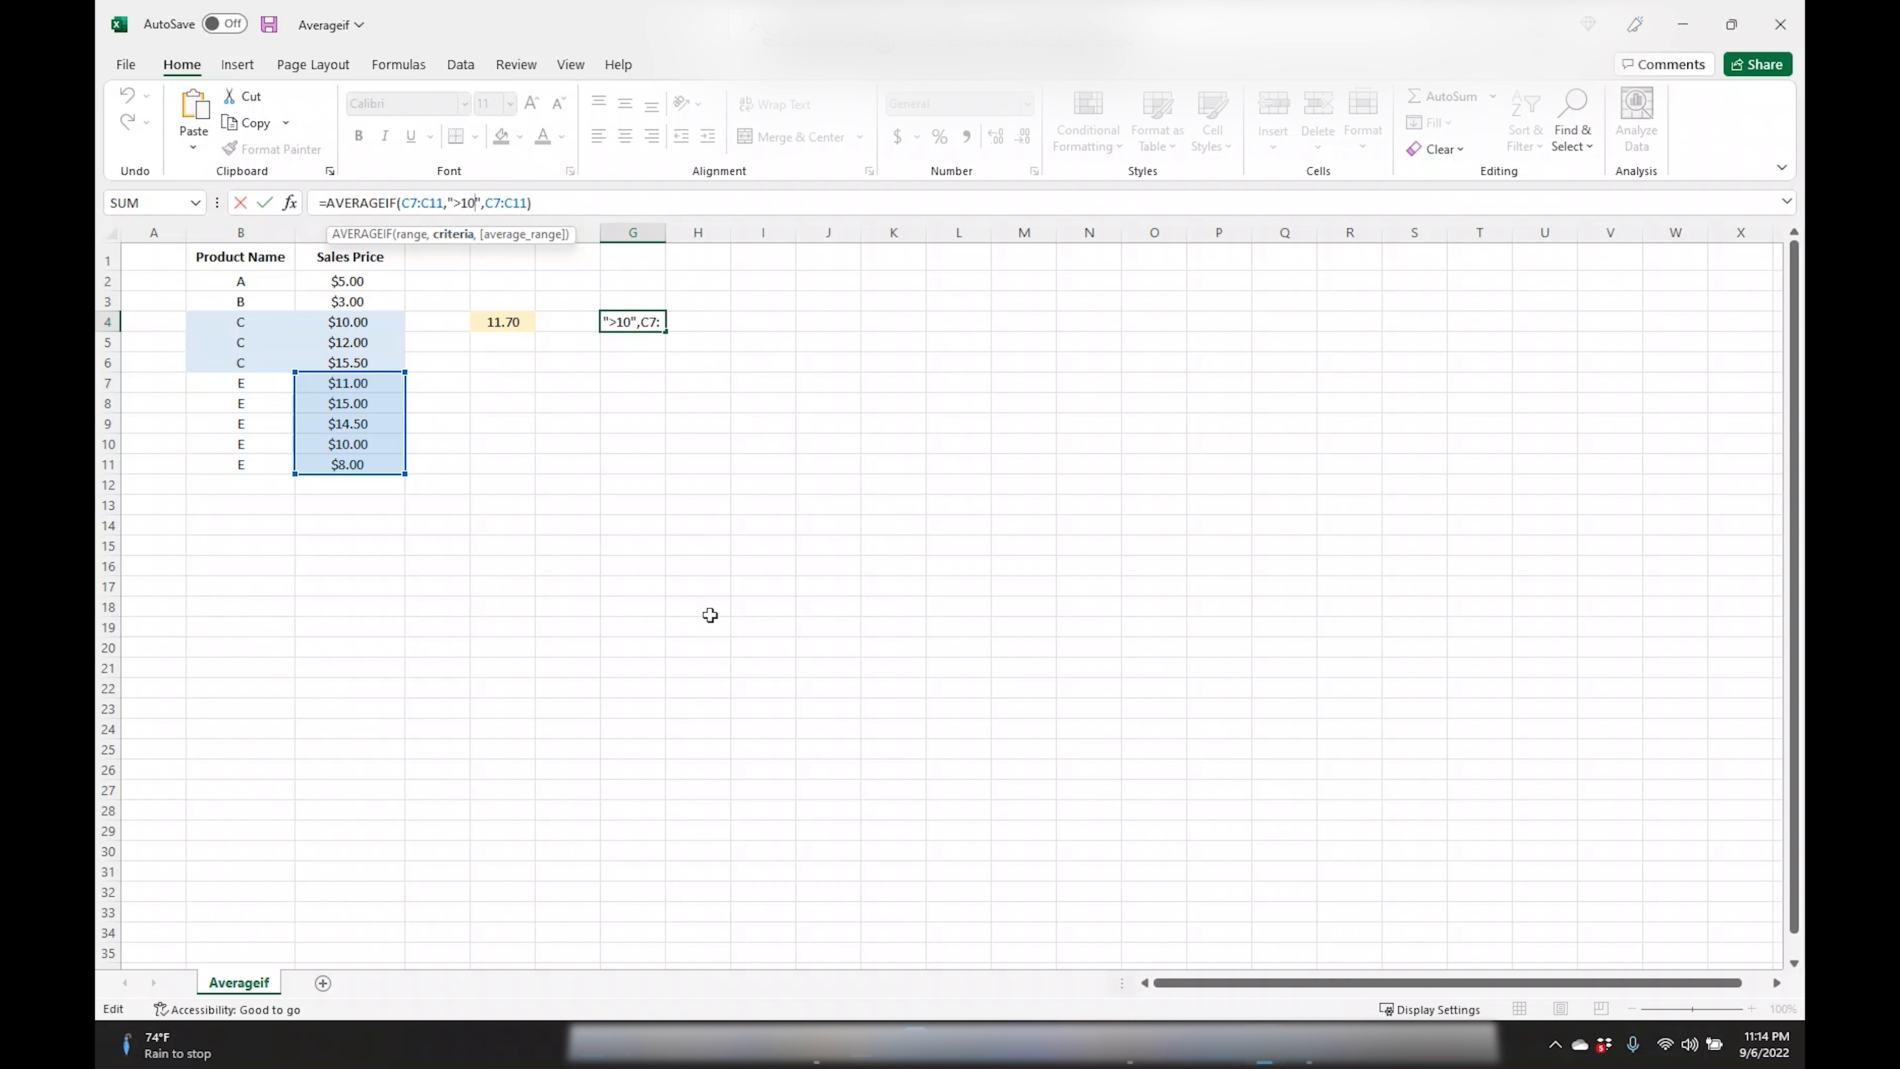
{"action": "key", "text": "BackSpace"}
{"action": "key", "text": "BackSpace"}
{"action": "key", "text": "BackSpace"}
{"action": "type", "text": "<"}
{"action": "type", "text": "15"}
{"action": "key", "text": "Return"}
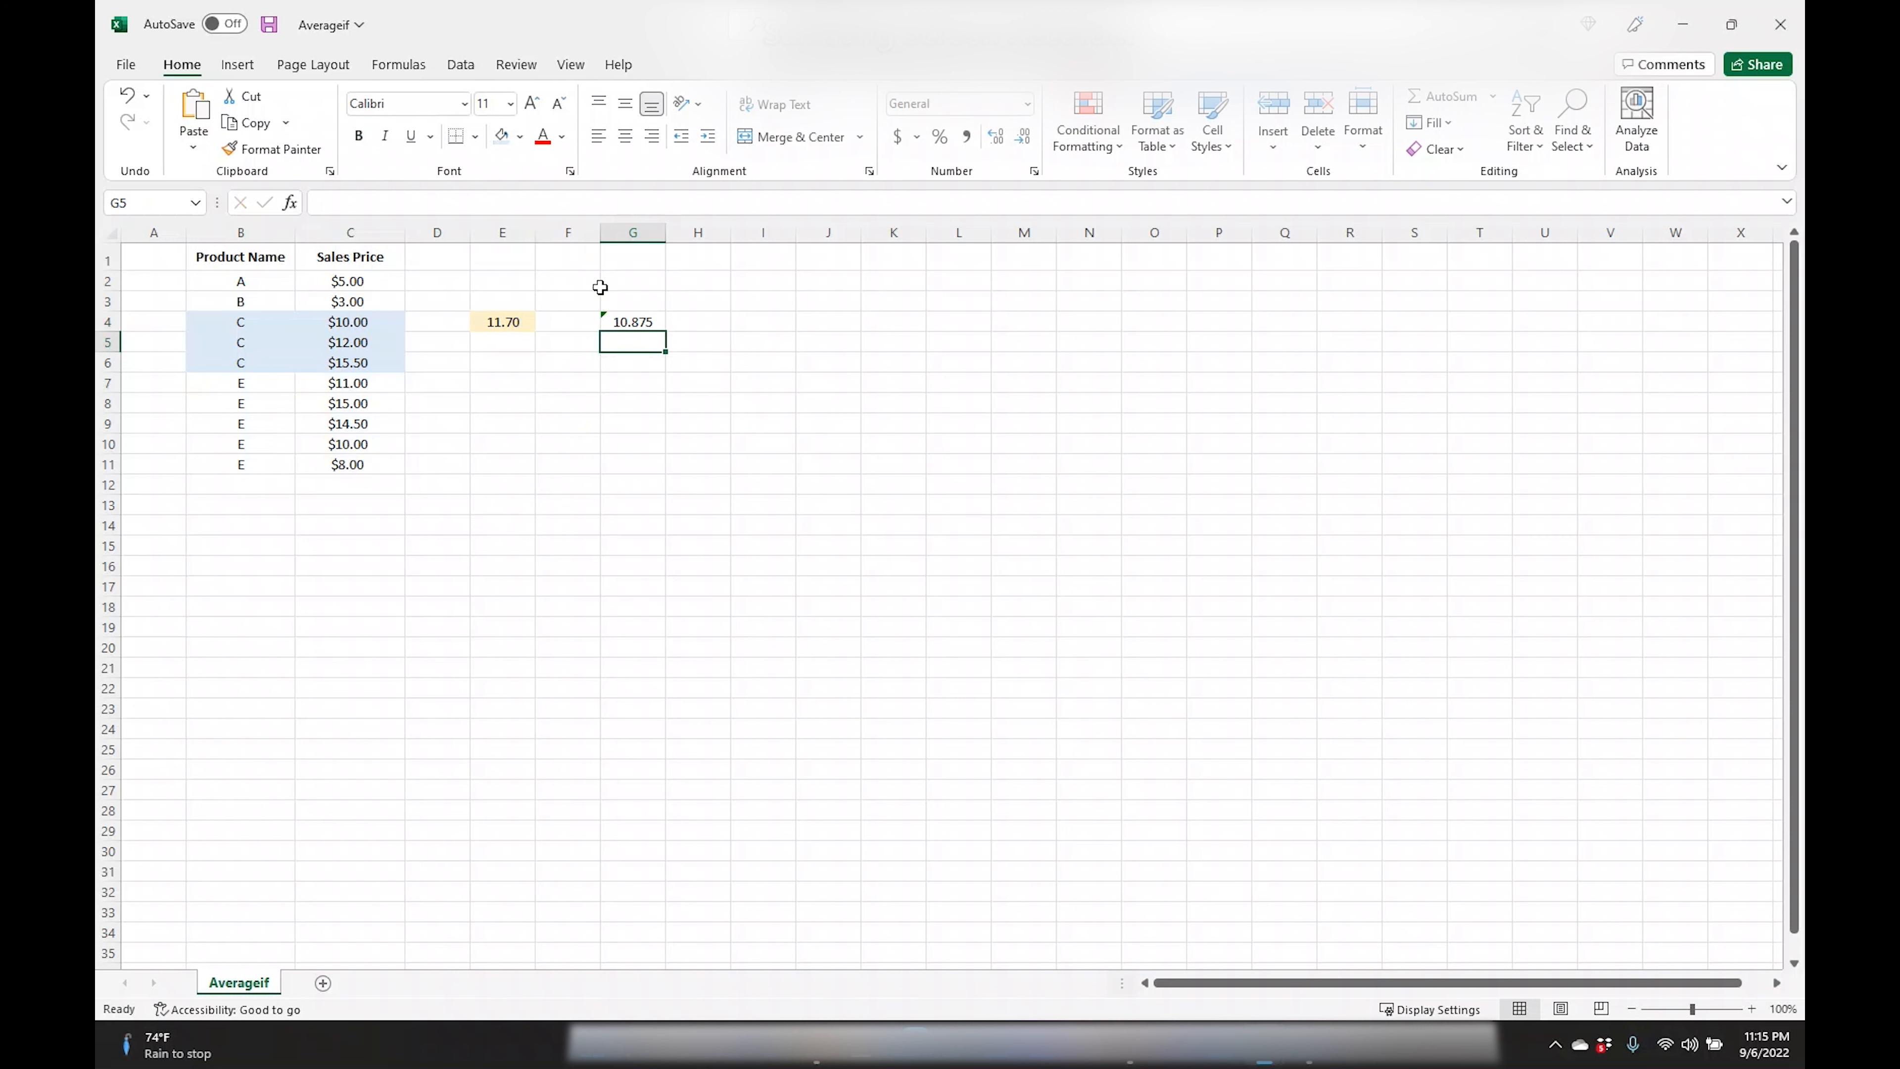
- Reduce the number format of cell G4 to two decimal places
{"action": "left_click", "coordinate": [634, 319]}
{"action": "left_click", "coordinate": [1021, 136]}
{"action": "left_click", "coordinate": [775, 419]}
{"action": "left_click", "coordinate": [643, 317]}
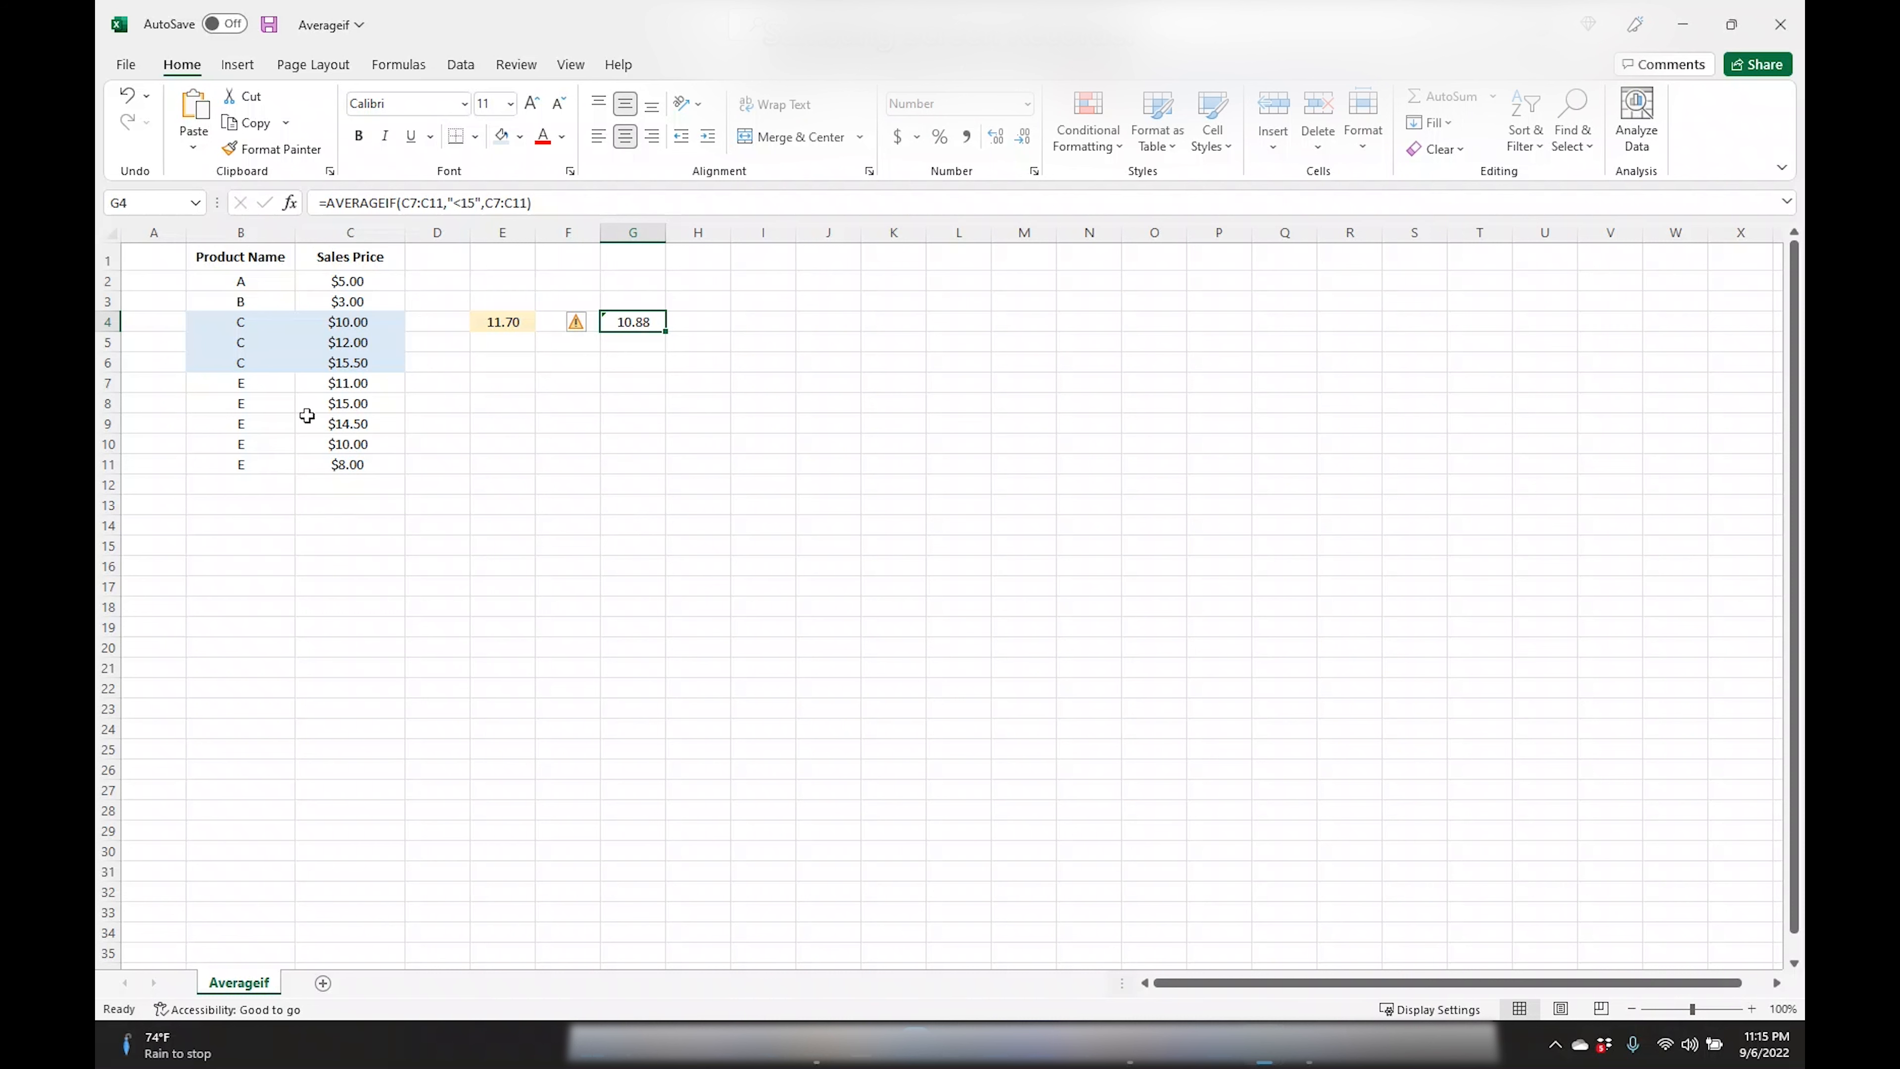
- Check the average of the product E prices below 15 in C7 and C9:C11 against G4
{"action": "left_click", "coordinate": [362, 405]}
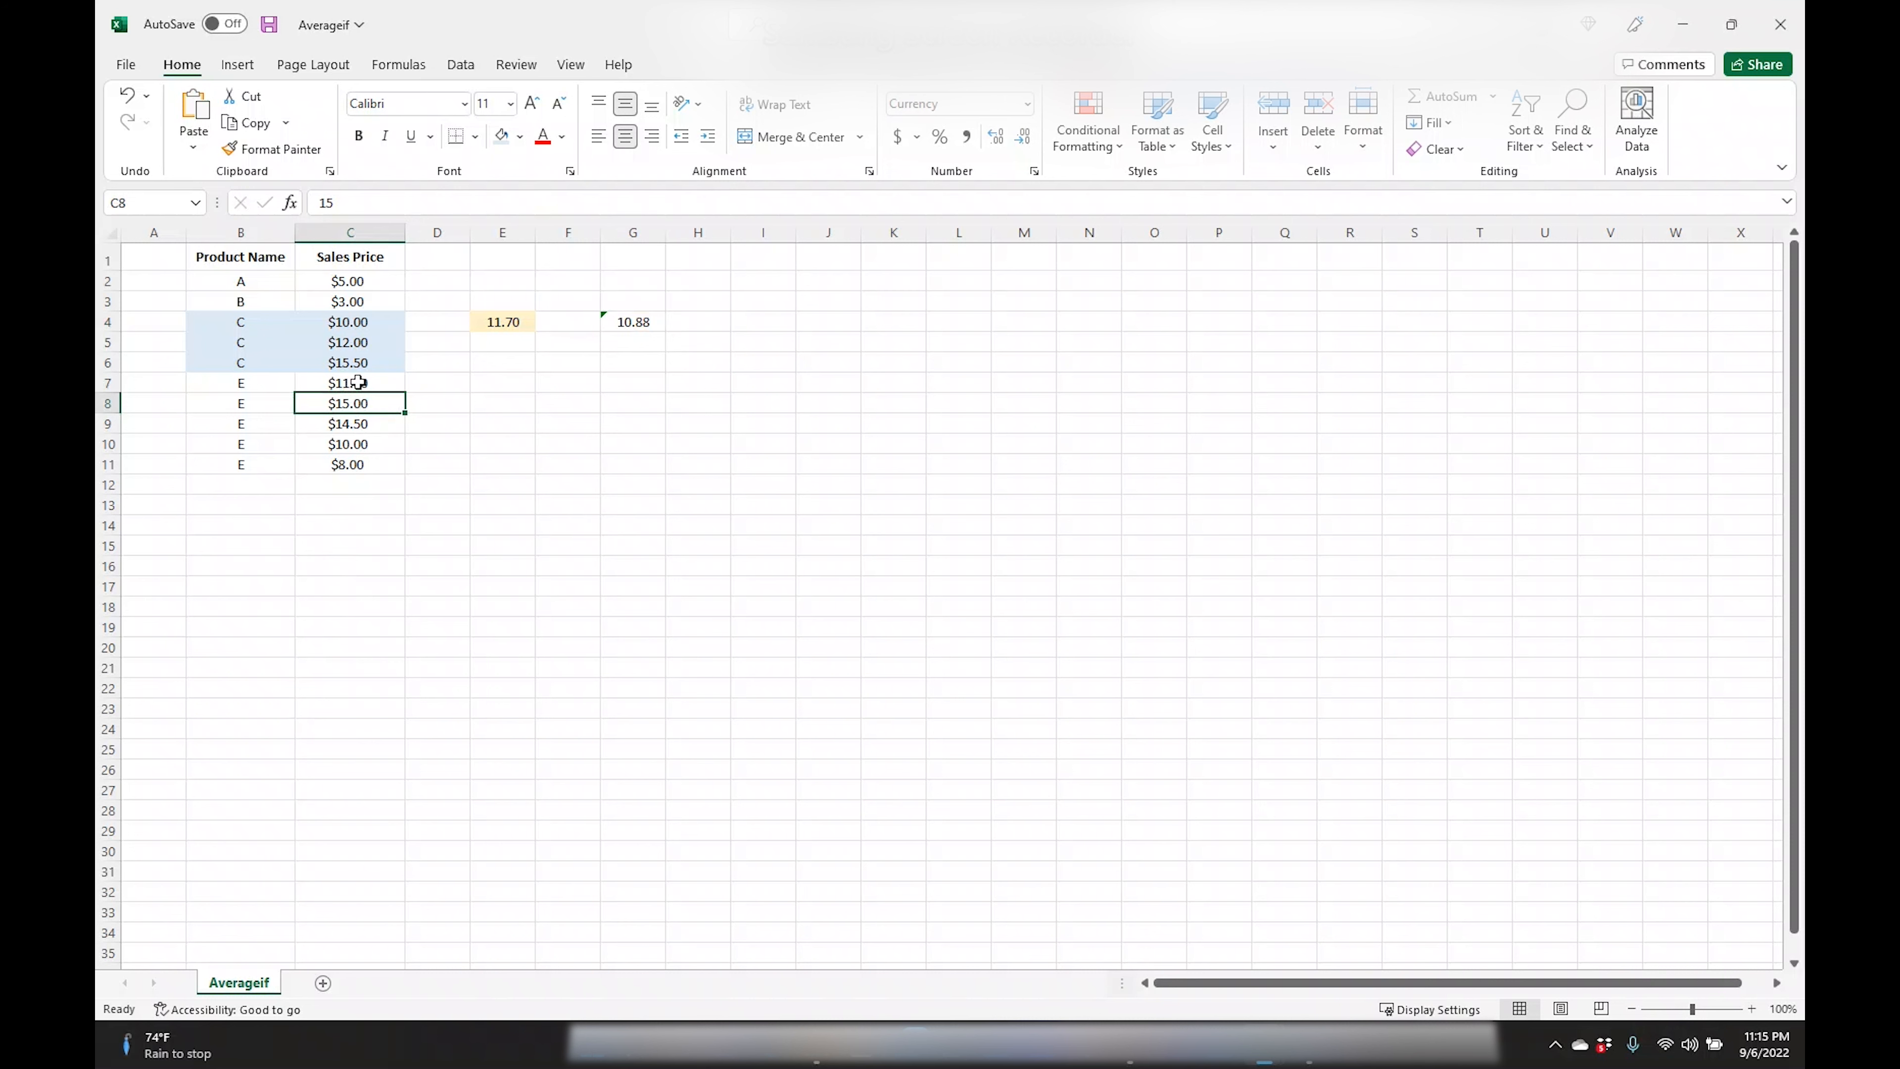
{"action": "left_click_drag", "start_coordinate": [364, 426], "coordinate": [364, 466]}
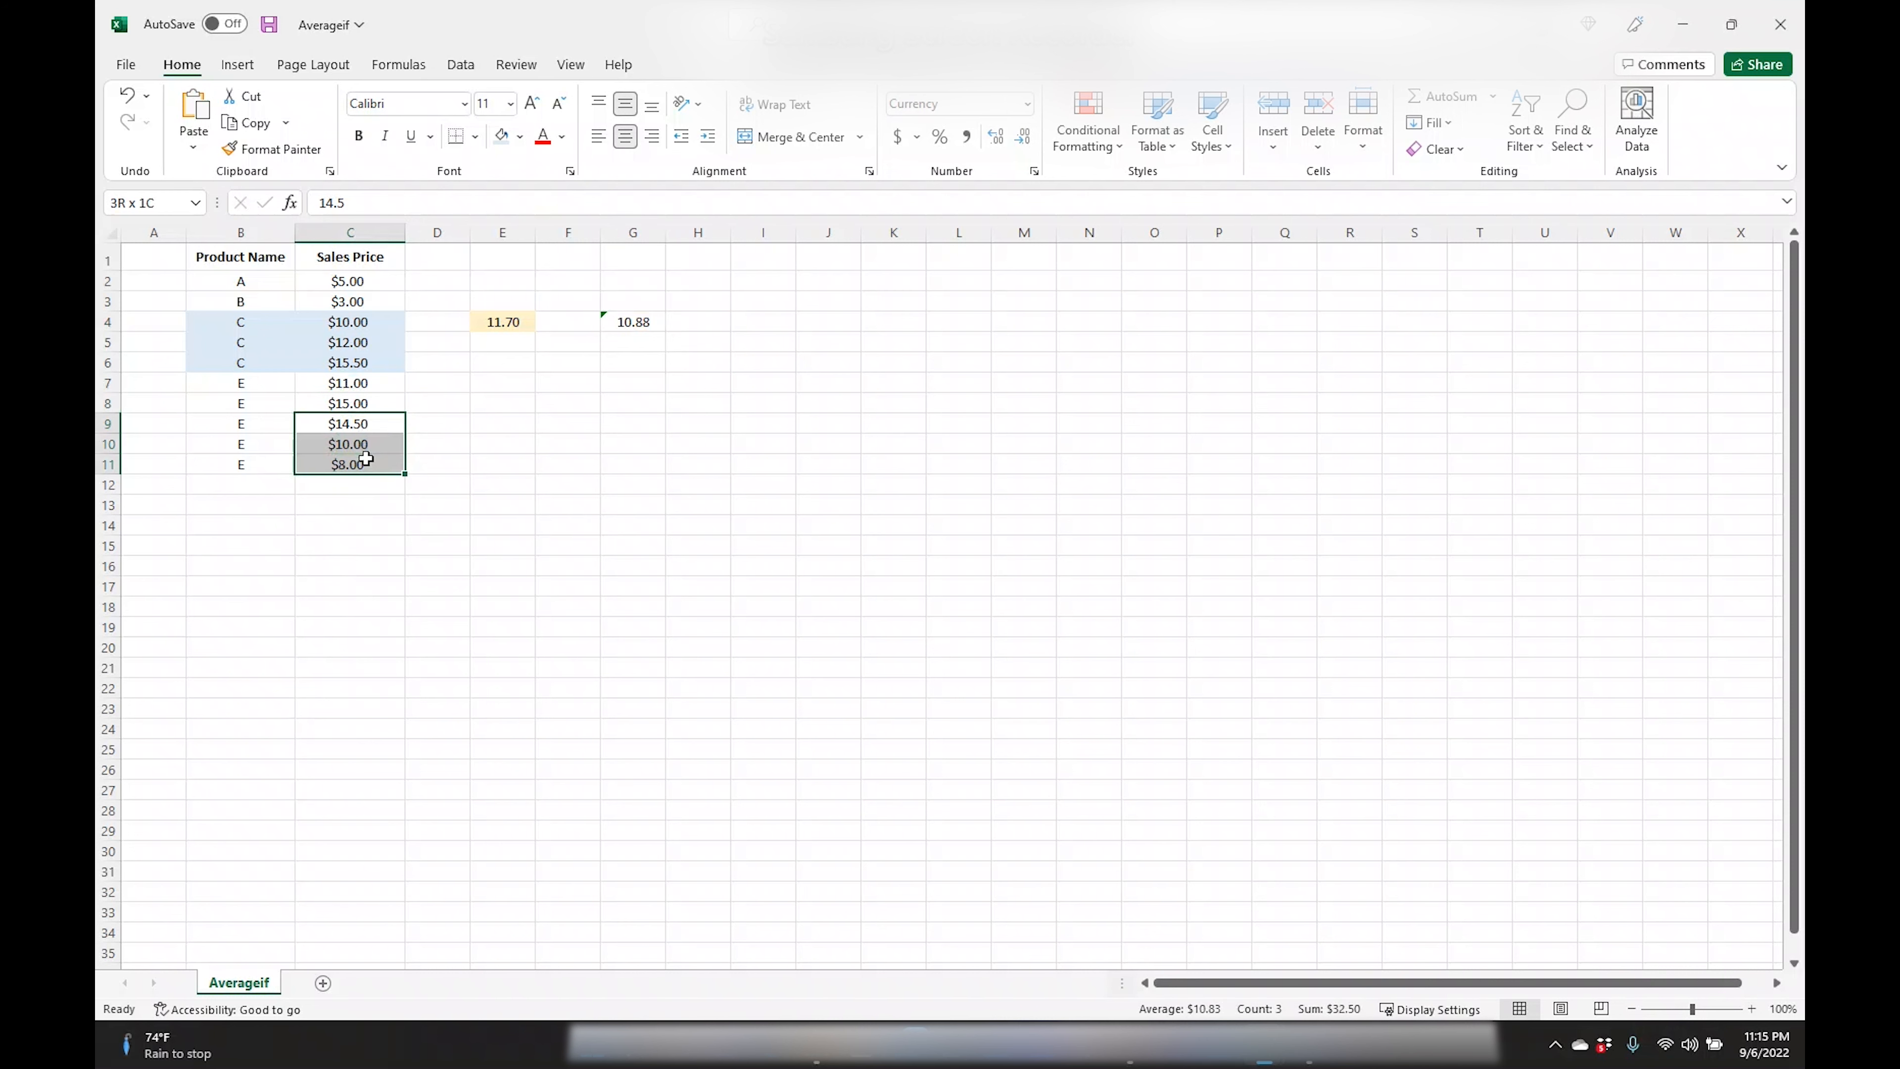
{"action": "left_click", "coordinate": [359, 384], "text": "ctrl"}
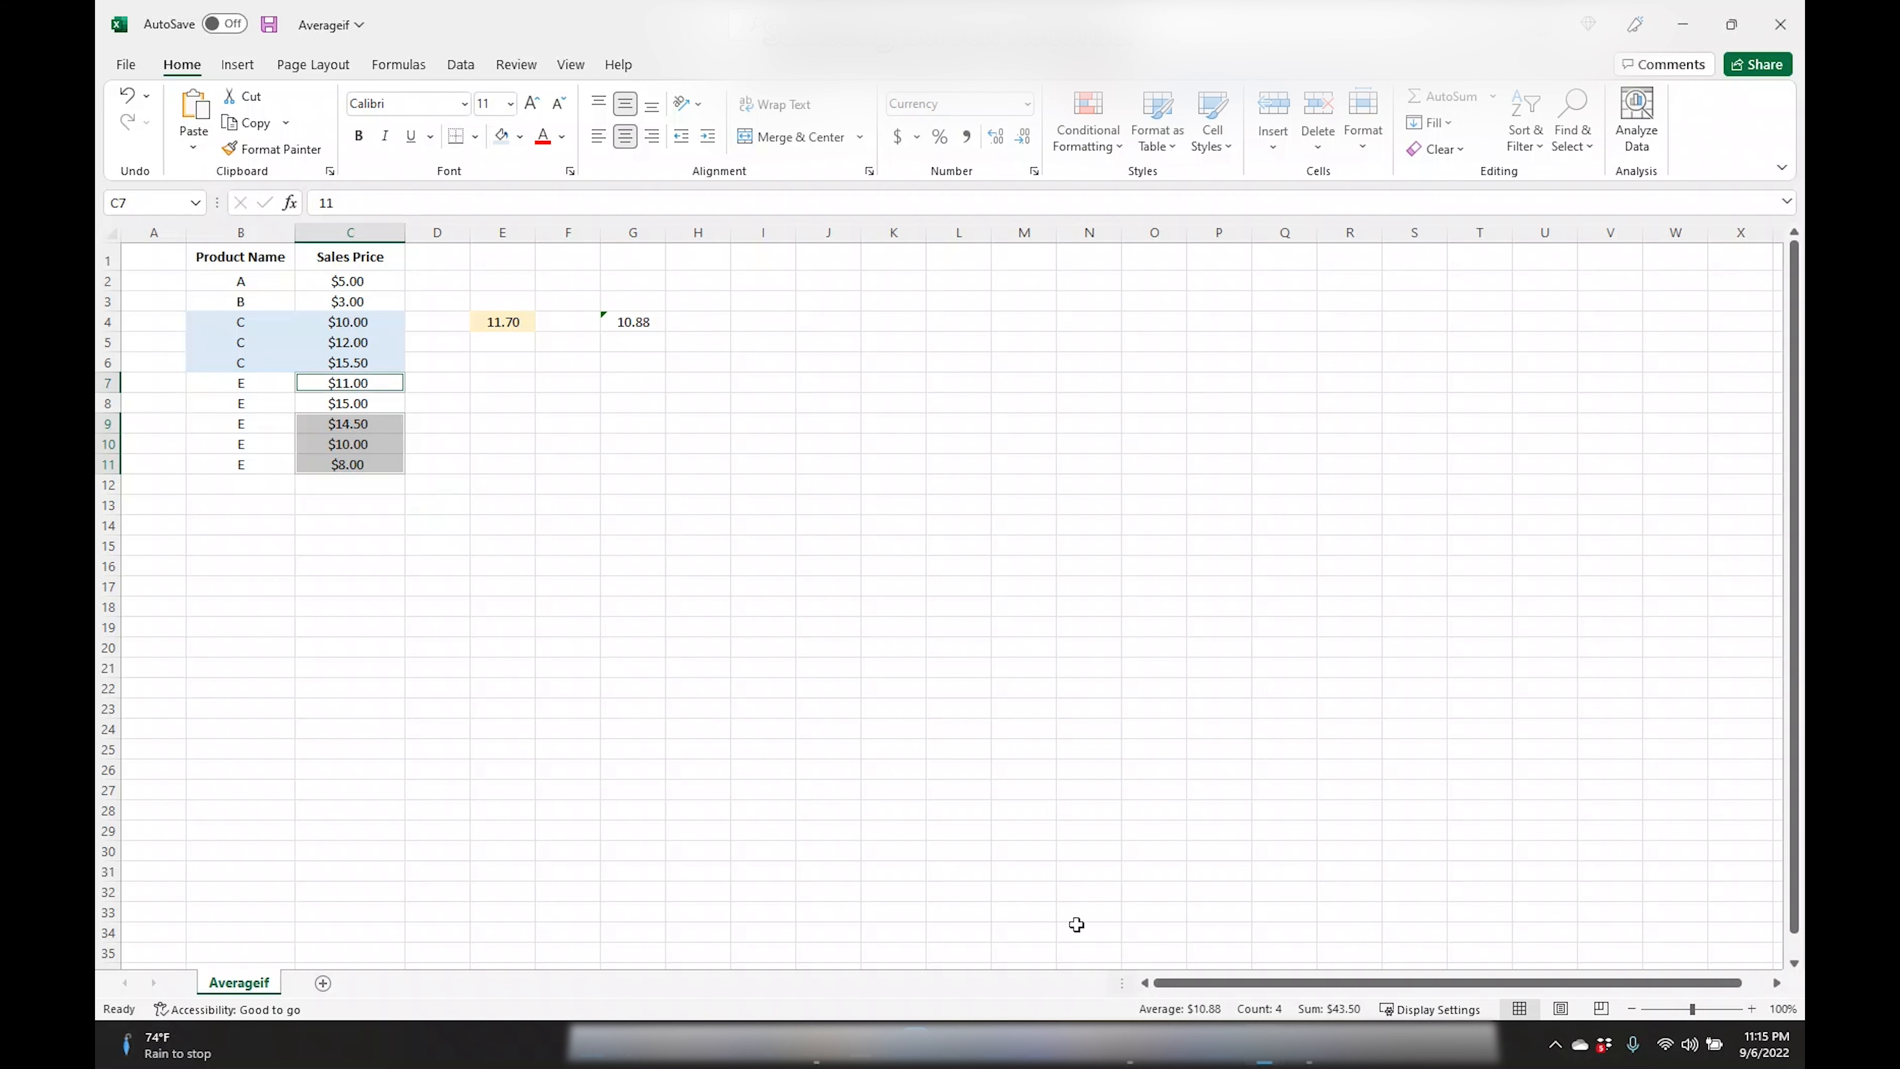
{"action": "left_click", "coordinate": [642, 323]}
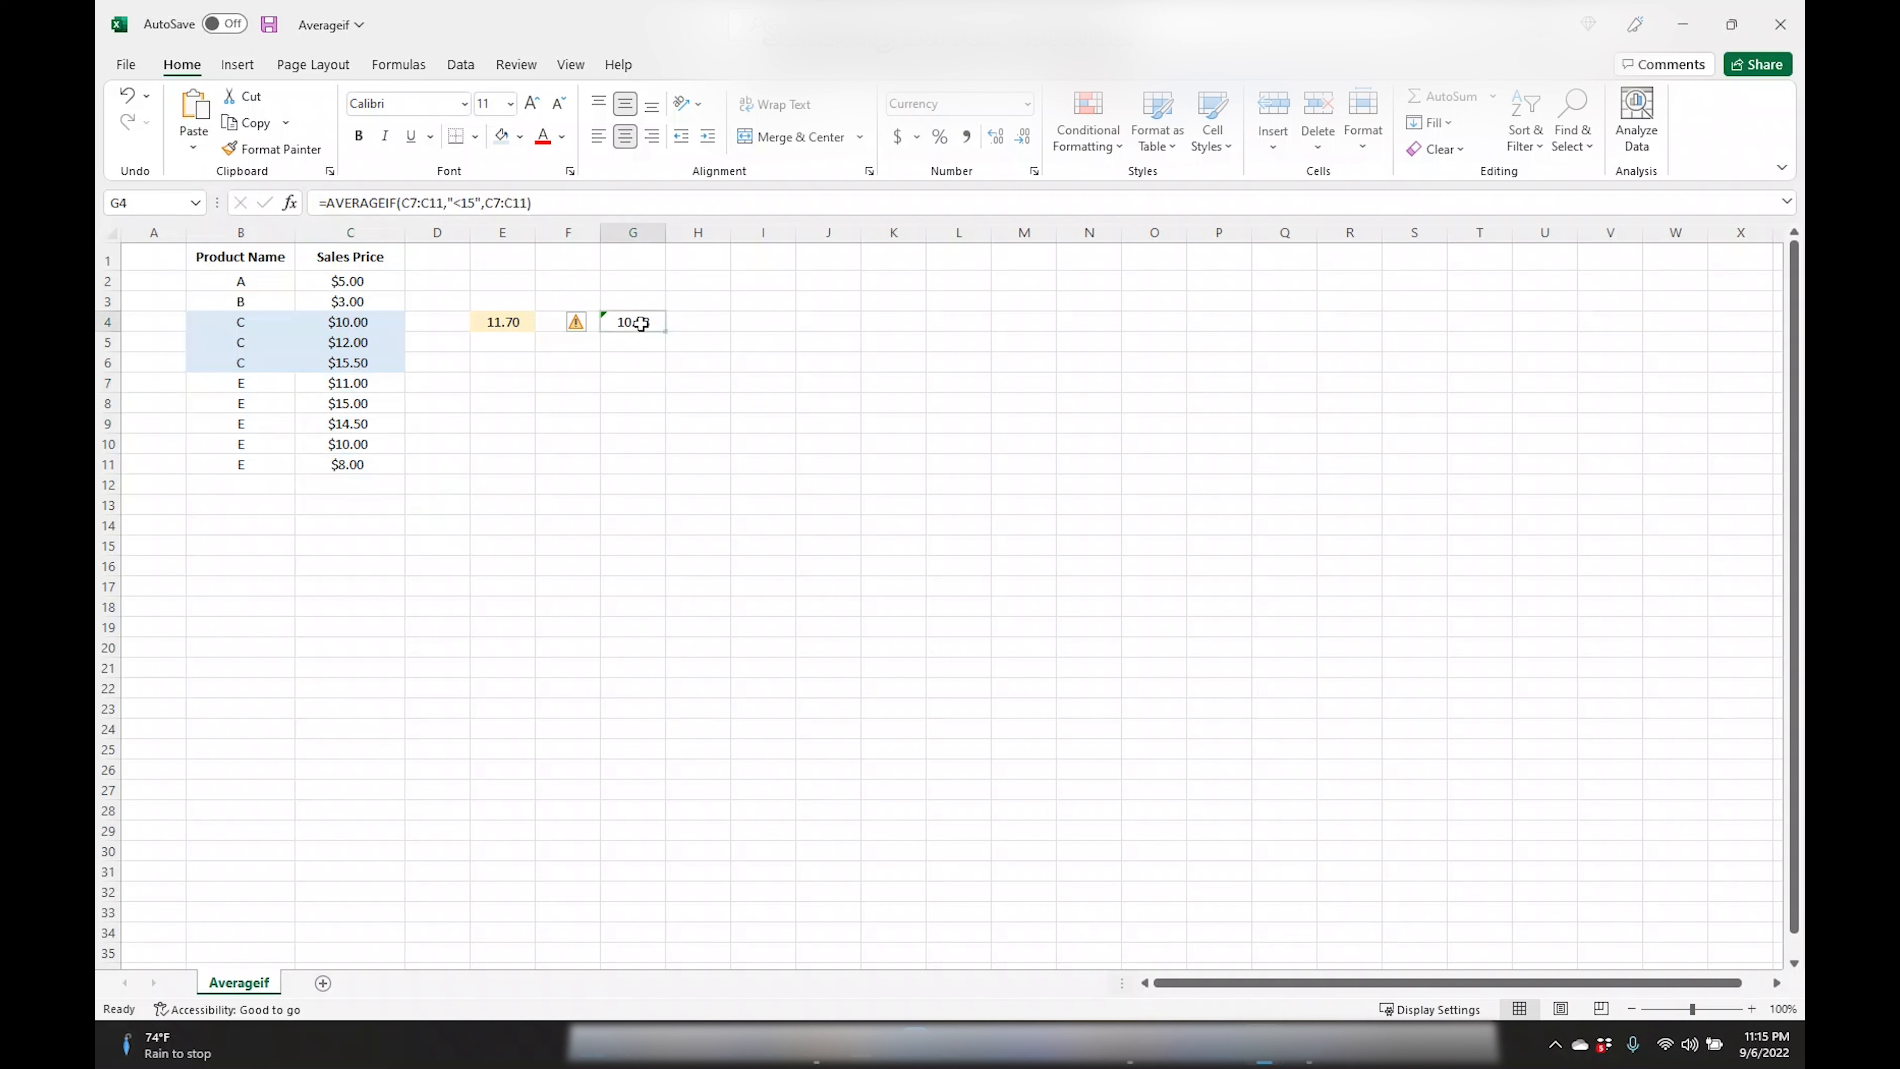
{"action": "left_click", "coordinate": [621, 383]}
{"action": "left_click", "coordinate": [629, 321]}
- Examine the text criterion in E4's AVERAGEIF formula and the comparison criterion in G4's formula
{"action": "left_click", "coordinate": [497, 322]}
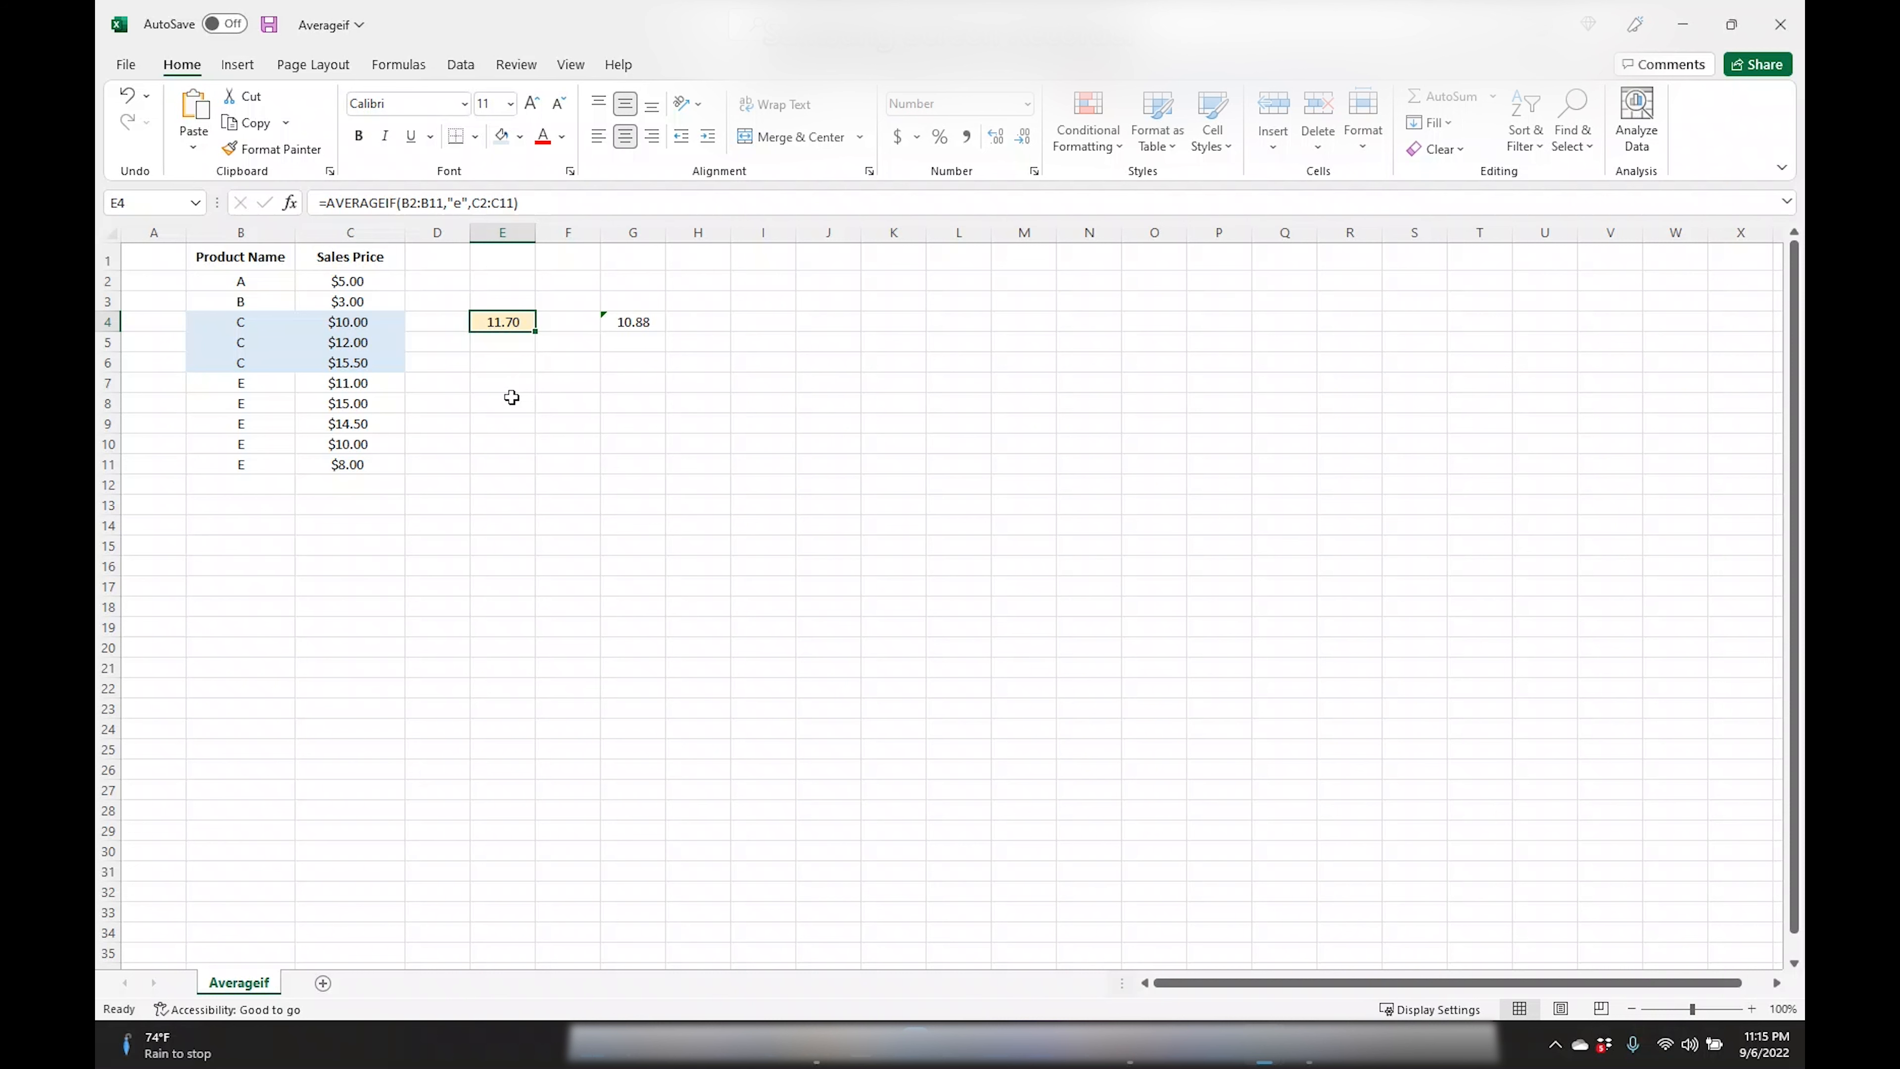
{"action": "left_click", "coordinate": [457, 203]}
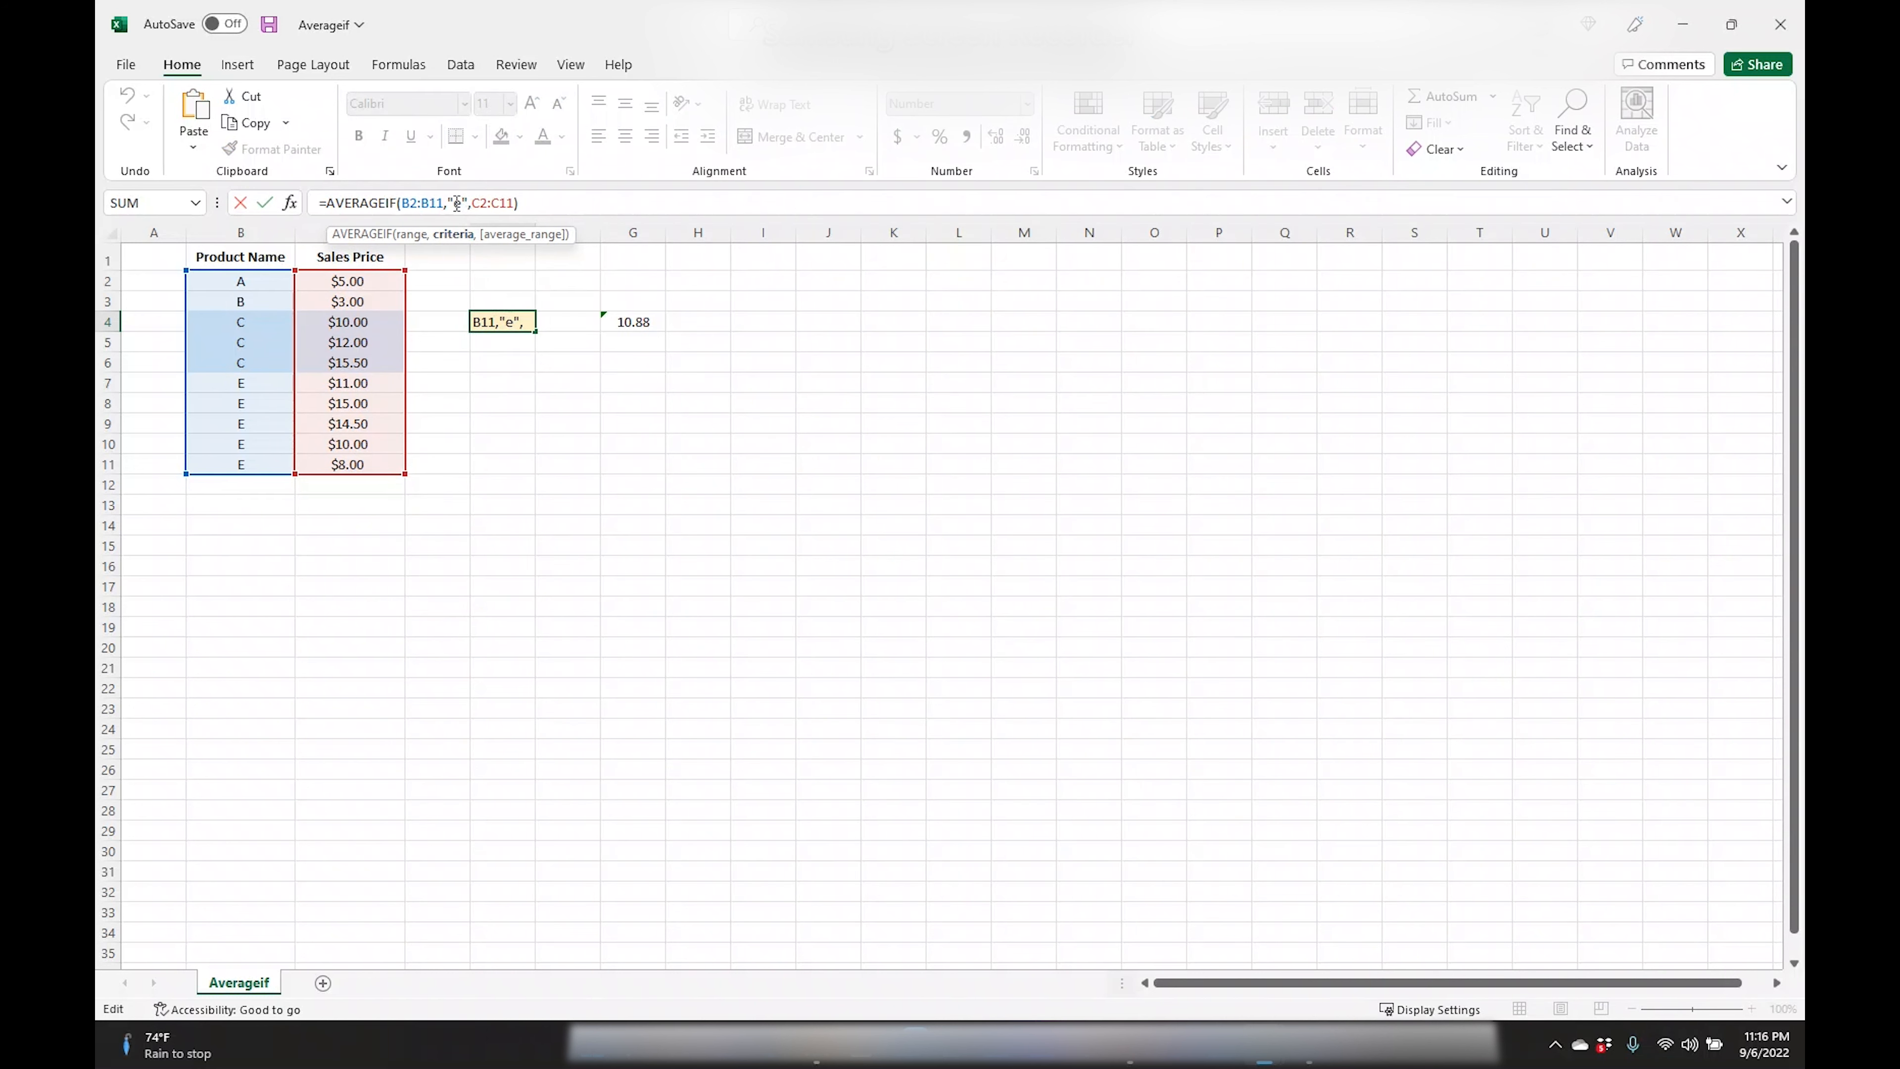
{"action": "left_click", "coordinate": [625, 323]}
{"action": "left_click", "coordinate": [476, 203]}
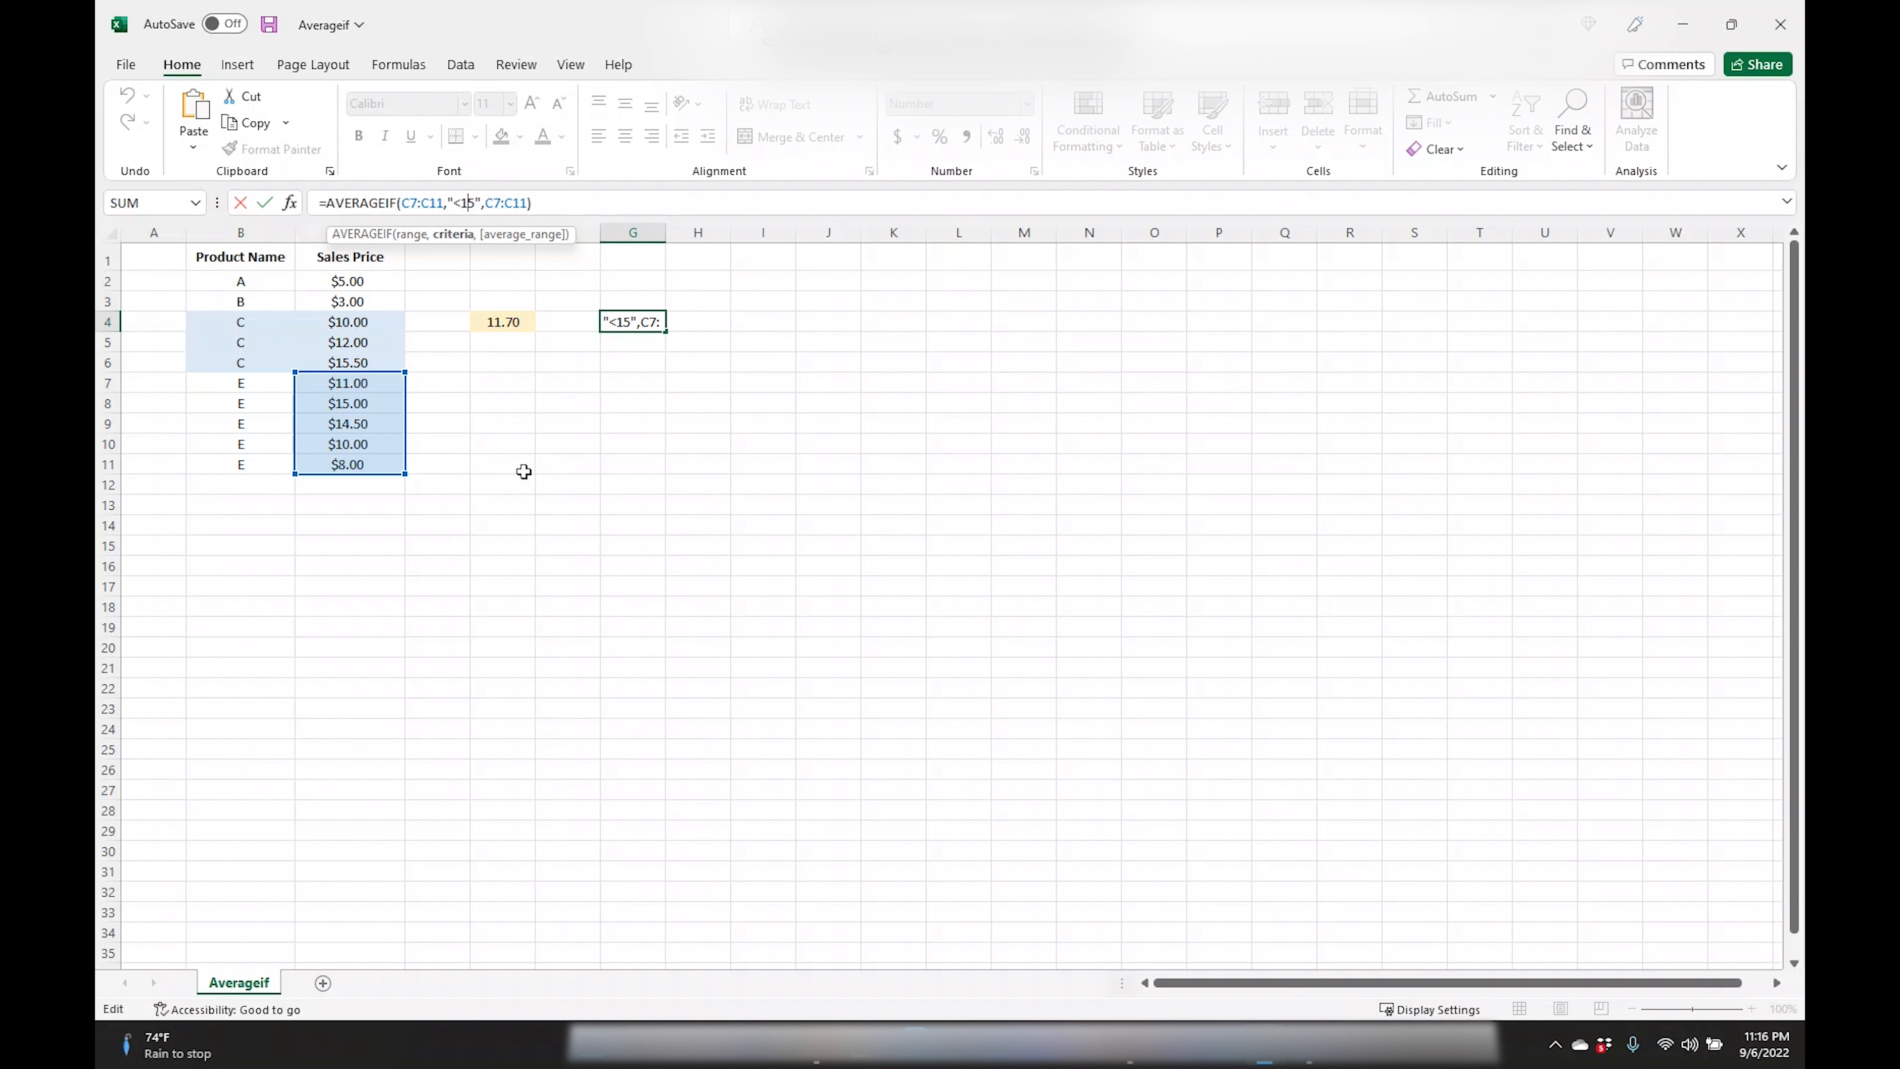
{"action": "key", "text": "ctrl+Return"}
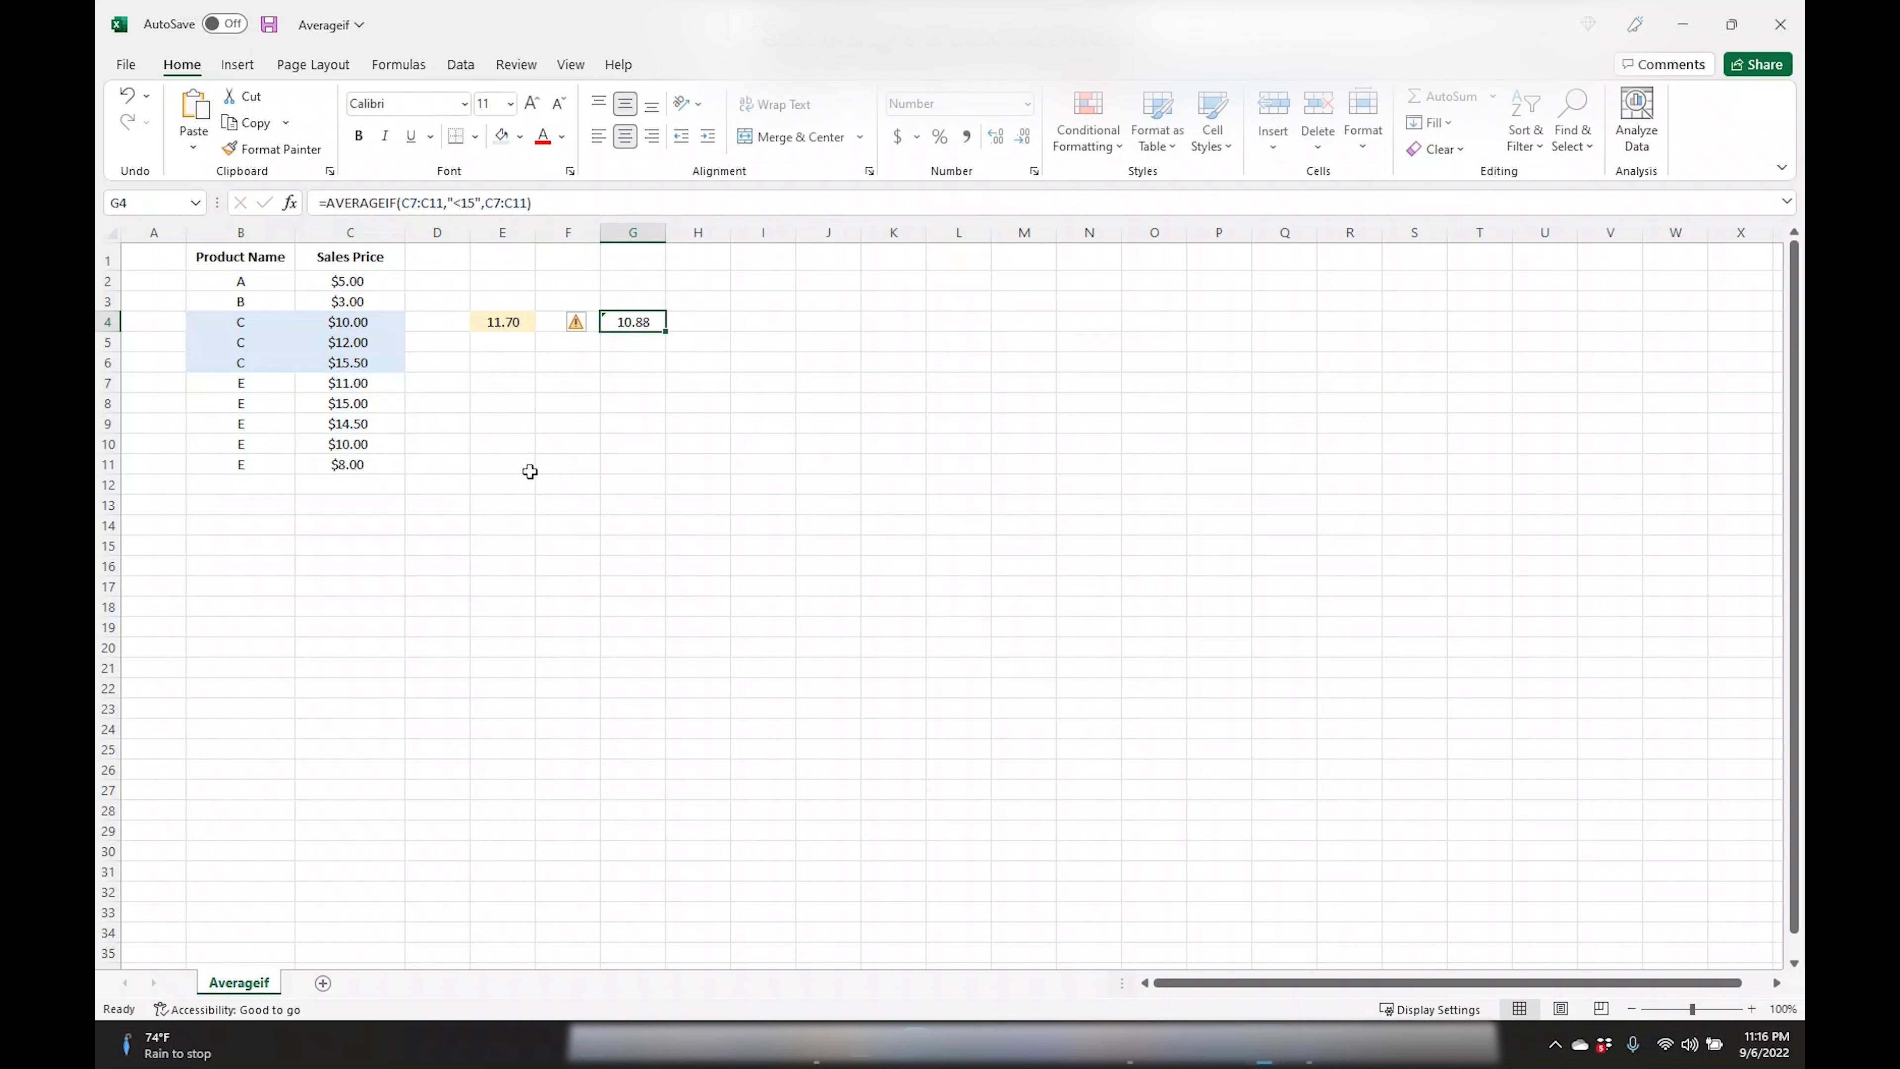
{"action": "left_click", "coordinate": [476, 203]}
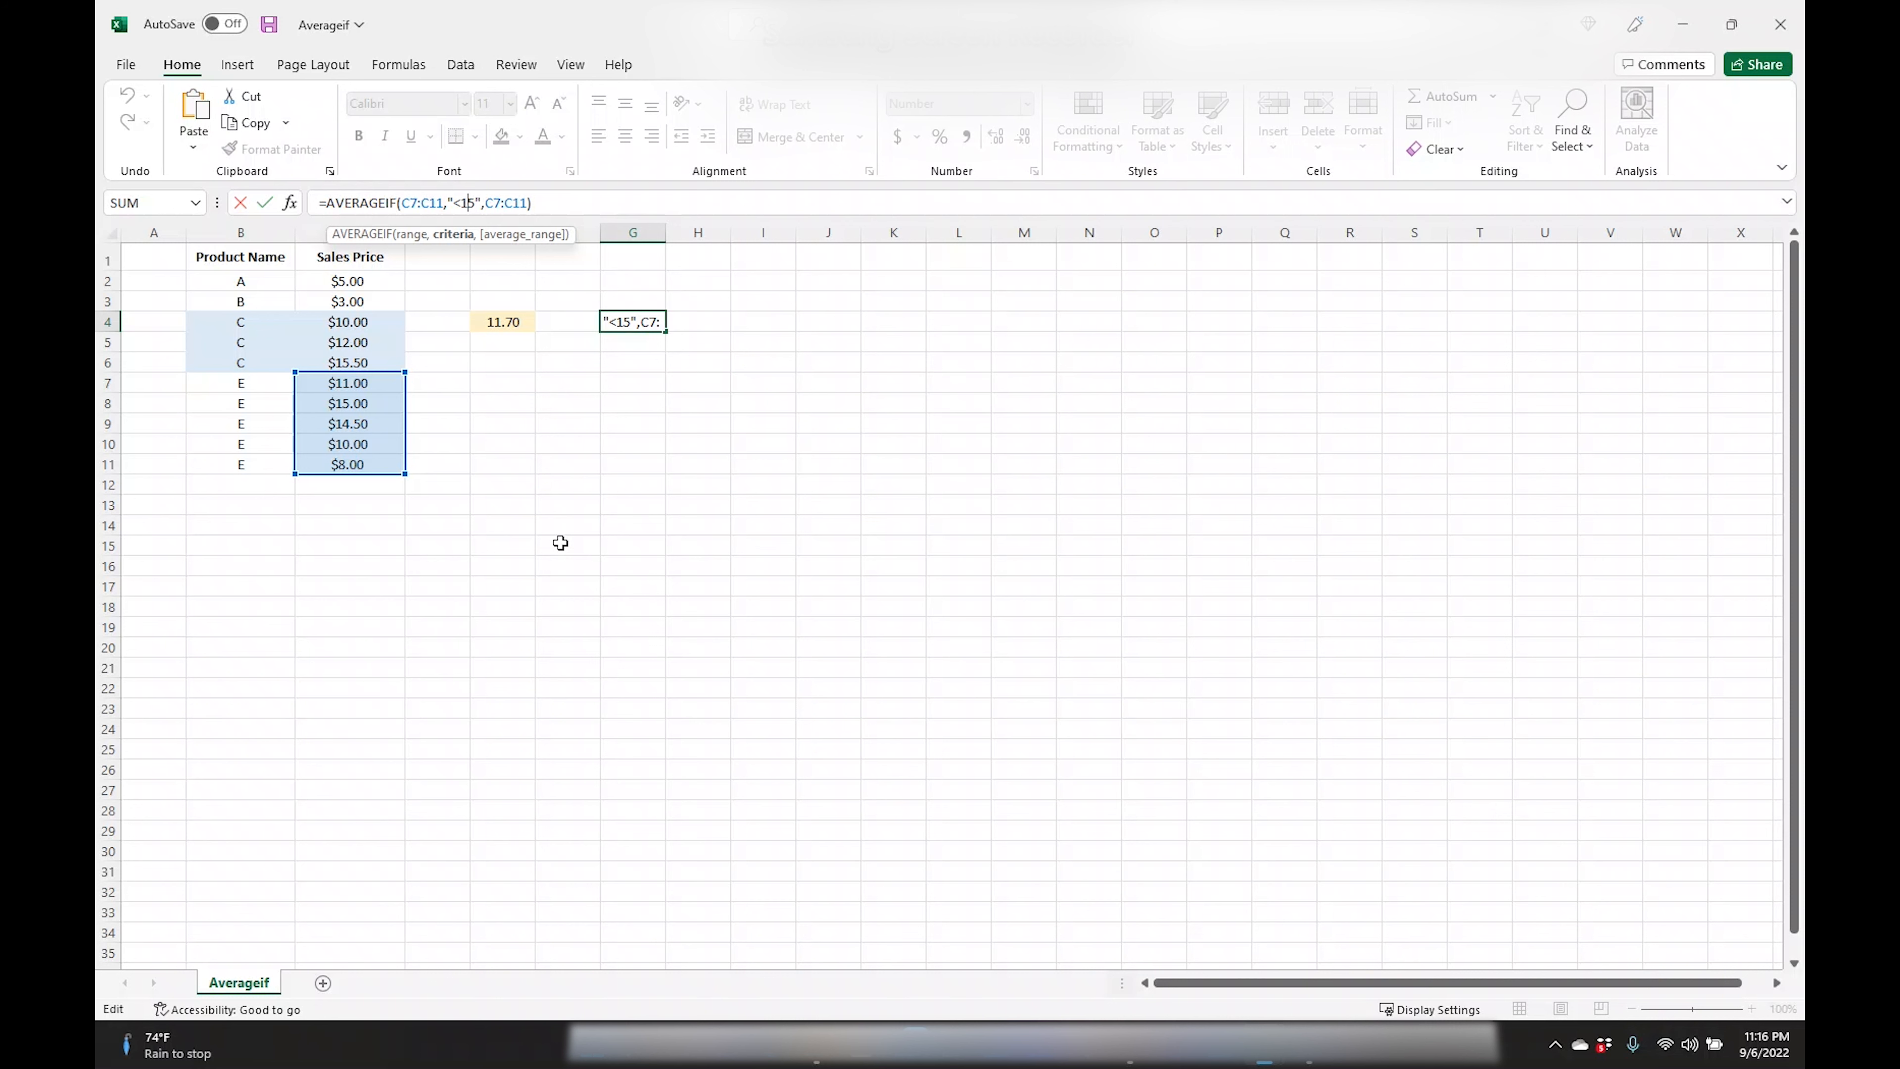
{"action": "key", "text": "ctrl+Return"}
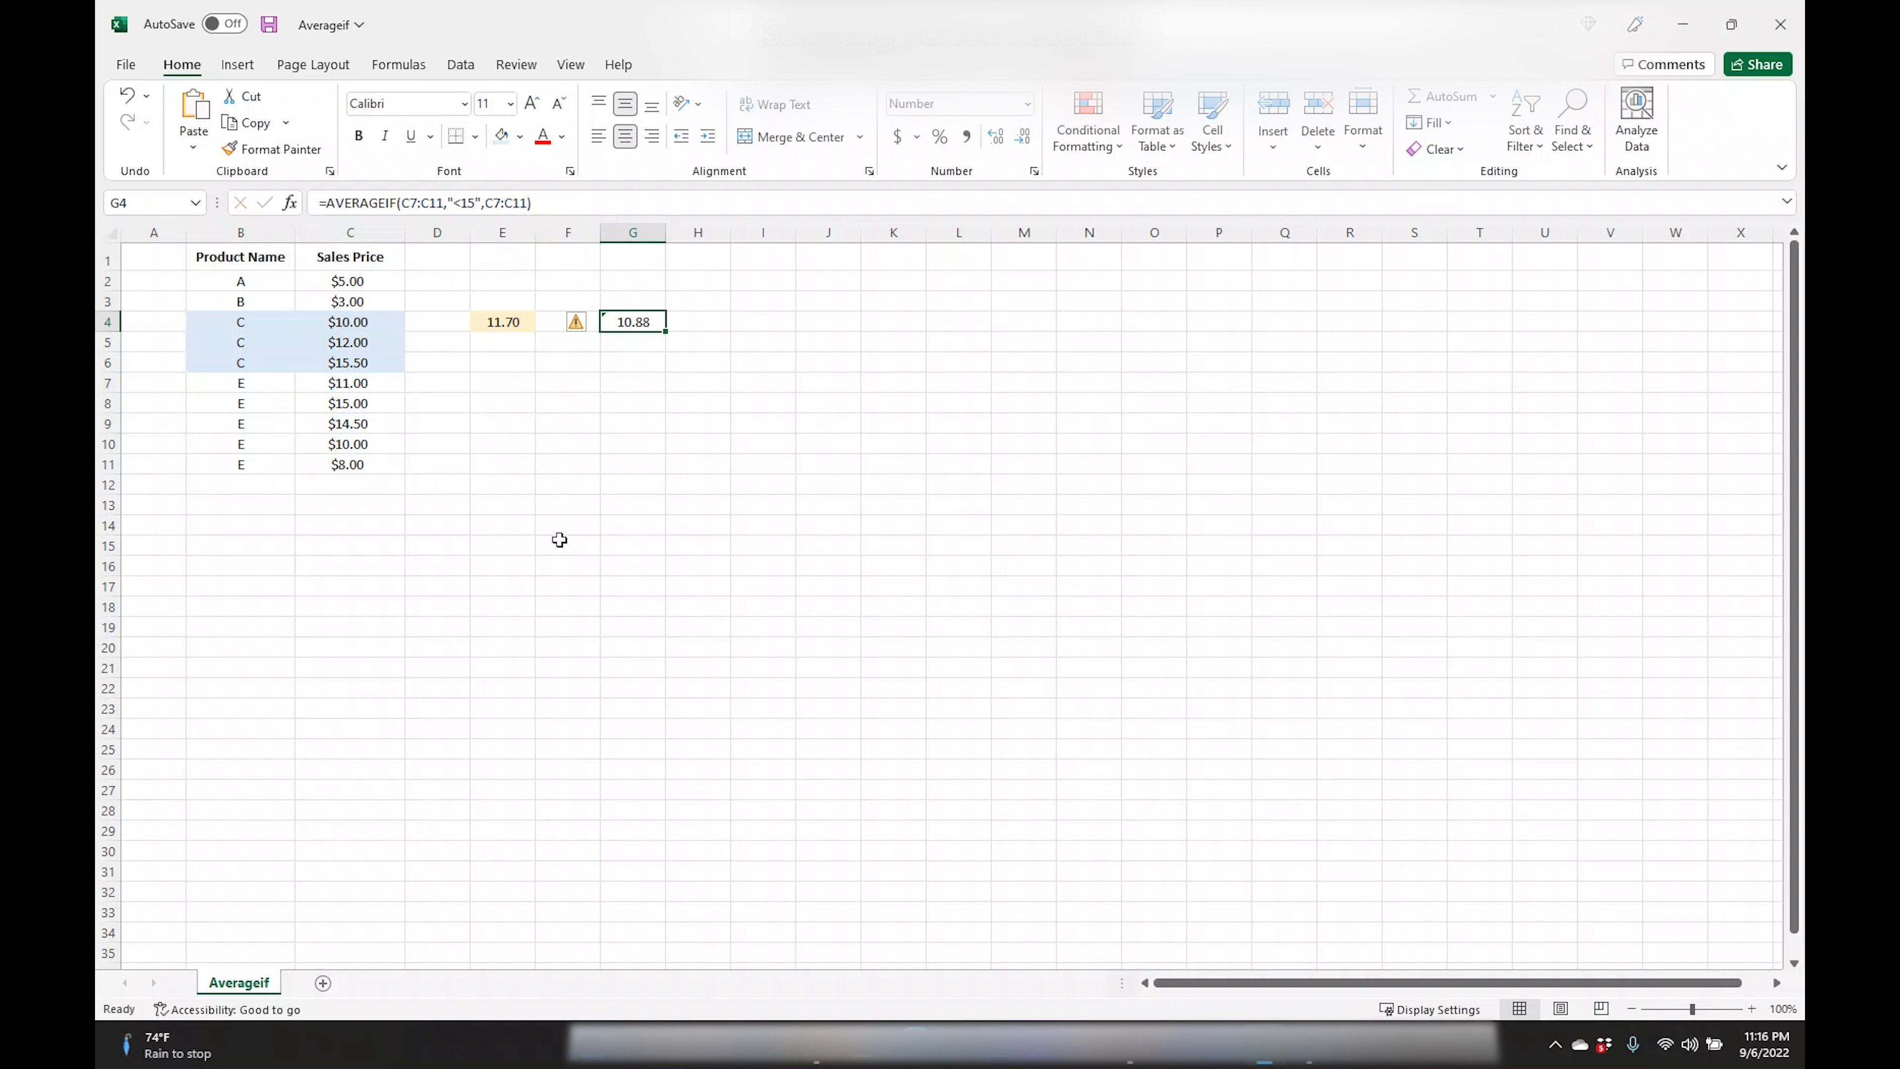
{"action": "left_click", "coordinate": [509, 324]}
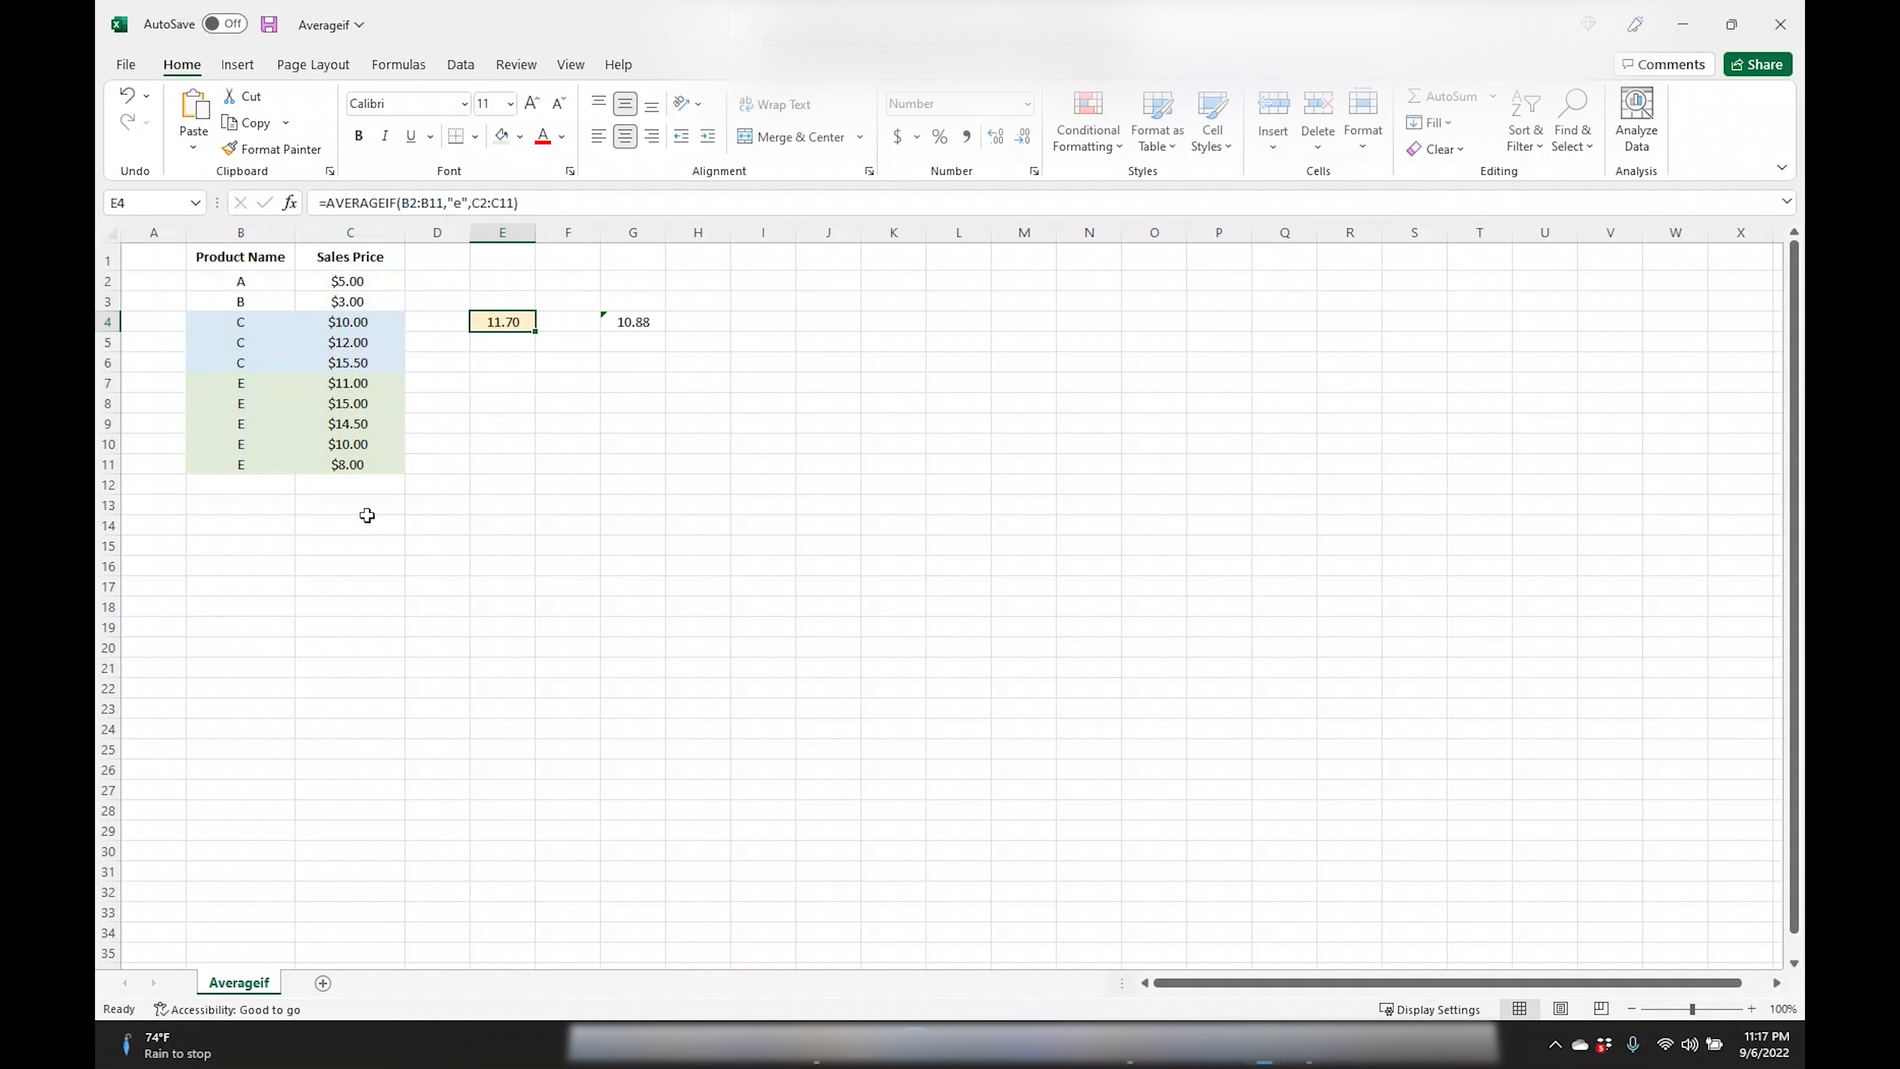
- Clear the price in C11 and check the average of C7:C10 against E4
{"action": "left_click", "coordinate": [344, 465]}
{"action": "key", "text": "Delete"}
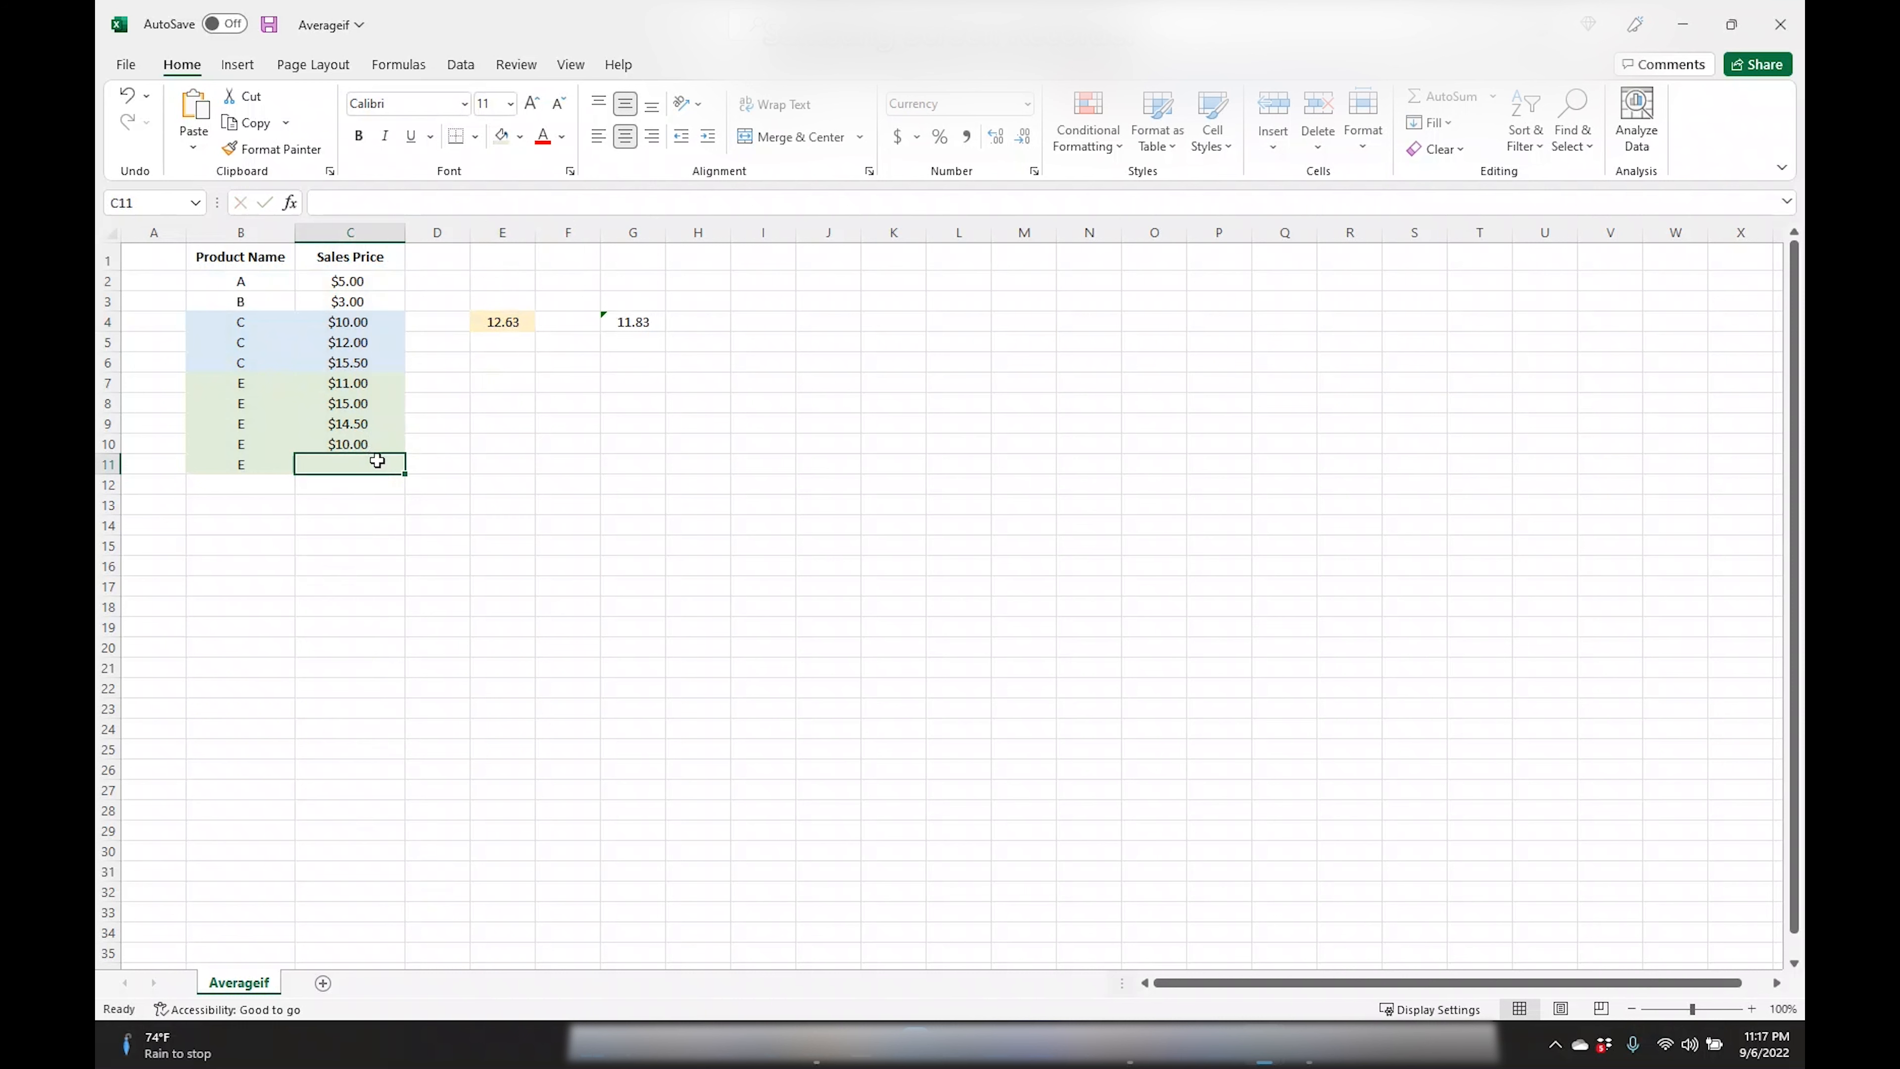
{"action": "left_click", "coordinate": [359, 381]}
{"action": "left_click_drag", "start_coordinate": [359, 381], "coordinate": [374, 443]}
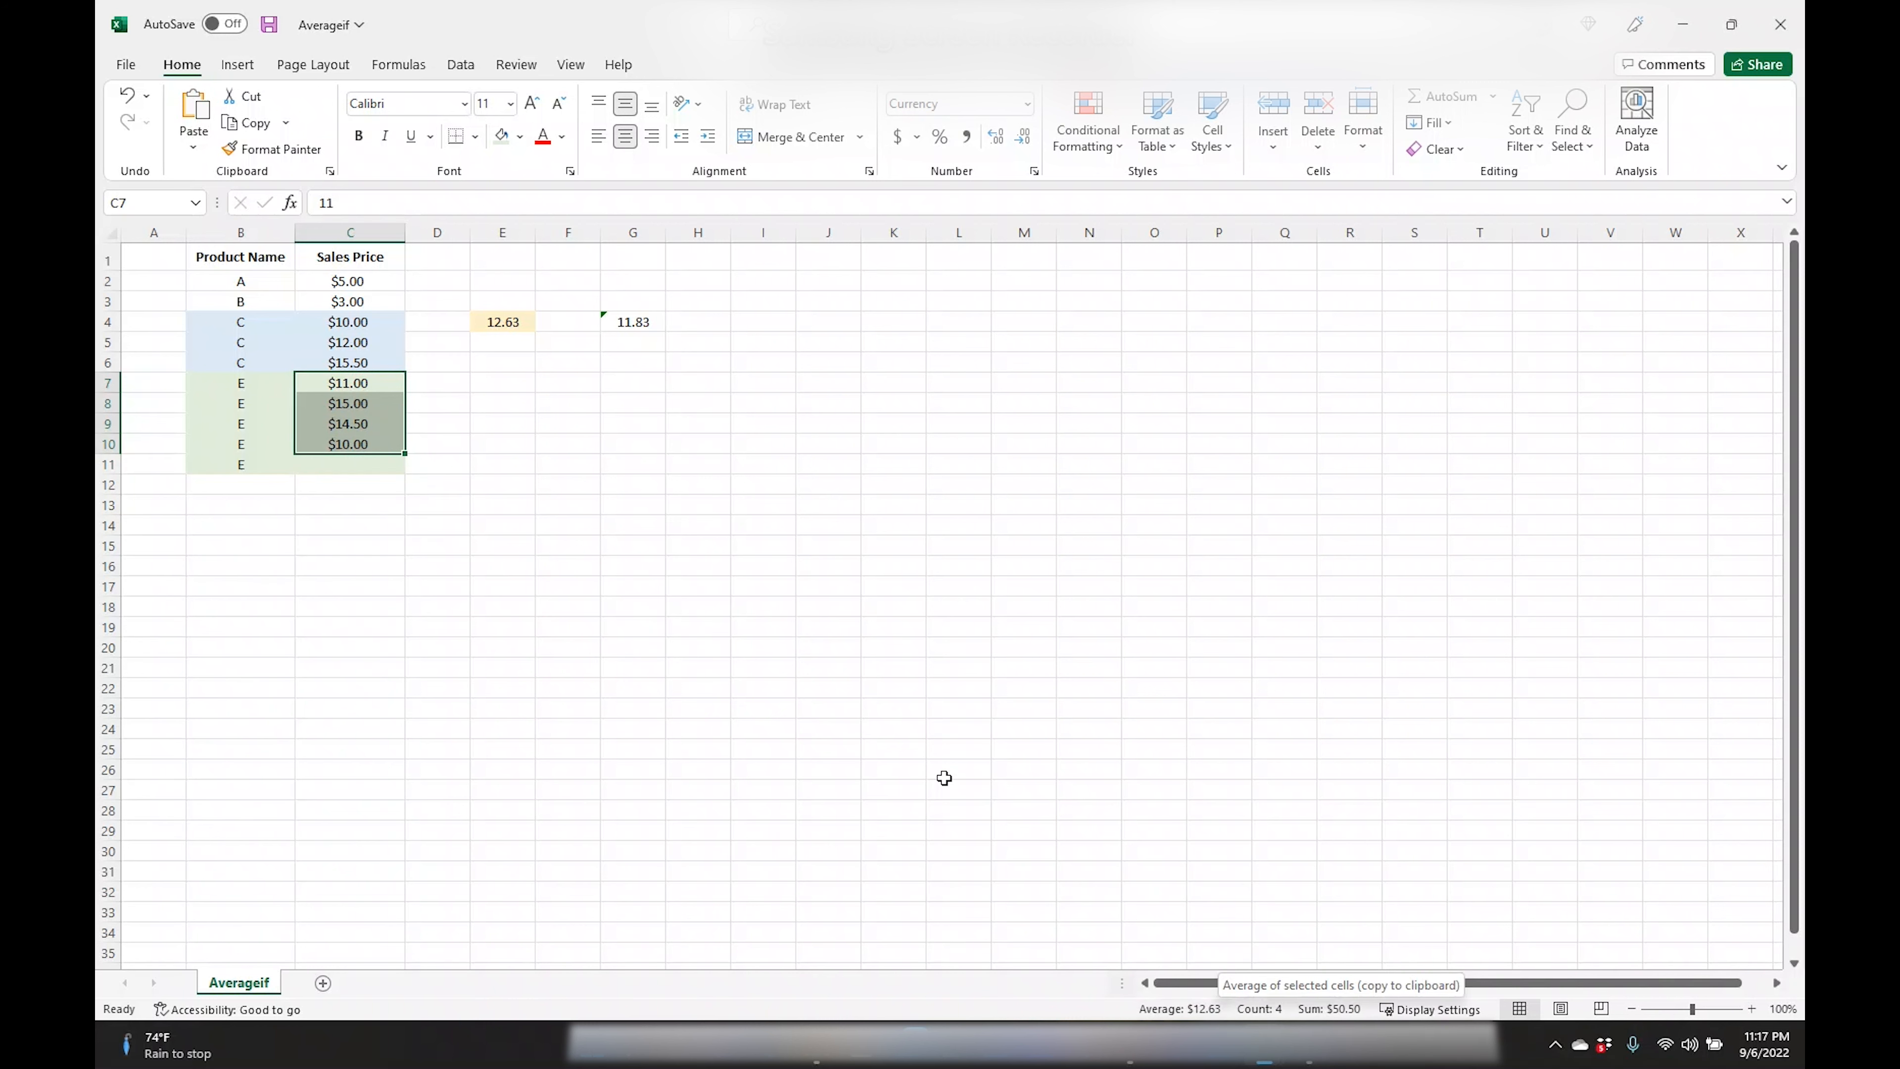
{"action": "left_click", "coordinate": [357, 383]}
{"action": "left_click_drag", "start_coordinate": [359, 395], "coordinate": [360, 449]}
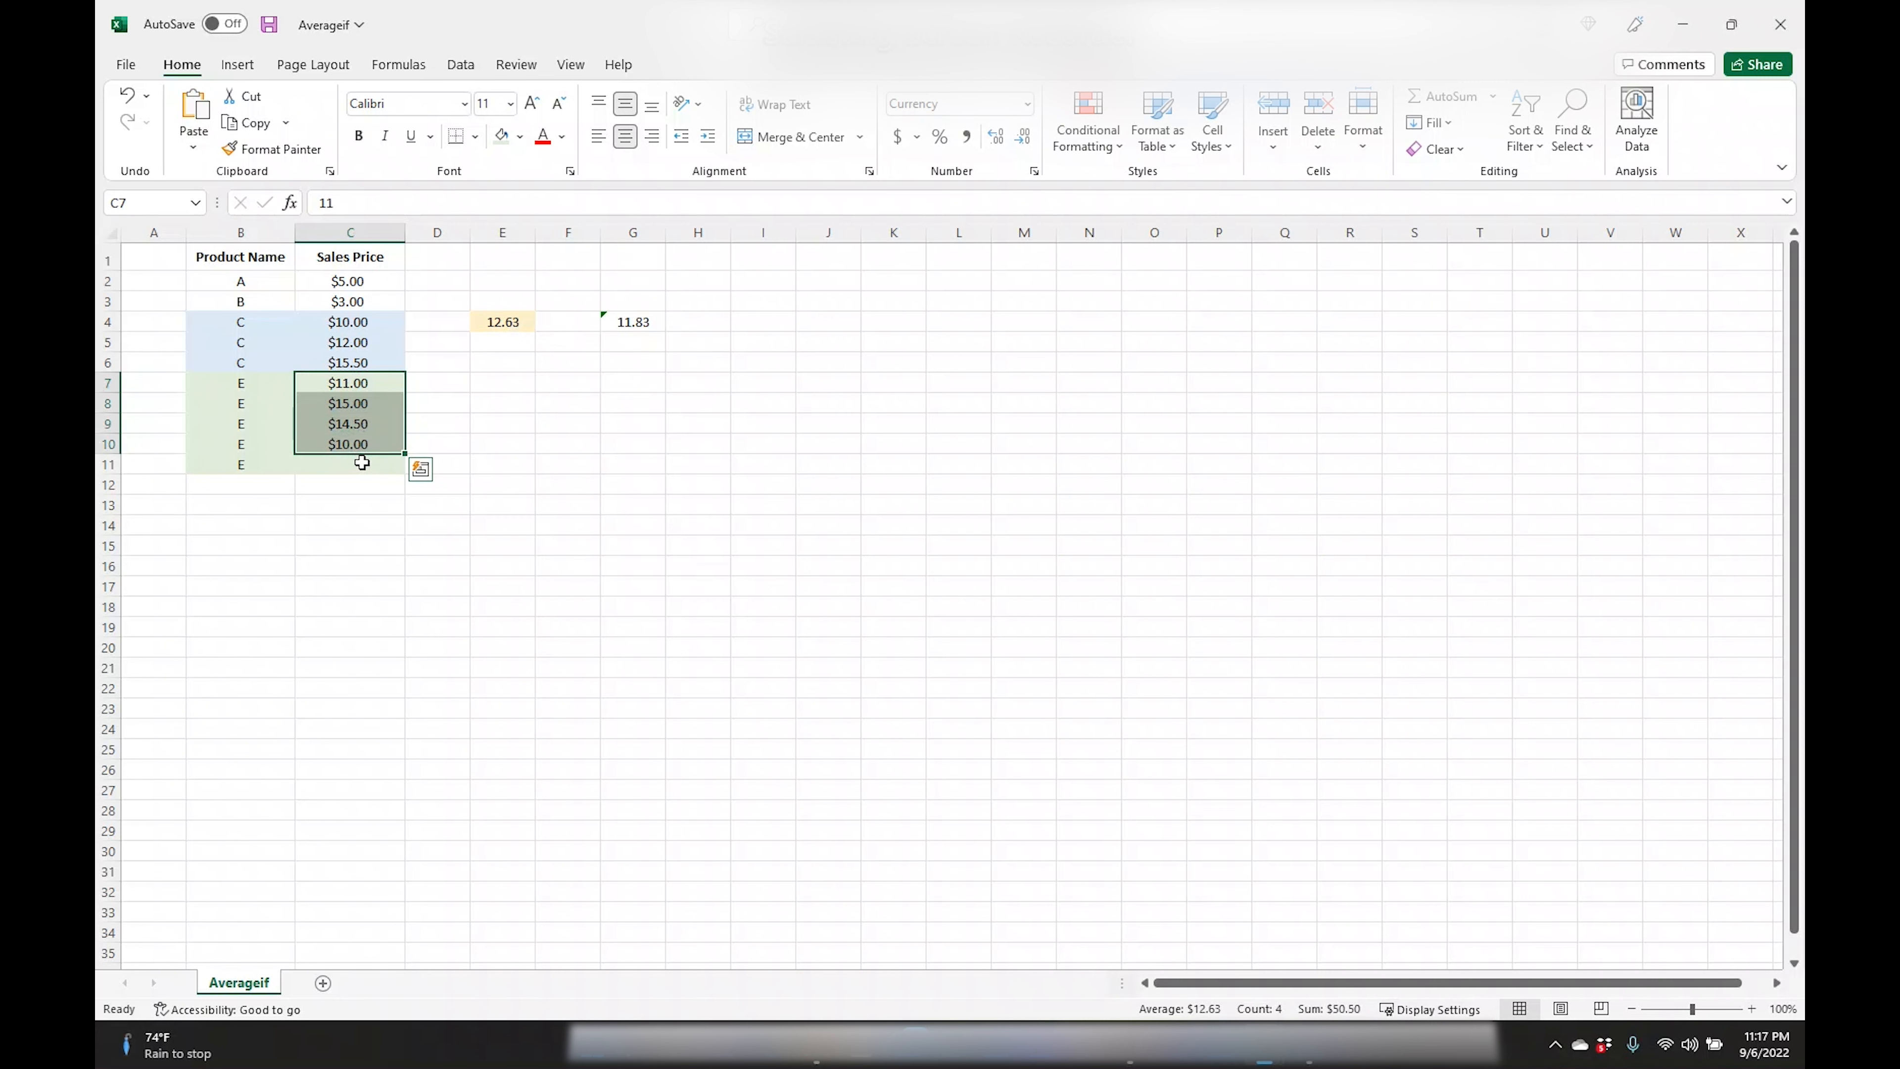
- Enter 0 in C11 to check its effect on the average of C7:C11, and clear the cell again
{"action": "left_click", "coordinate": [361, 465]}
{"action": "type", "text": "0"}
{"action": "left_click_drag", "start_coordinate": [356, 383], "coordinate": [362, 462]}
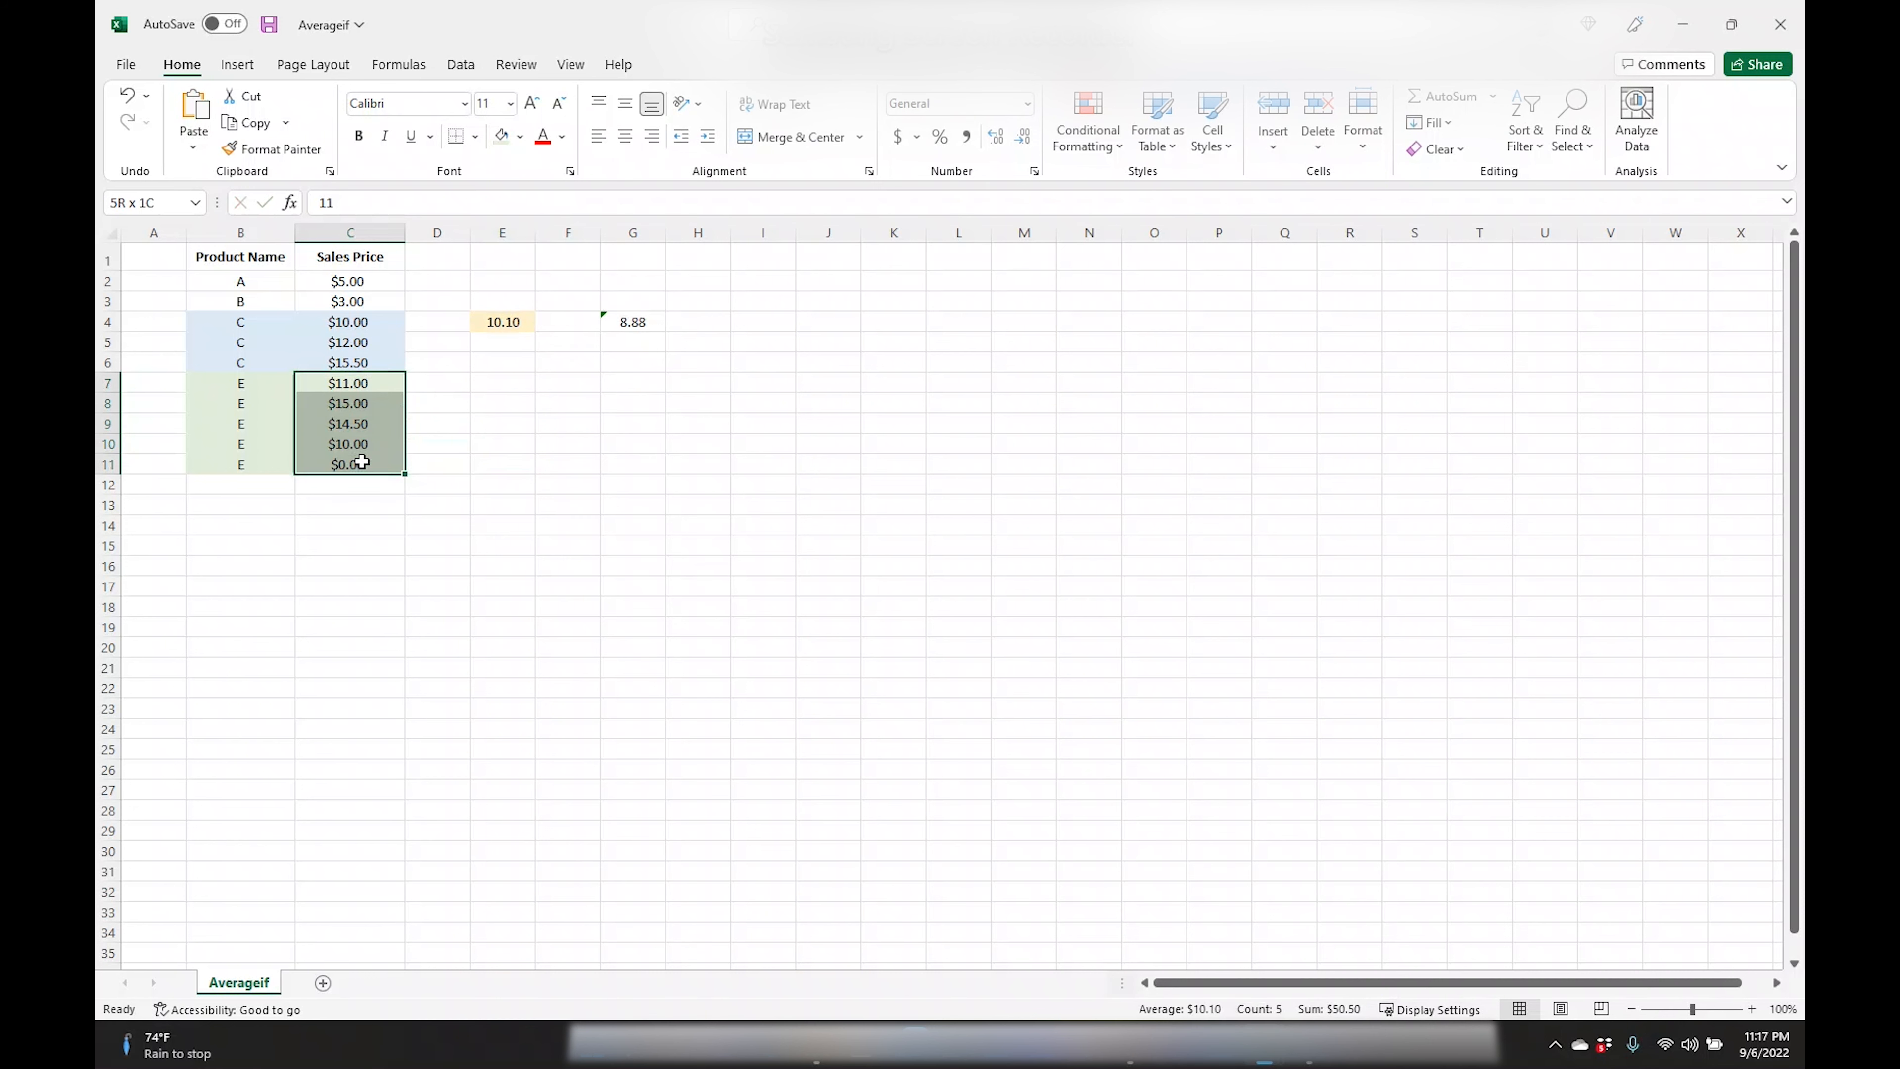
{"action": "left_click", "coordinate": [361, 467]}
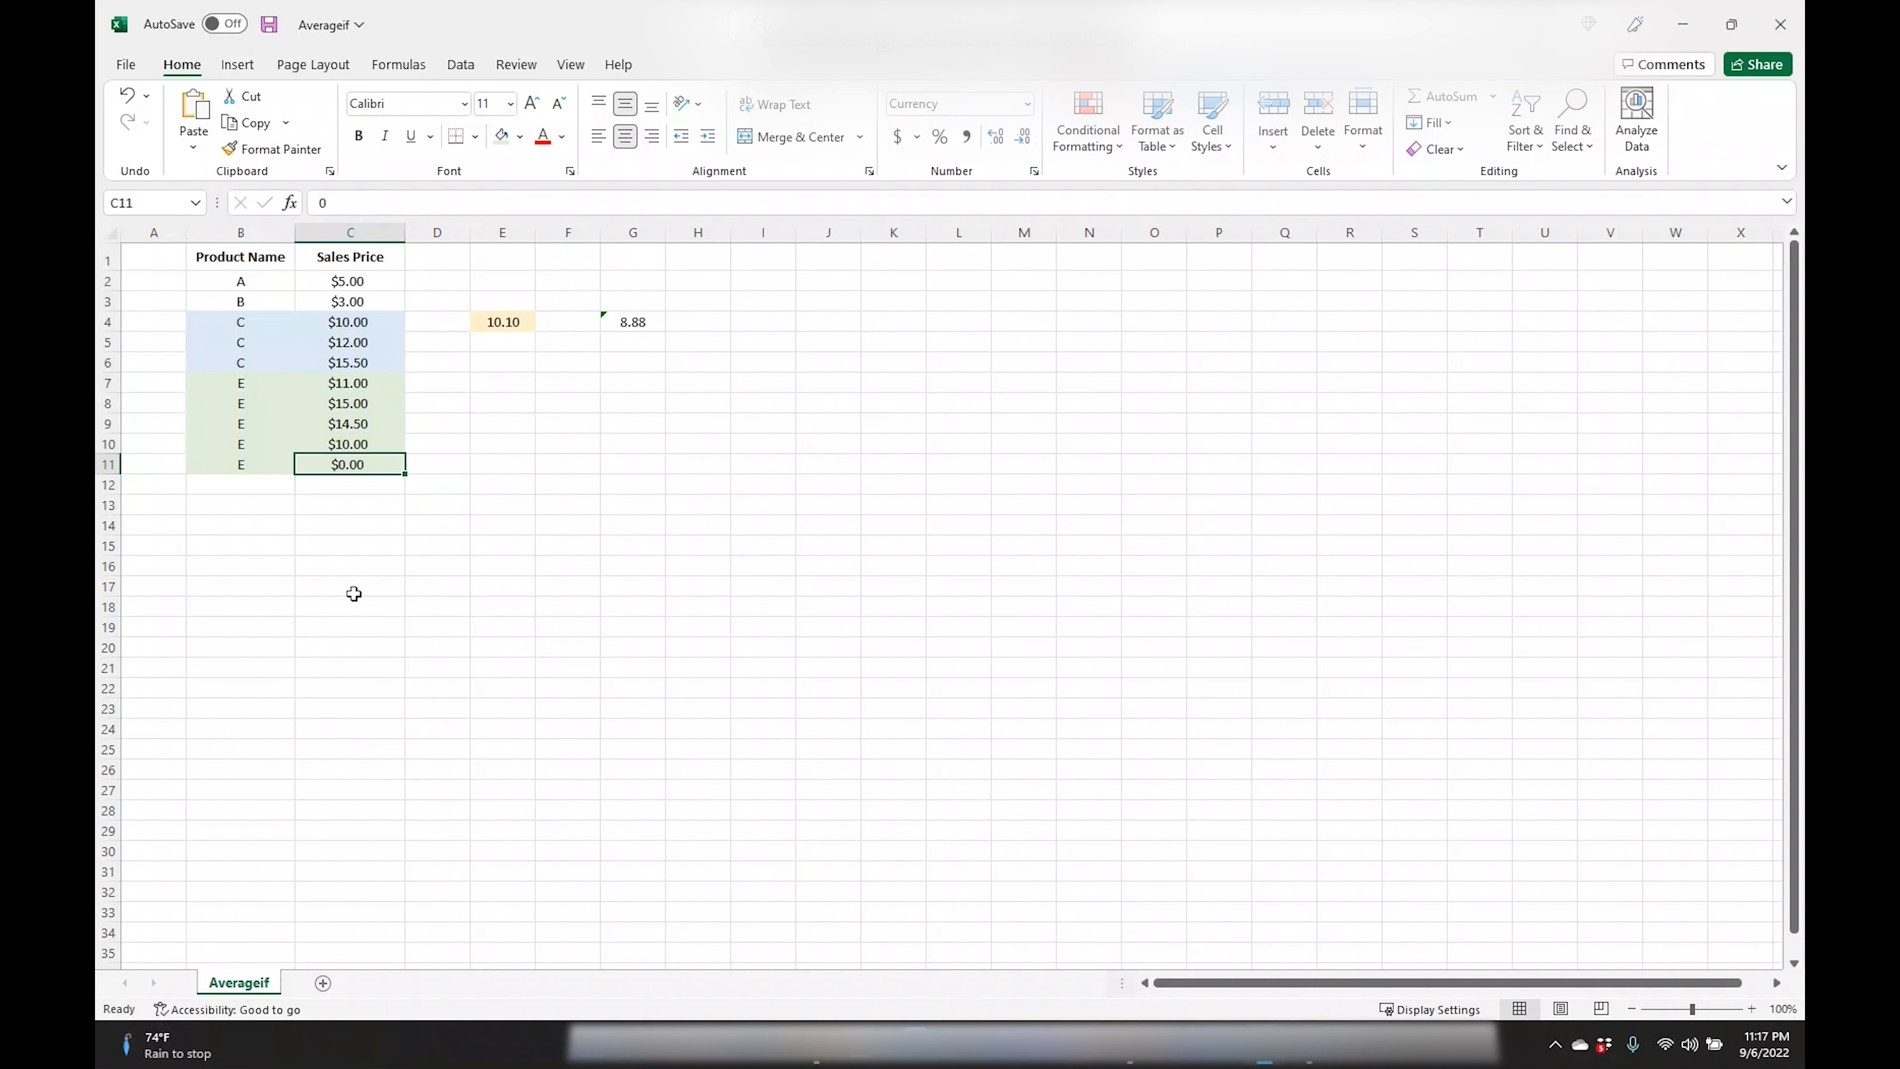
{"action": "key", "text": "Delete"}
- Inspect the blank price in C11 and the AVERAGEIF formulas and criteria in E4 and G4
{"action": "left_click", "coordinate": [266, 467]}
{"action": "left_click", "coordinate": [330, 472]}
{"action": "left_click", "coordinate": [496, 328]}
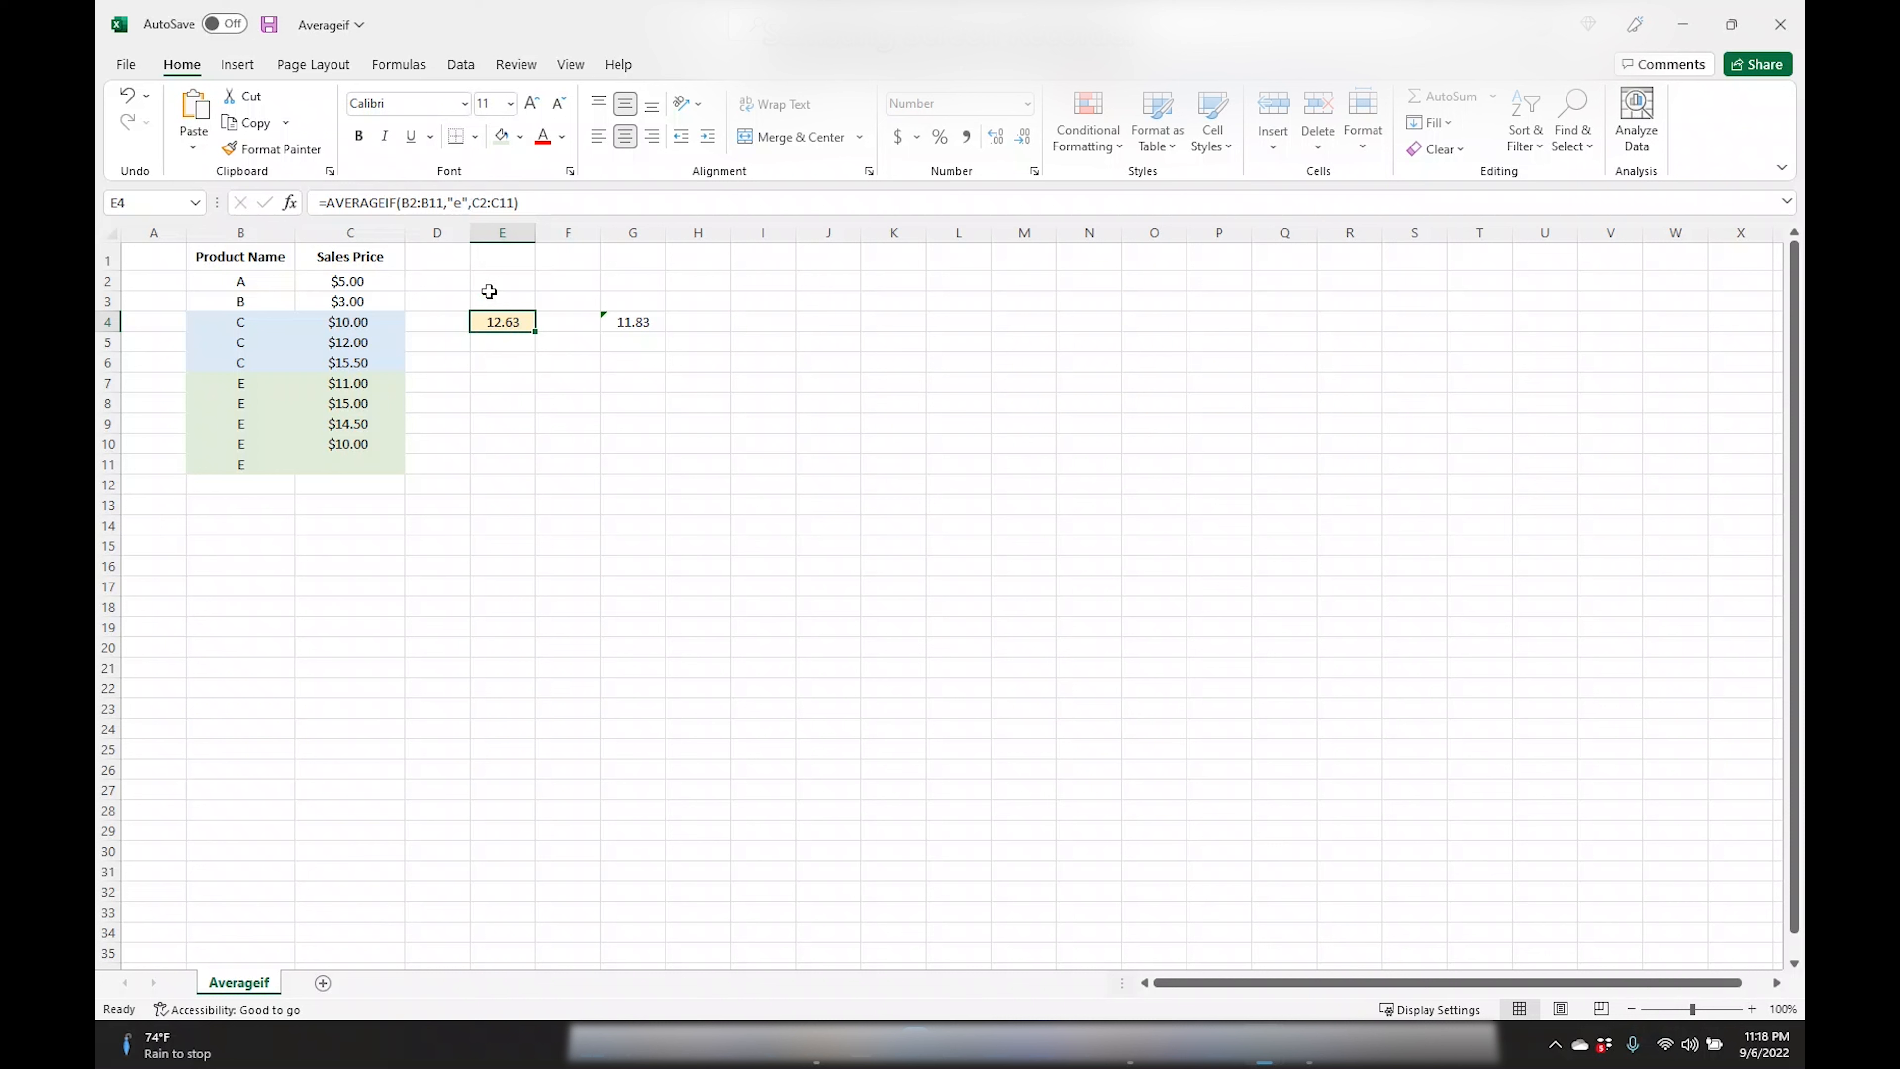
{"action": "left_click", "coordinate": [627, 323]}
{"action": "left_click", "coordinate": [452, 203]}
{"action": "left_click_drag", "start_coordinate": [453, 203], "coordinate": [476, 203]}
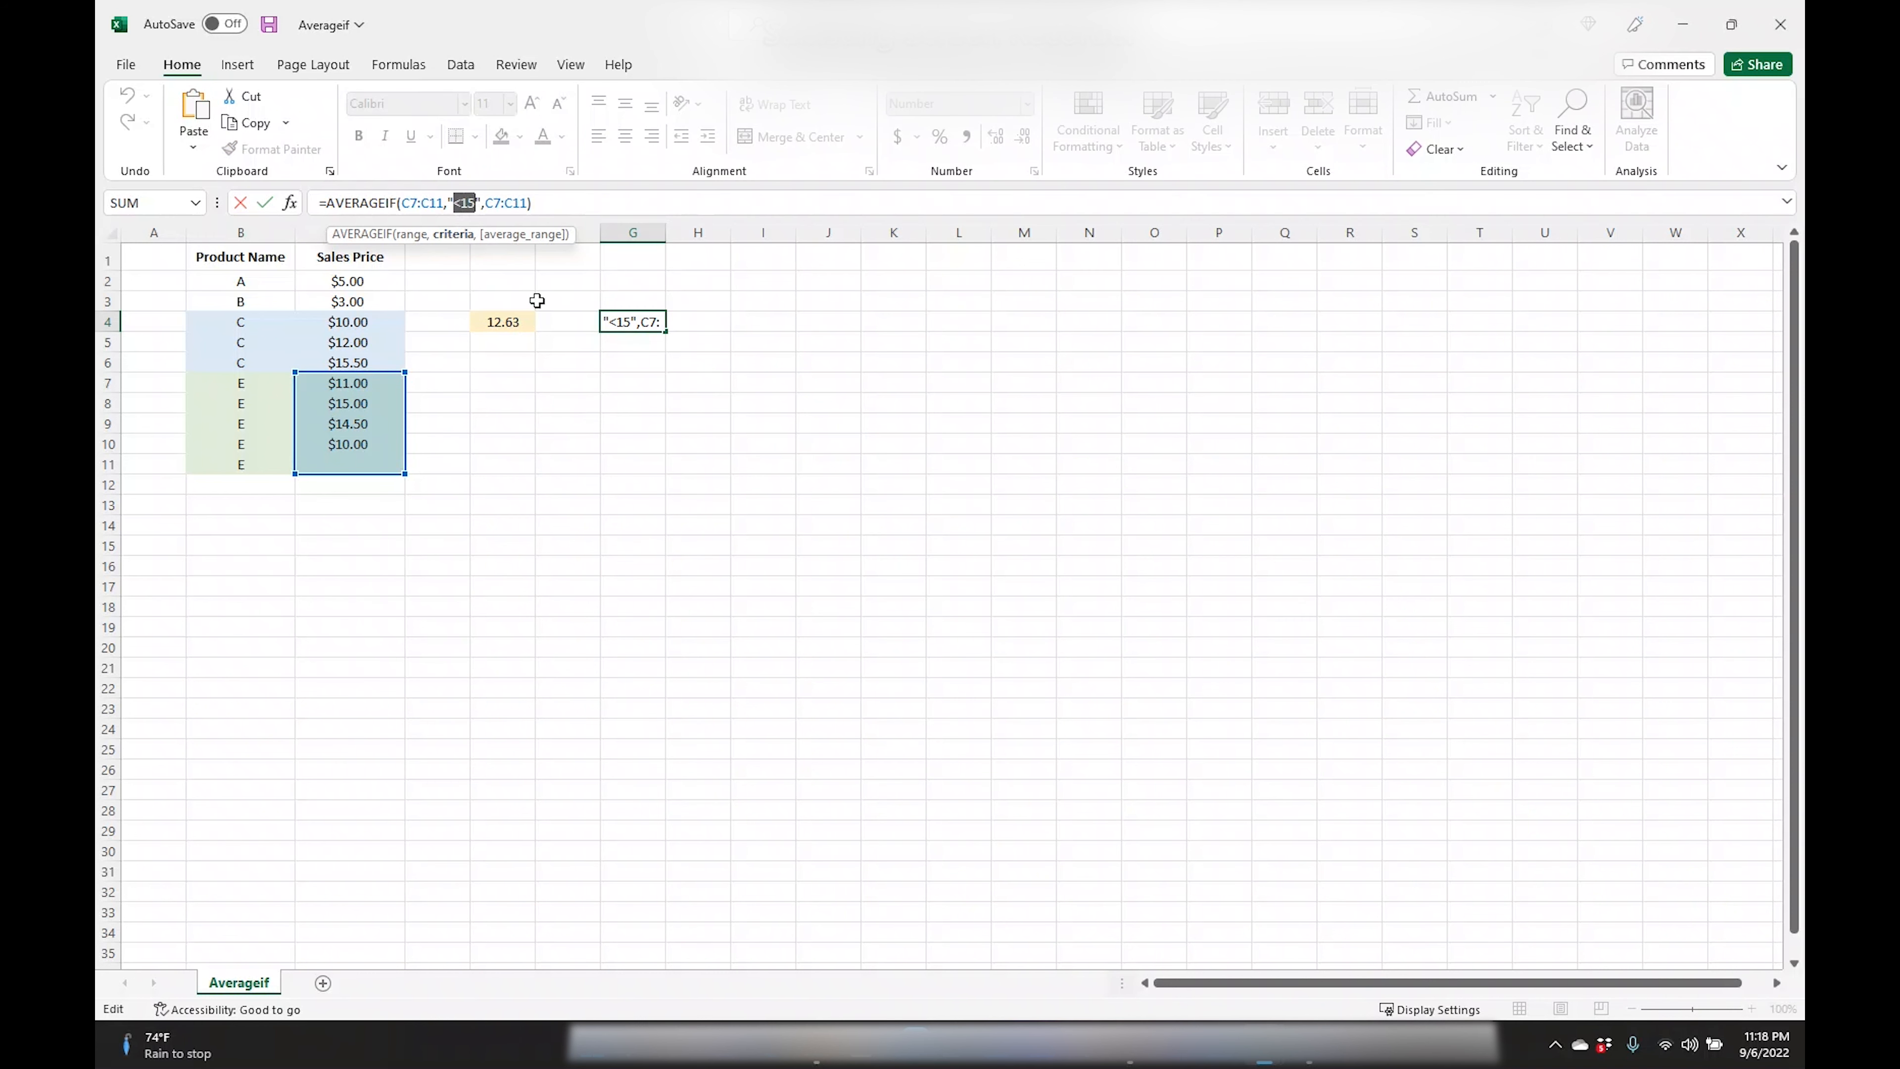
{"action": "key", "text": "ctrl+Return"}
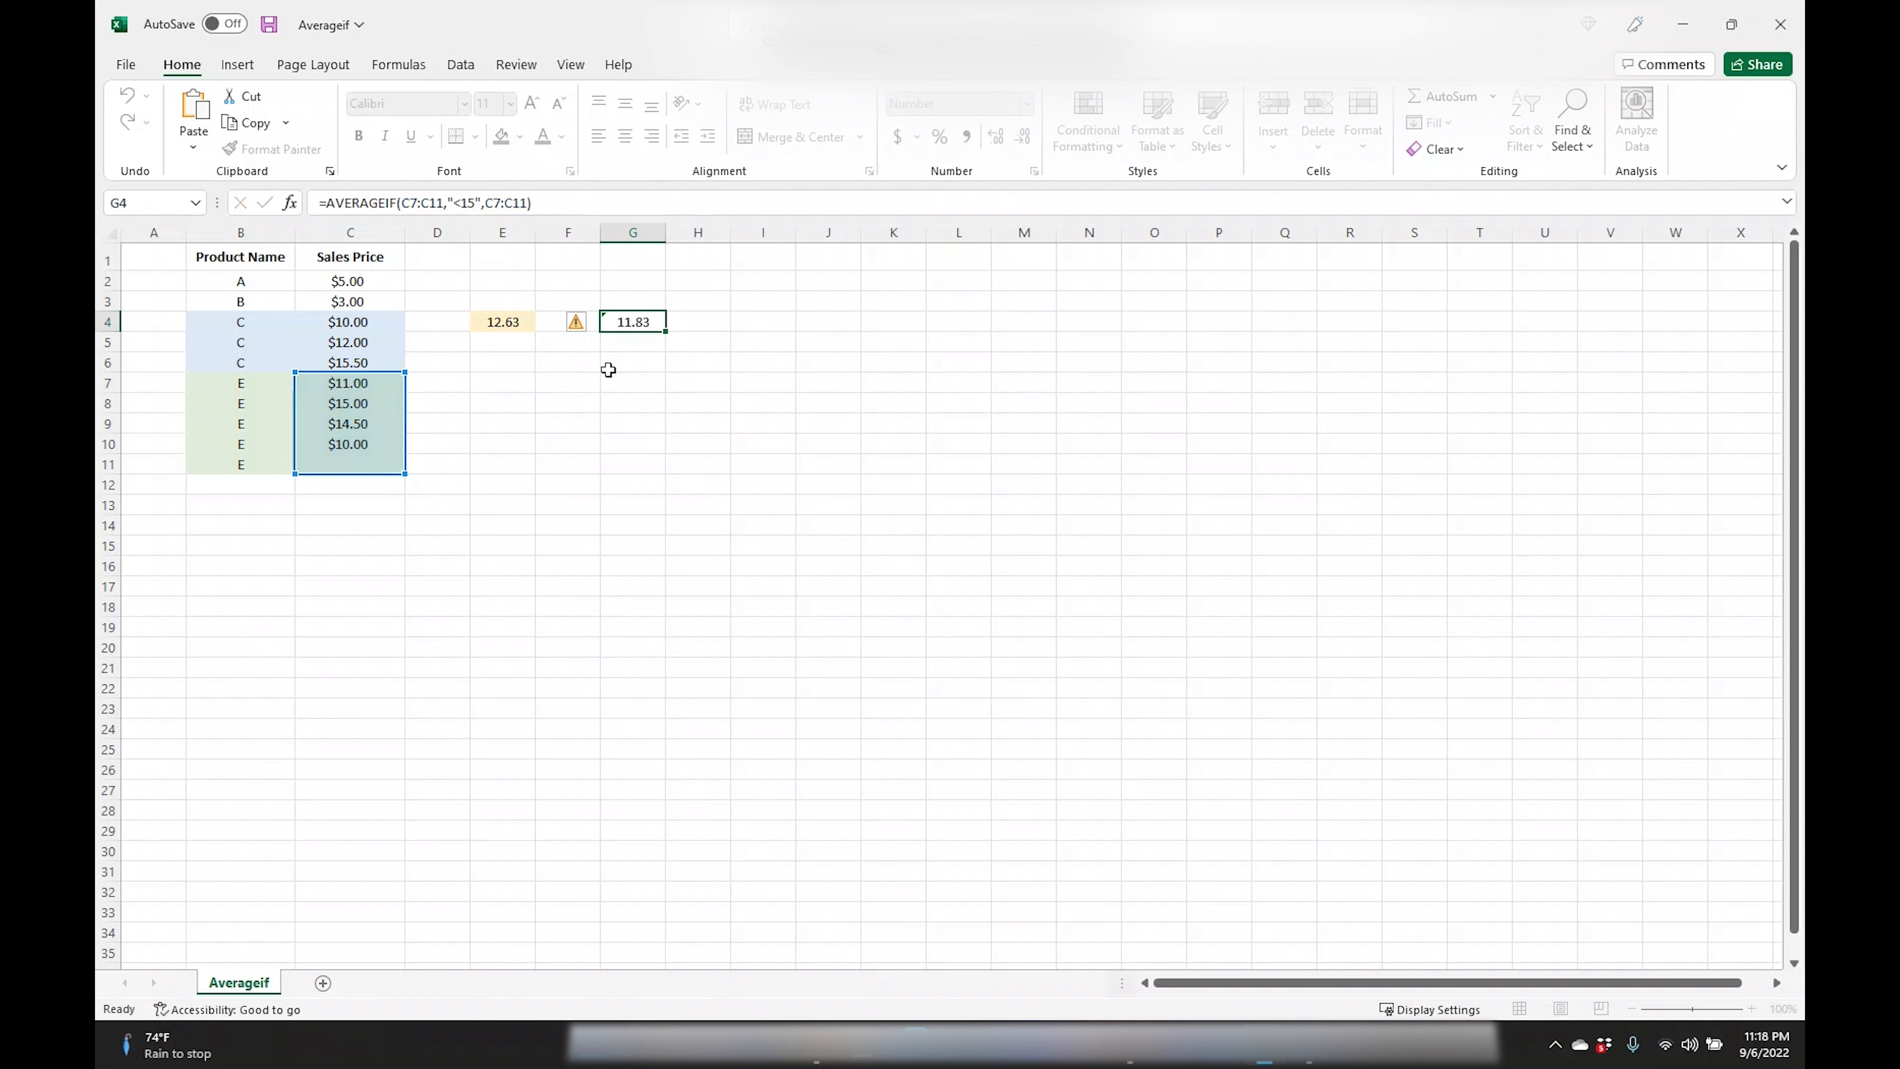
{"action": "left_click", "coordinate": [504, 322]}
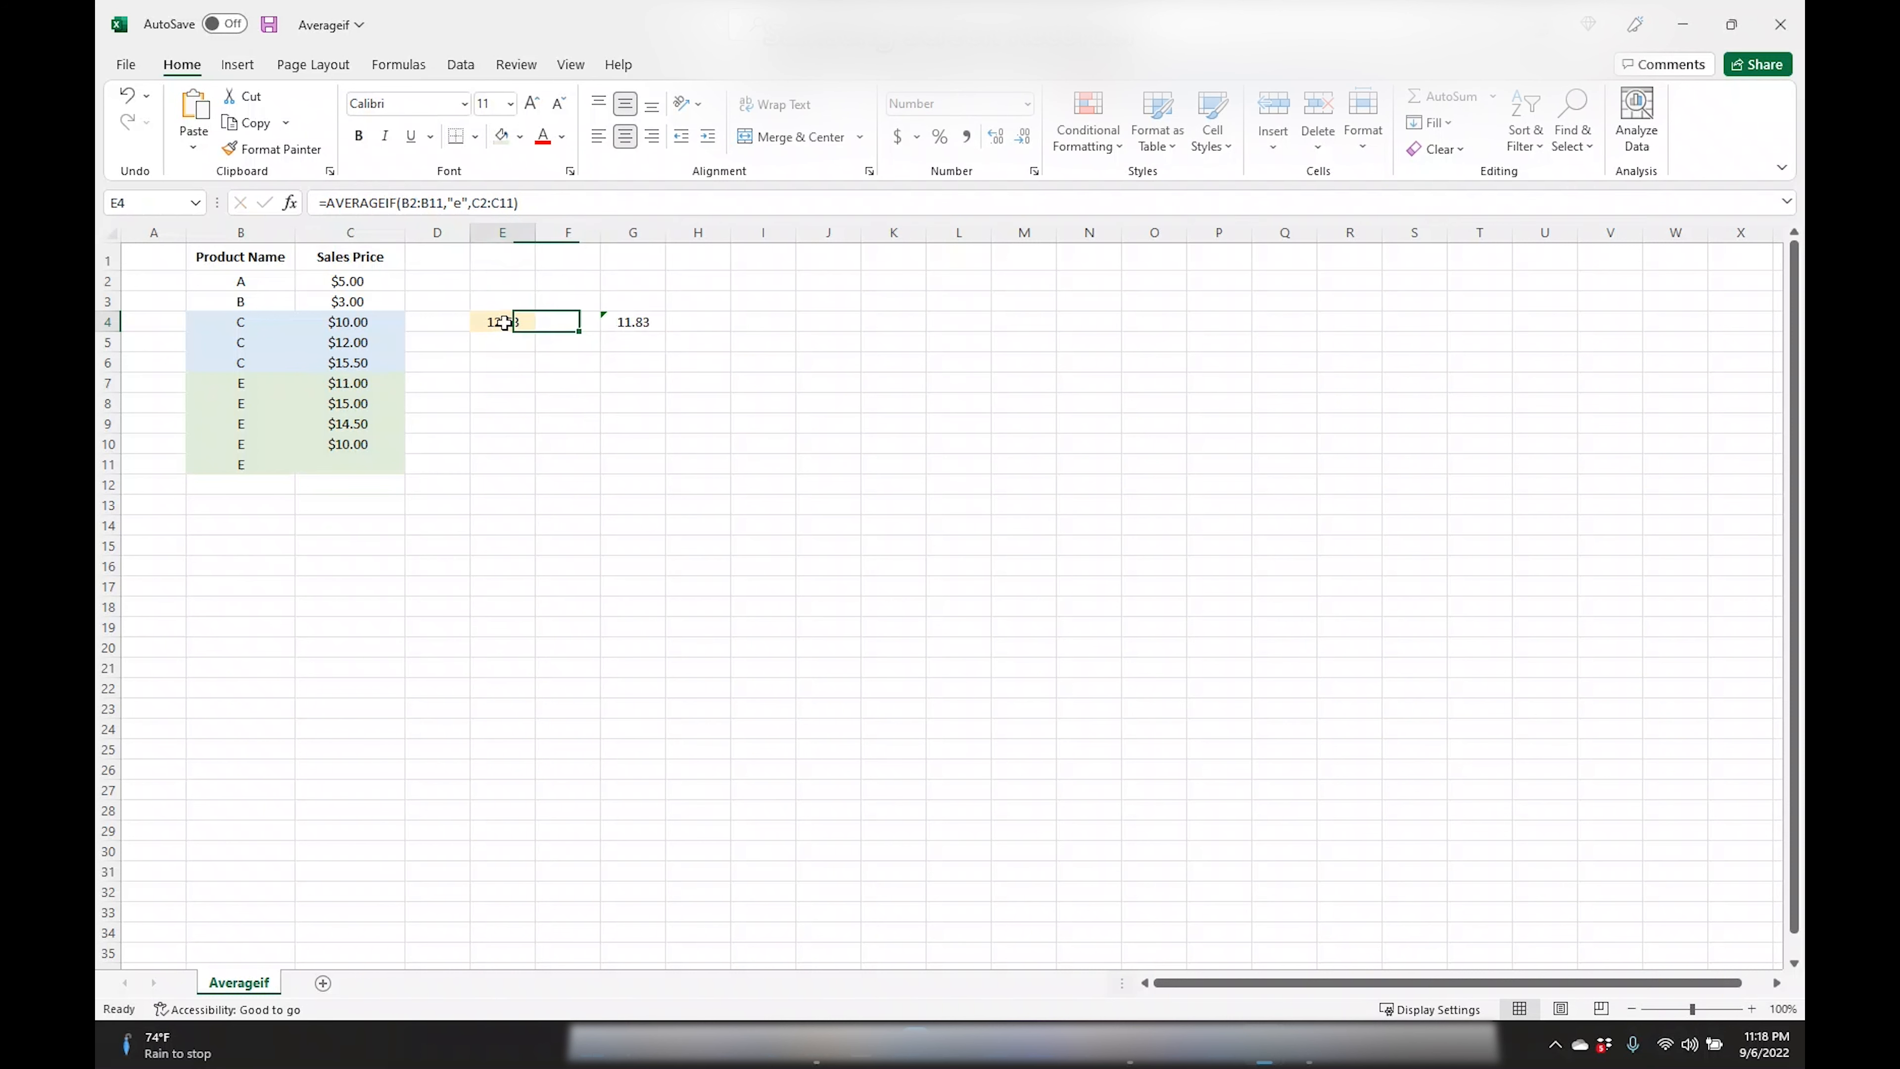